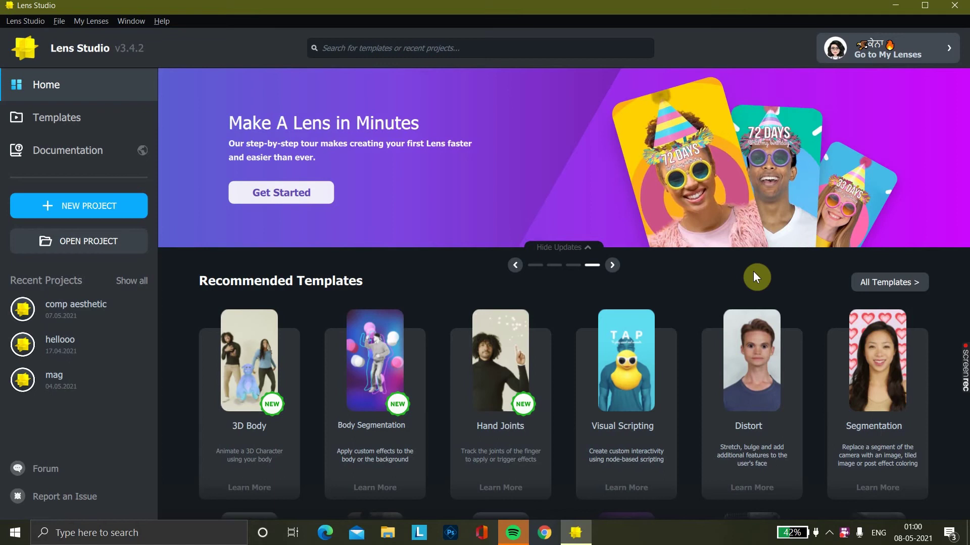
Step: Create a new project and add a Screen Image object to the scene
{"action": "left_click", "coordinate": [125, 213]}
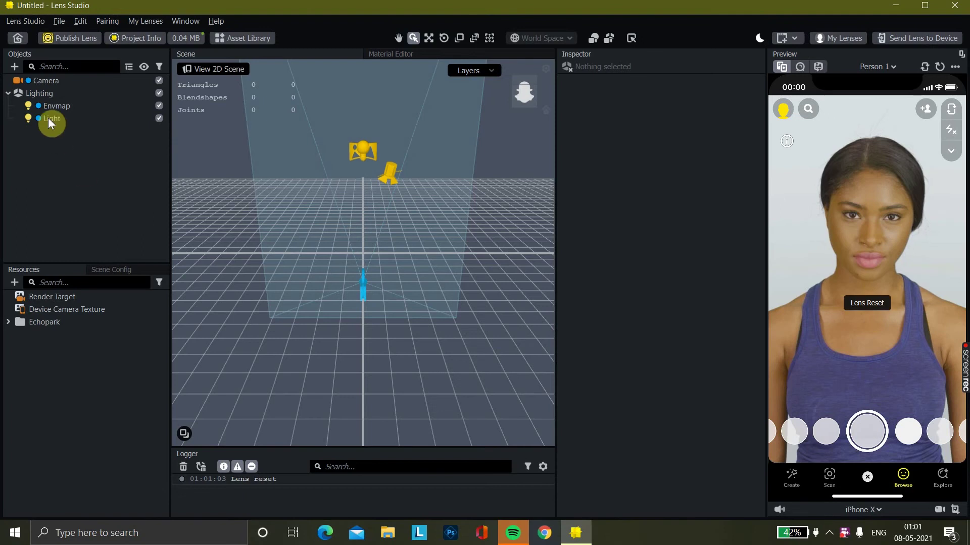
{"action": "left_click", "coordinate": [15, 67]}
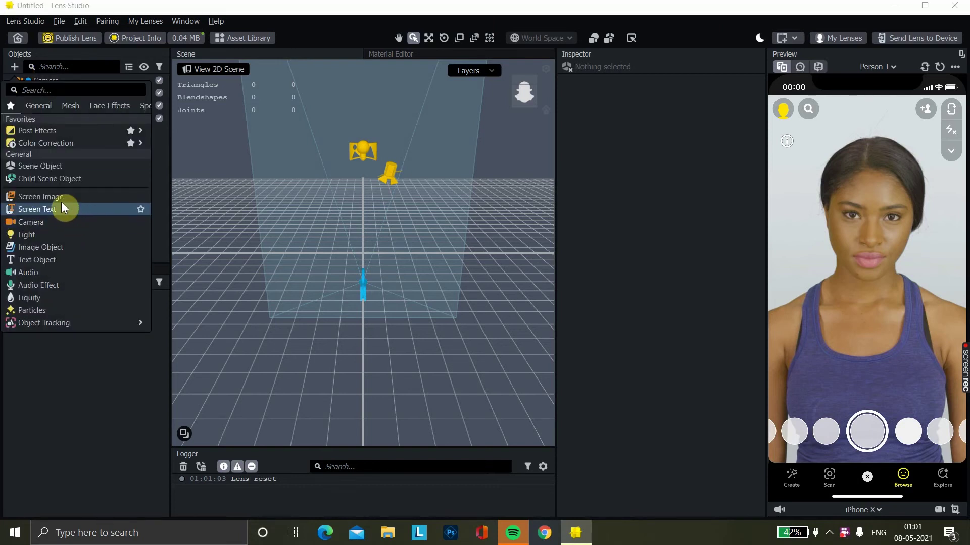
{"action": "key", "text": "Escape"}
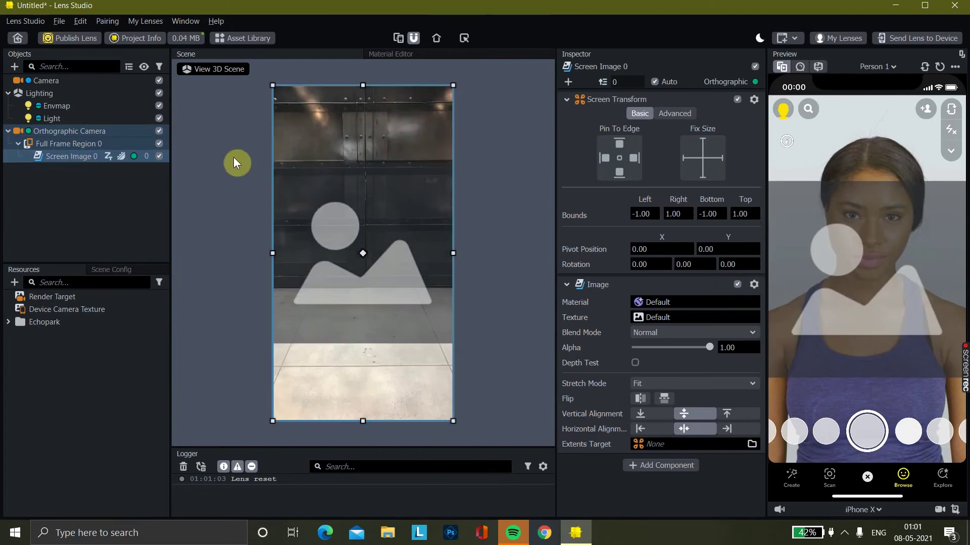
Step: Import the grain JPG from Downloads as the screen image's texture and set its stretch mode to Stretch
{"action": "left_click", "coordinate": [666, 312]}
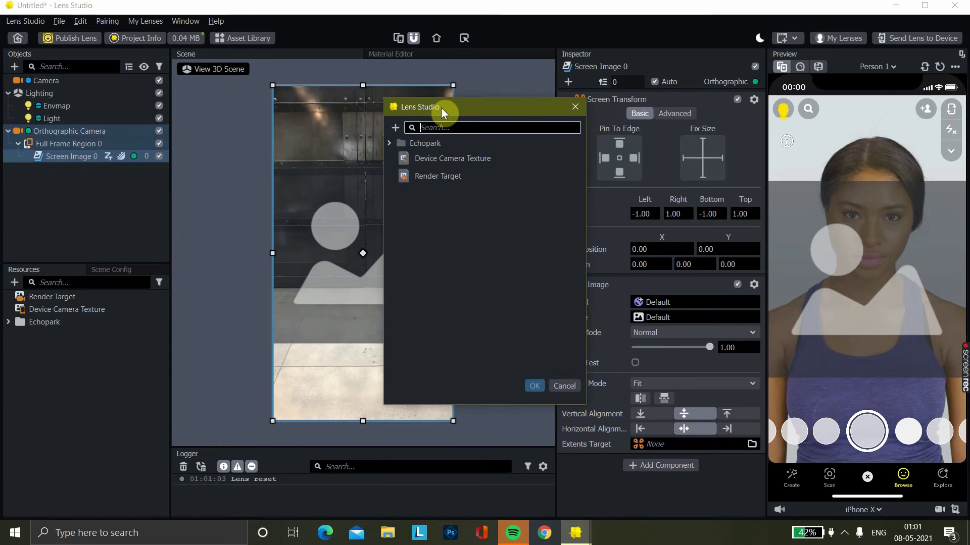
{"action": "left_click", "coordinate": [395, 127]}
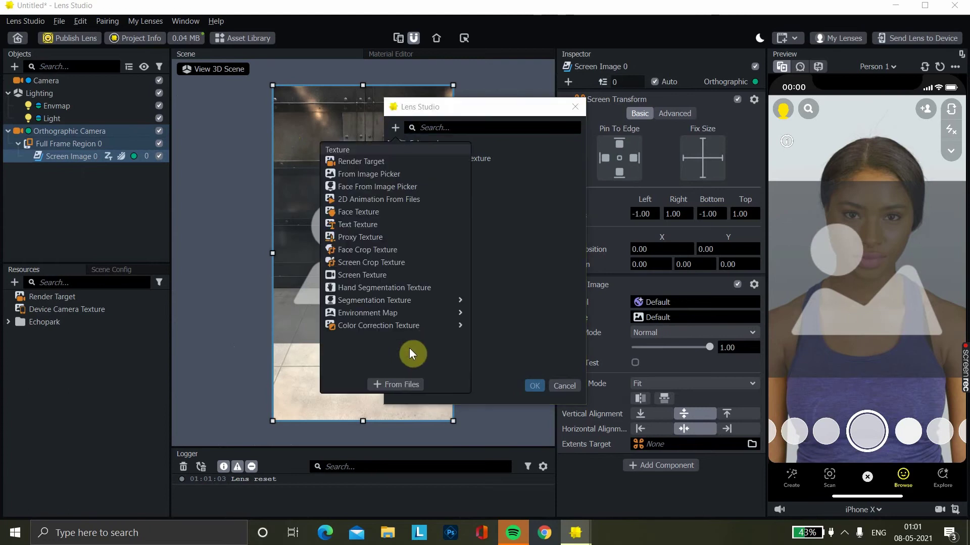
{"action": "left_click", "coordinate": [392, 384]}
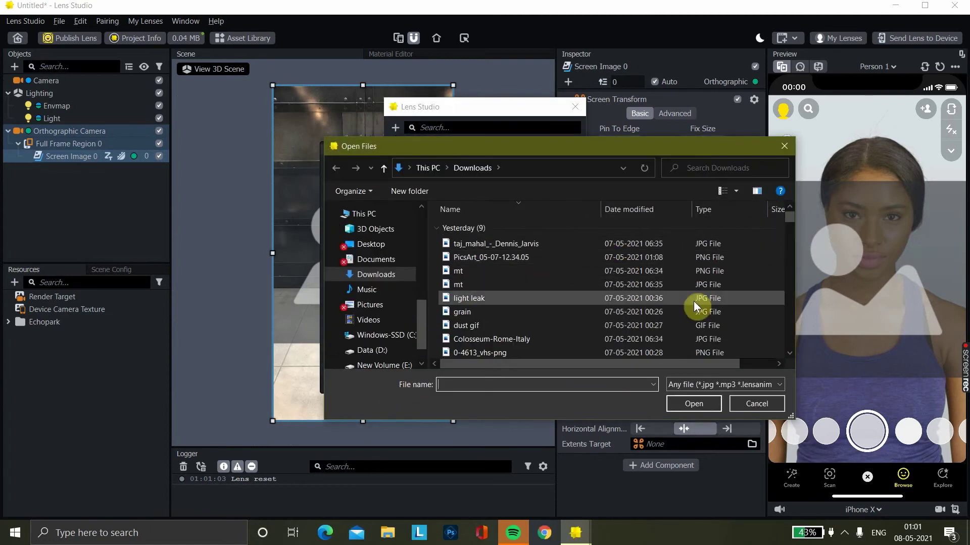
{"action": "left_click", "coordinate": [610, 312]}
{"action": "left_click", "coordinate": [701, 402]}
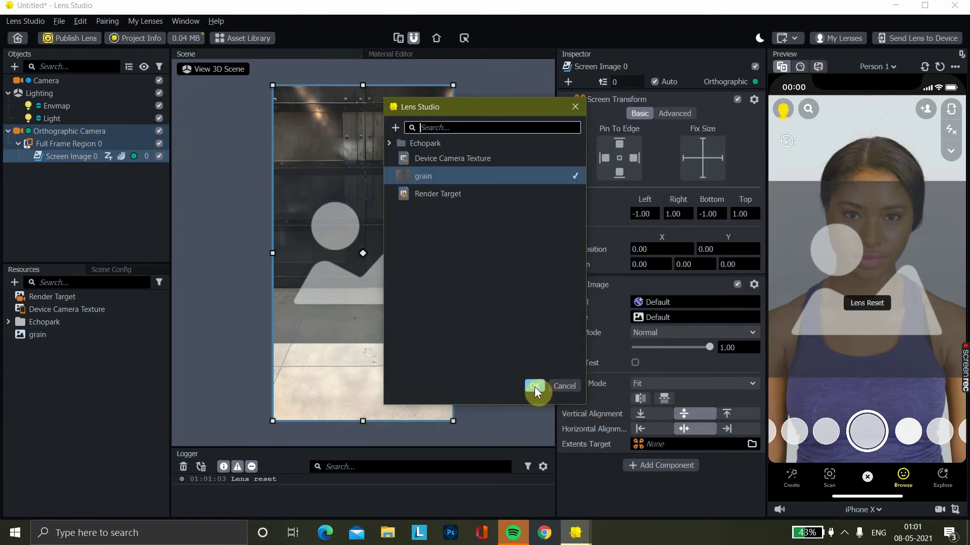
{"action": "left_click", "coordinate": [534, 386]}
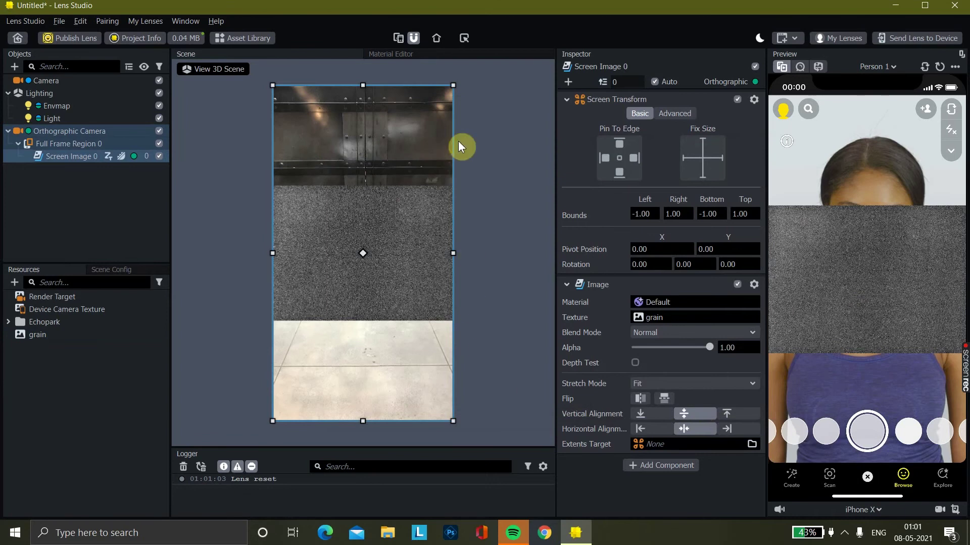
{"action": "left_click", "coordinate": [663, 386]}
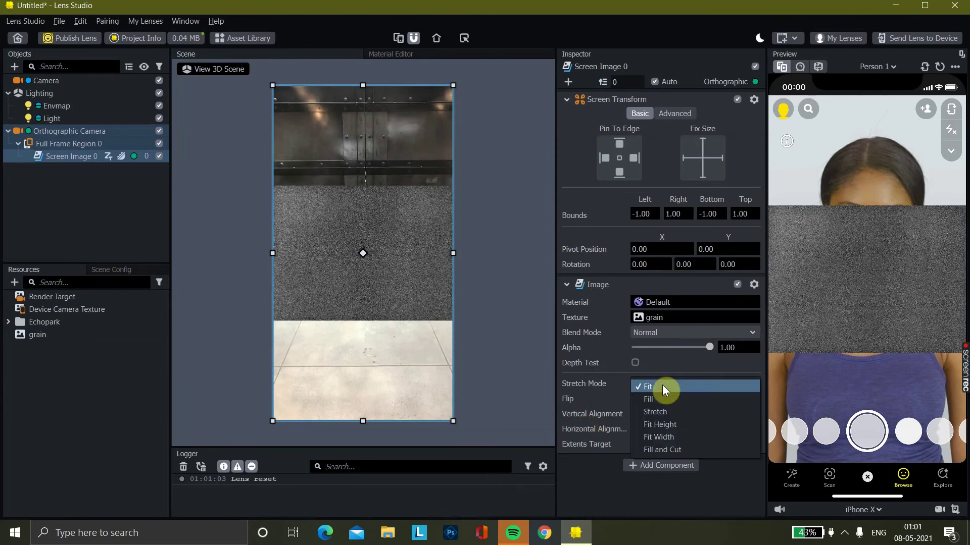
{"action": "left_click", "coordinate": [660, 412]}
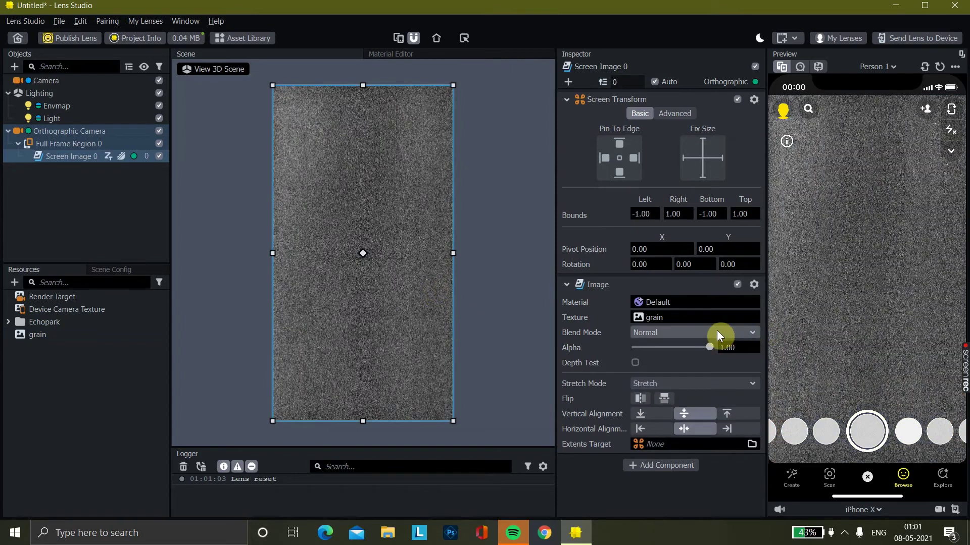
Step: Try the Overlay, Lighten and Screen blend modes on the grain image
{"action": "left_click", "coordinate": [704, 333]}
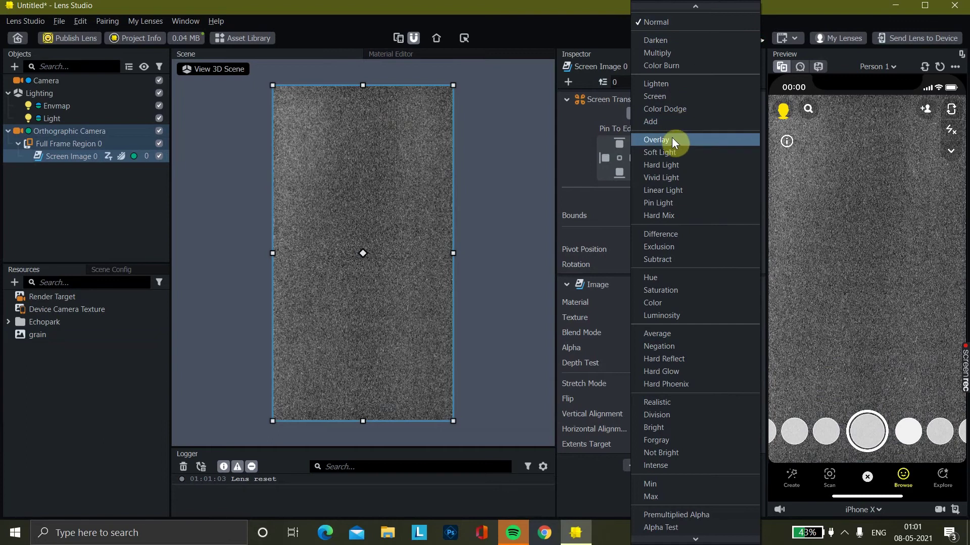
{"action": "left_click", "coordinate": [671, 138]}
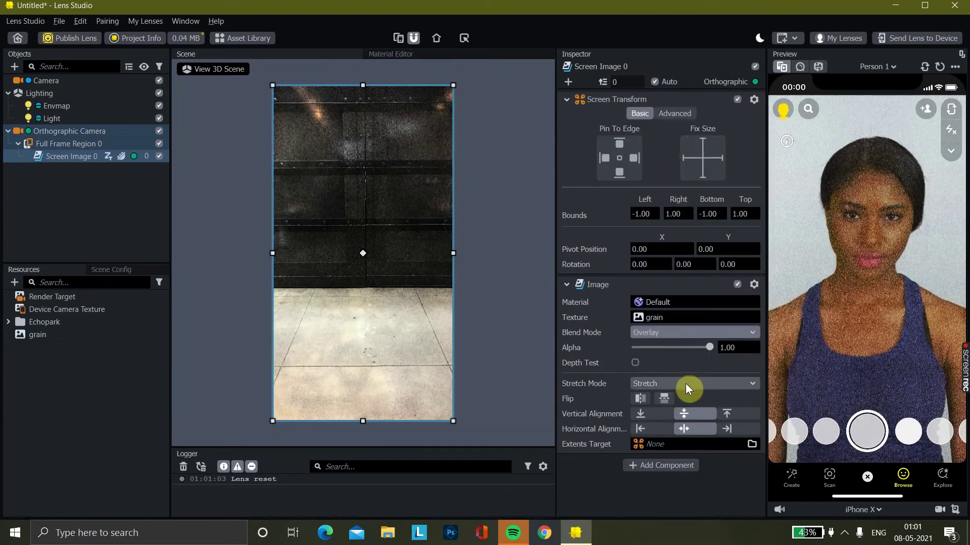
{"action": "left_click", "coordinate": [668, 331]}
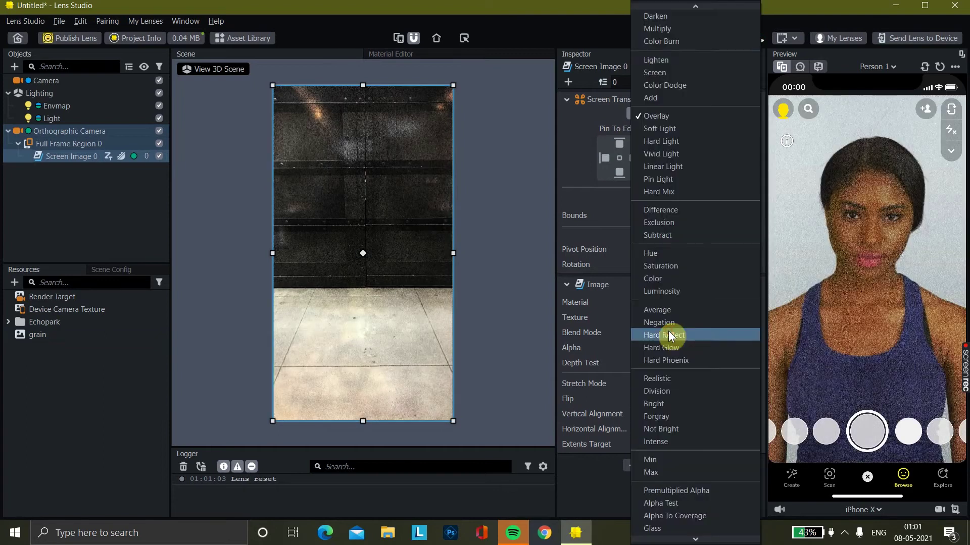
{"action": "left_click", "coordinate": [682, 60]}
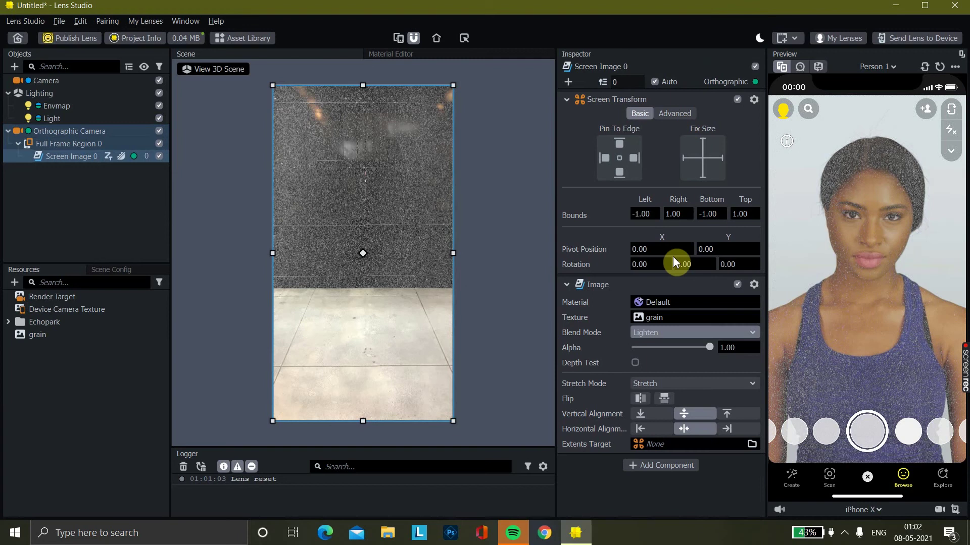
{"action": "left_click", "coordinate": [662, 335]}
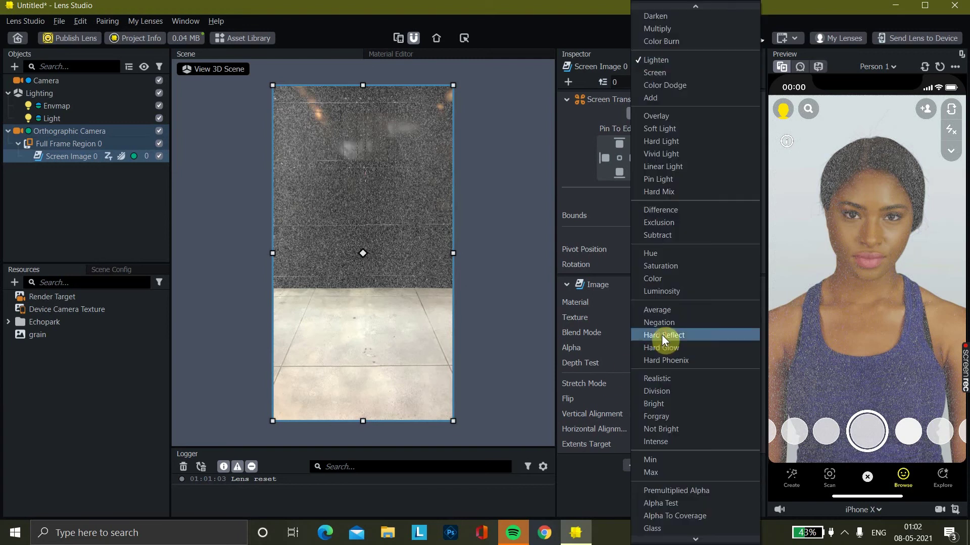
{"action": "left_click", "coordinate": [666, 72]}
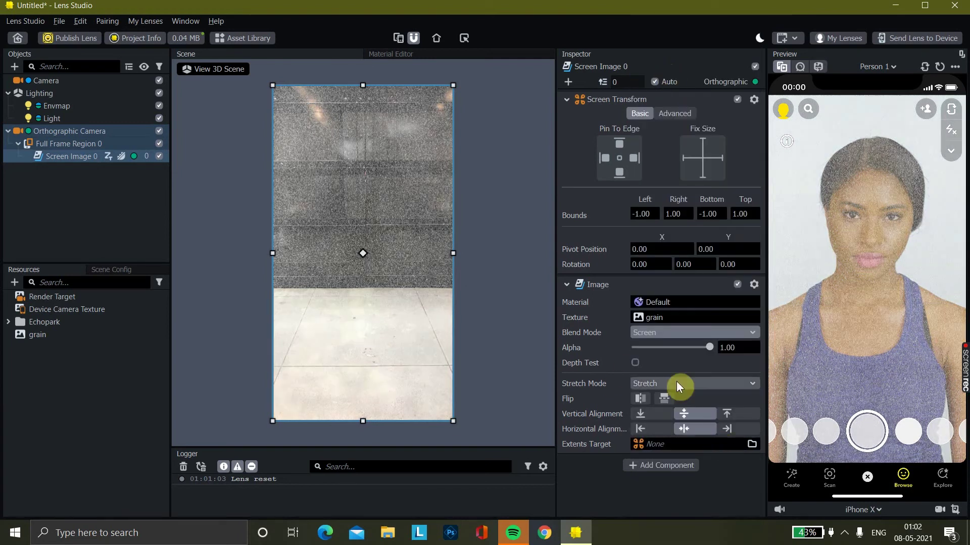
Step: Set the grain image's blend mode to Soft Light and deselect it
{"action": "left_click", "coordinate": [674, 330]}
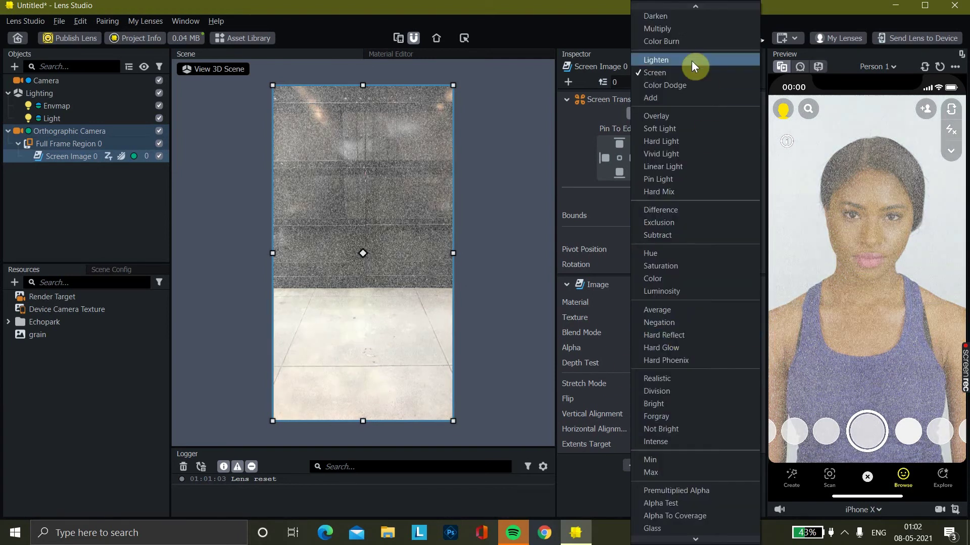
{"action": "left_click", "coordinate": [682, 129]}
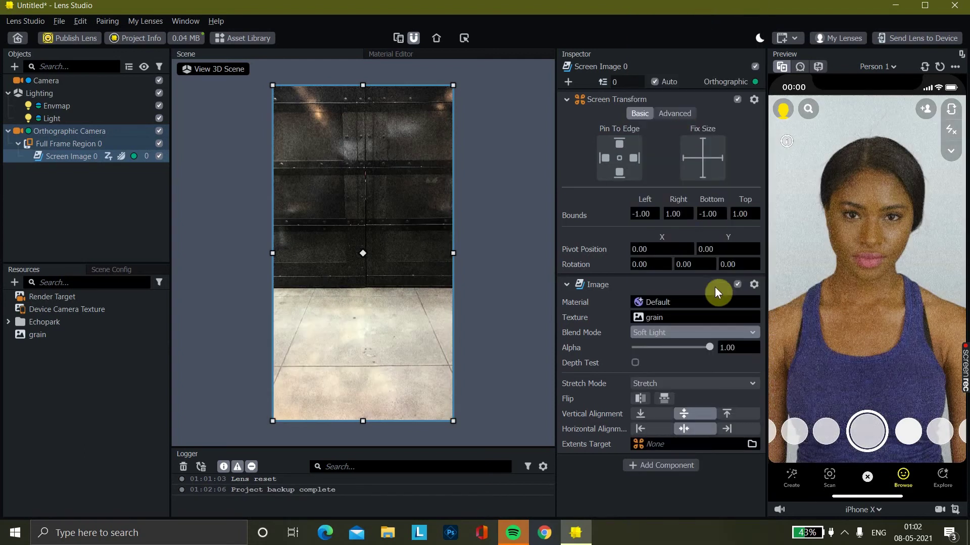
{"action": "left_click", "coordinate": [77, 178]}
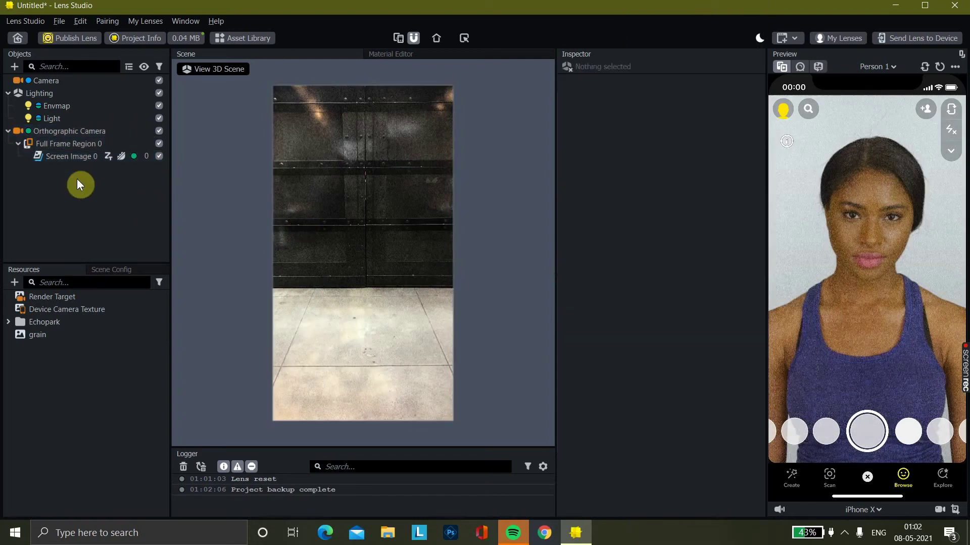
Step: Duplicate Full Frame Region 0 together with its screen image
{"action": "left_click", "coordinate": [56, 143]}
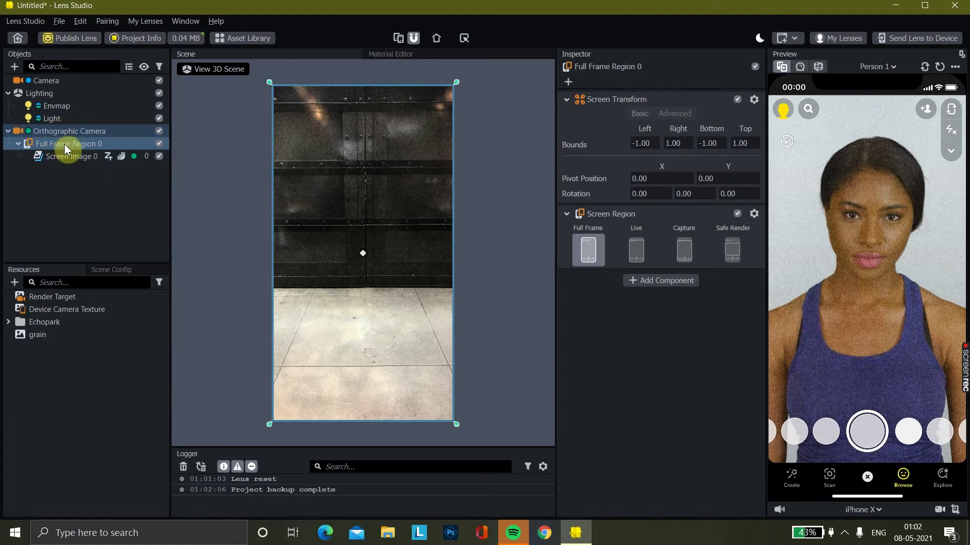
{"action": "right_click", "coordinate": [65, 144]}
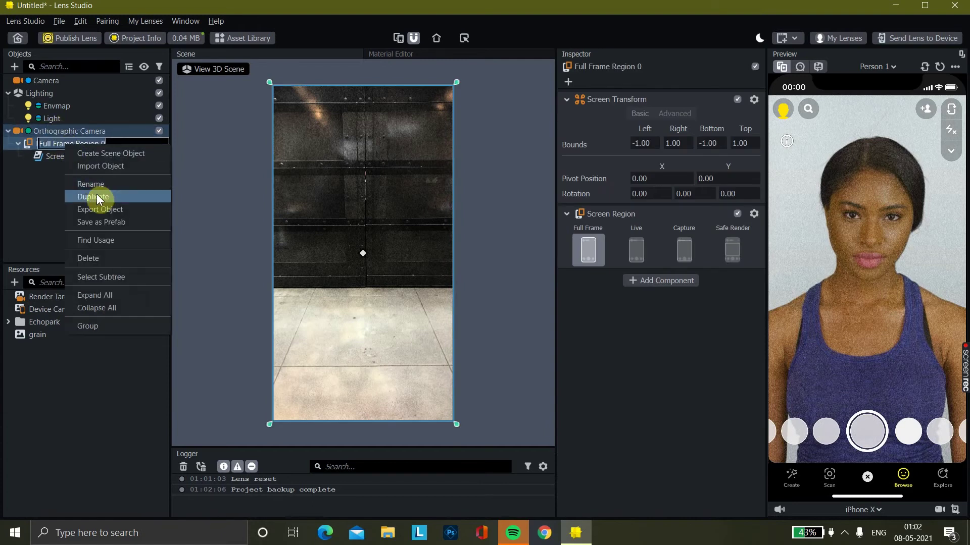
{"action": "left_click", "coordinate": [96, 194]}
{"action": "key", "text": "ctrl+d"}
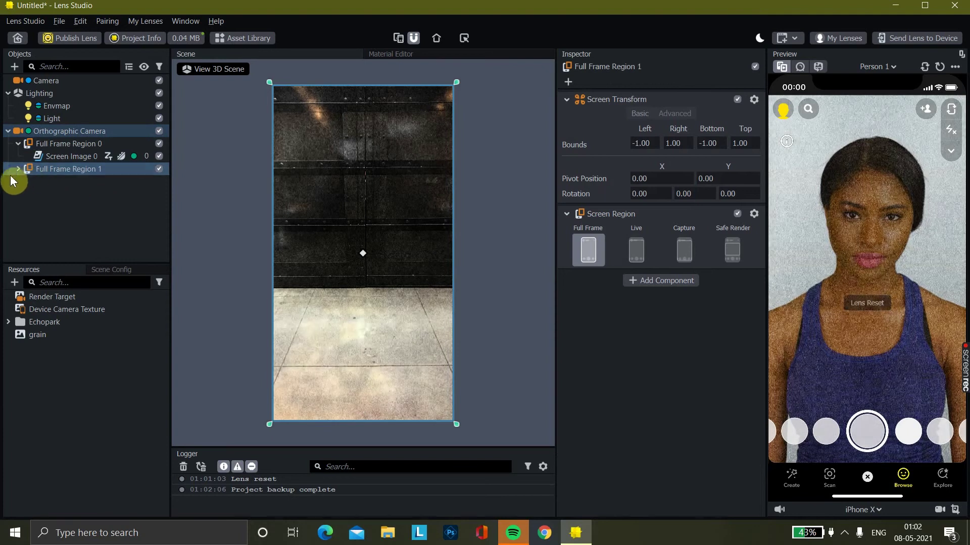
Step: Import the dust gif file from Downloads as a texture for the screen image inside the duplicated full frame region
{"action": "left_click", "coordinate": [18, 170]}
{"action": "left_click", "coordinate": [59, 183]}
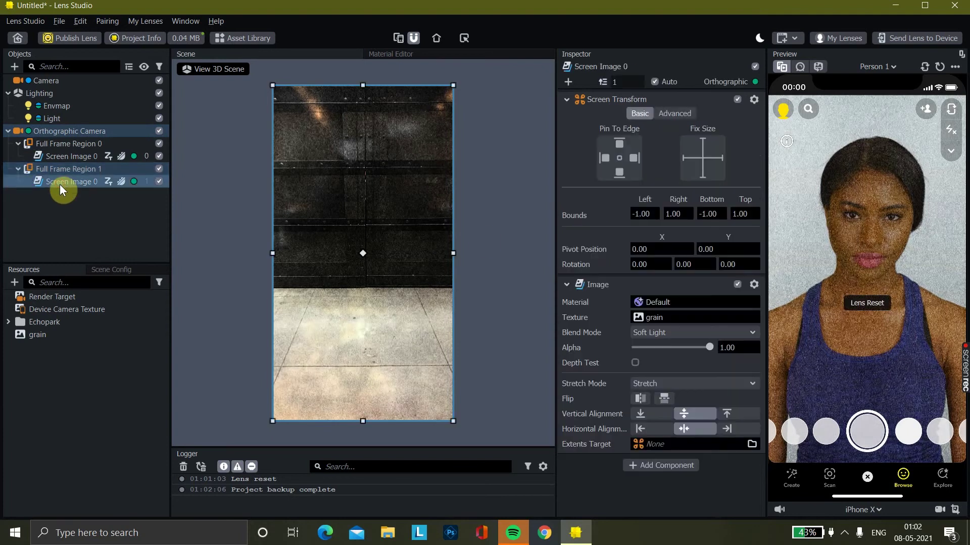
{"action": "left_click", "coordinate": [686, 316]}
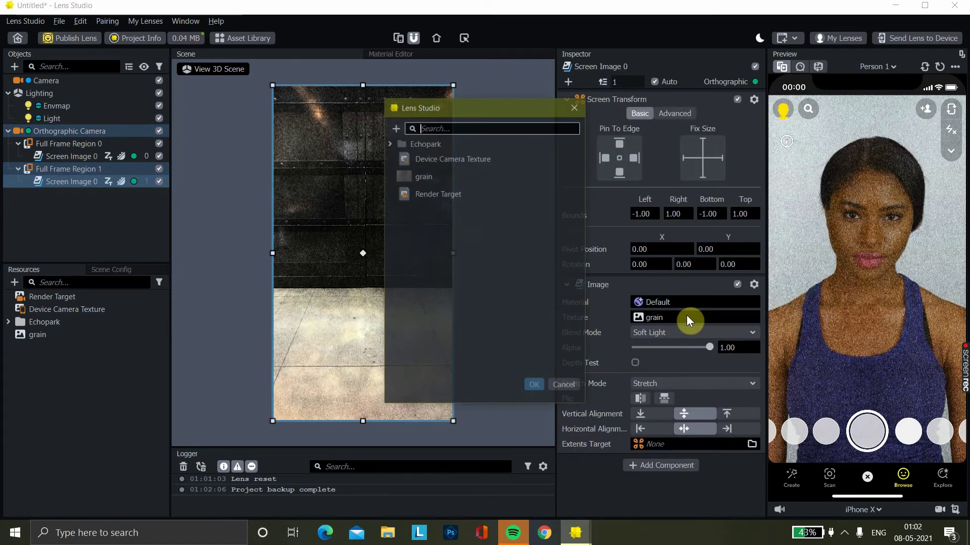
{"action": "left_click", "coordinate": [396, 127]}
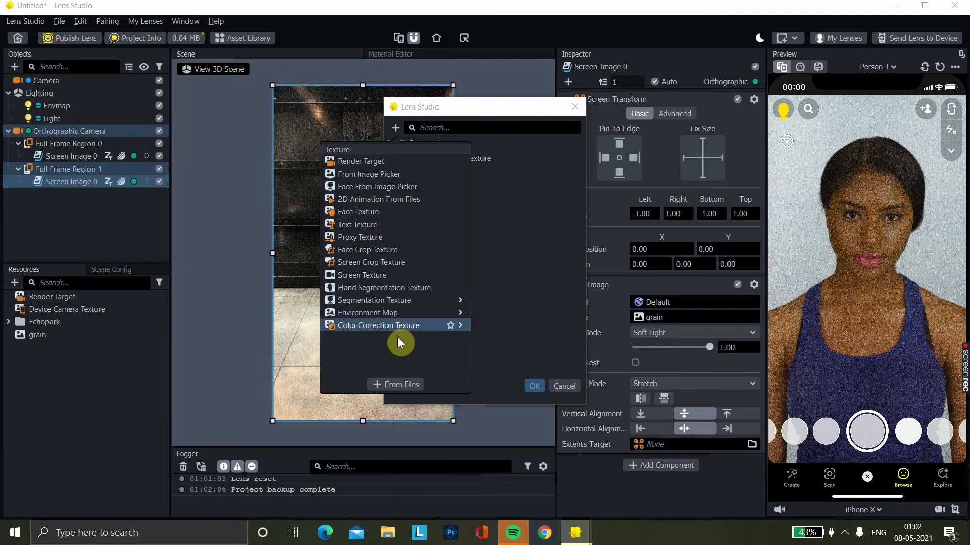
{"action": "left_click", "coordinate": [395, 385]}
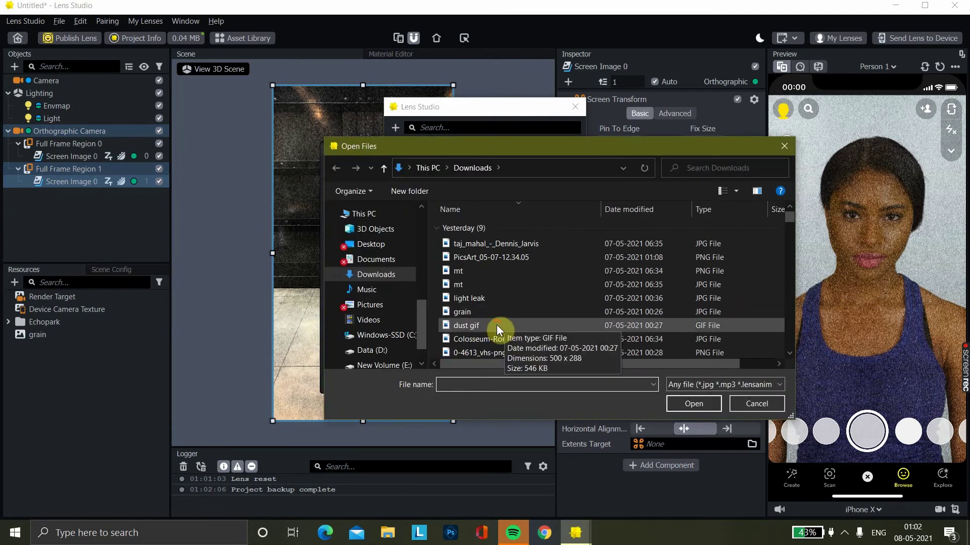
{"action": "left_click", "coordinate": [497, 326]}
{"action": "left_click", "coordinate": [694, 408]}
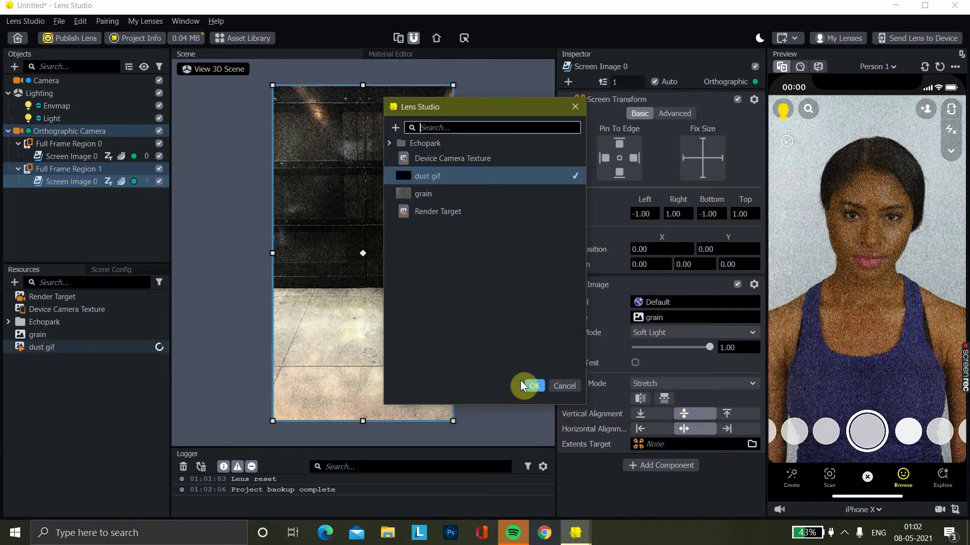
Step: Raise the system volume to 94
{"action": "key", "text": "XF86AudioRaiseVolume"}
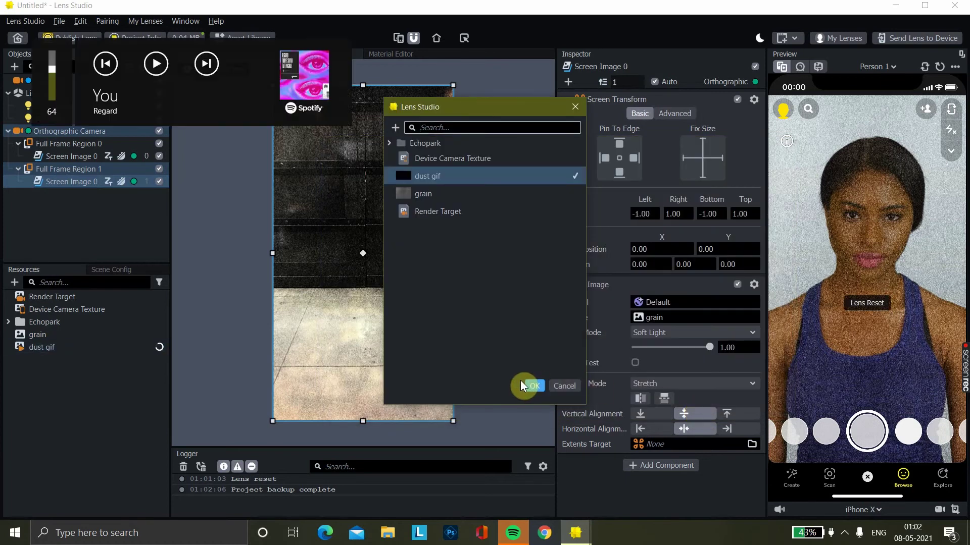
{"action": "key", "text": "XF86AudioRaiseVolume"}
{"action": "key", "text": "XF86AudioRaiseVolume"}
{"action": "key", "text": "XF86AudioRaiseVolume"}
{"action": "key", "text": "XF86AudioRaiseVolume"}
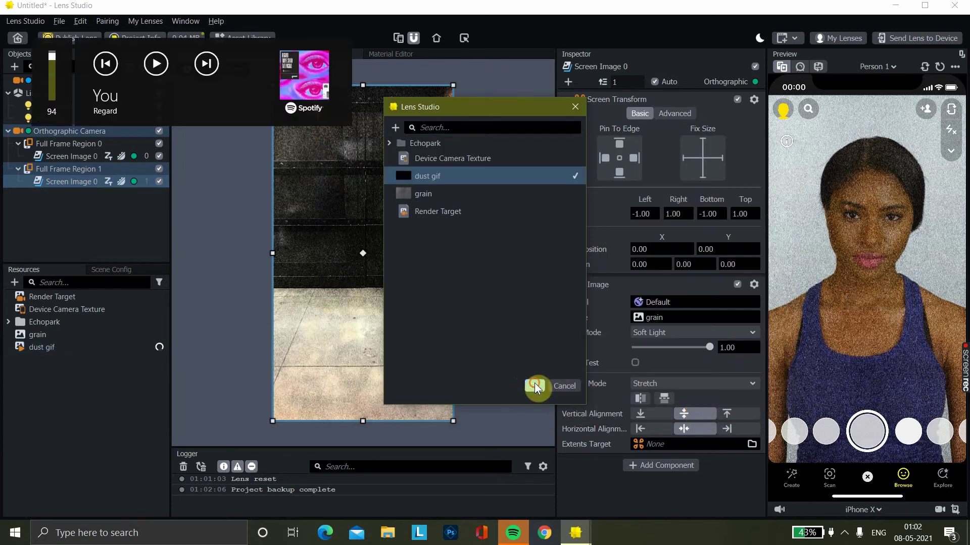
Step: Apply the dust gif texture to the duplicated screen image, trying the Lighten blend mode before settling on Screen
{"action": "left_click", "coordinate": [533, 386]}
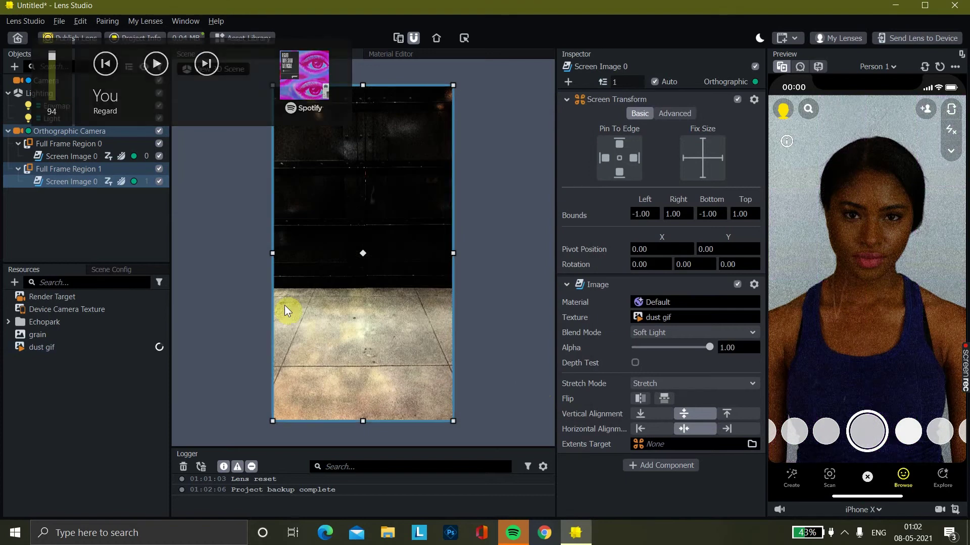
{"action": "left_click", "coordinate": [674, 333]}
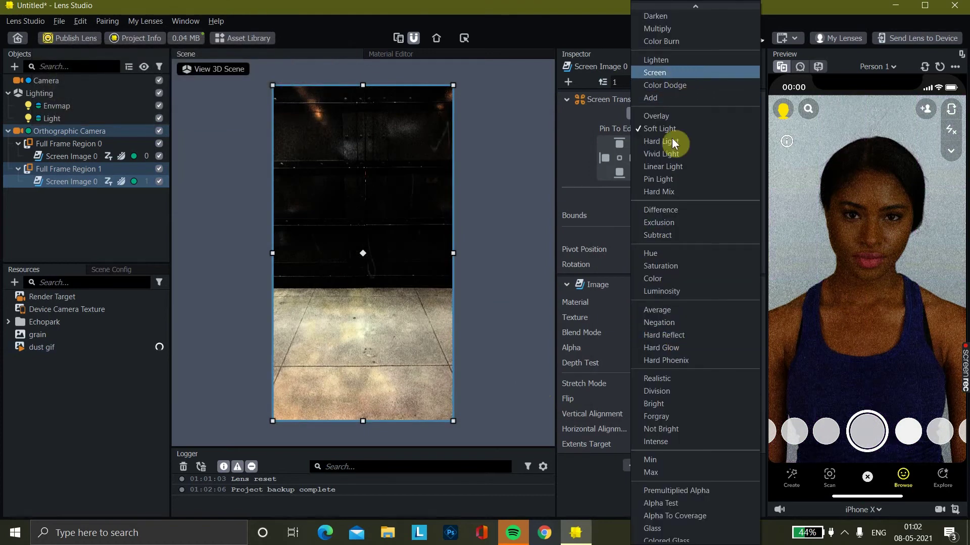
{"action": "left_click", "coordinate": [656, 61]}
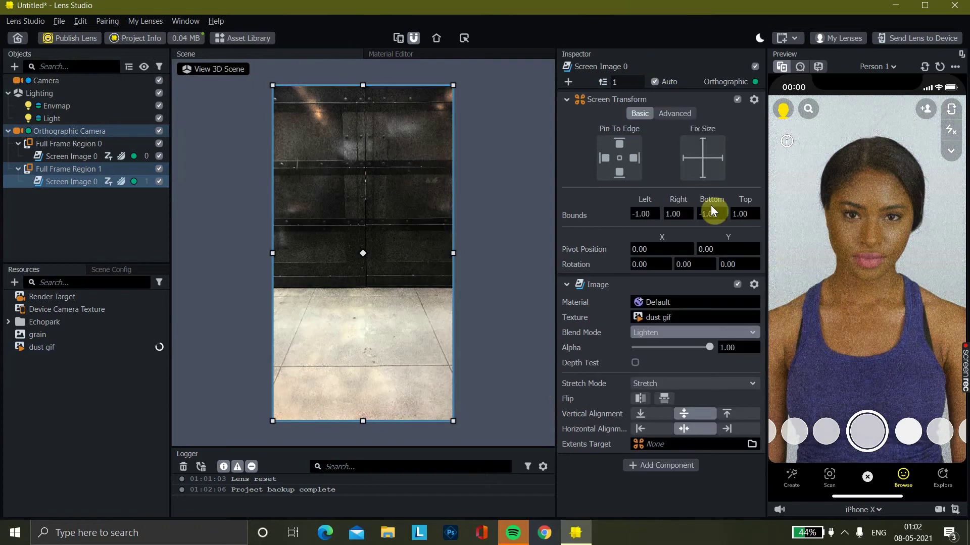
{"action": "left_click", "coordinate": [659, 331]}
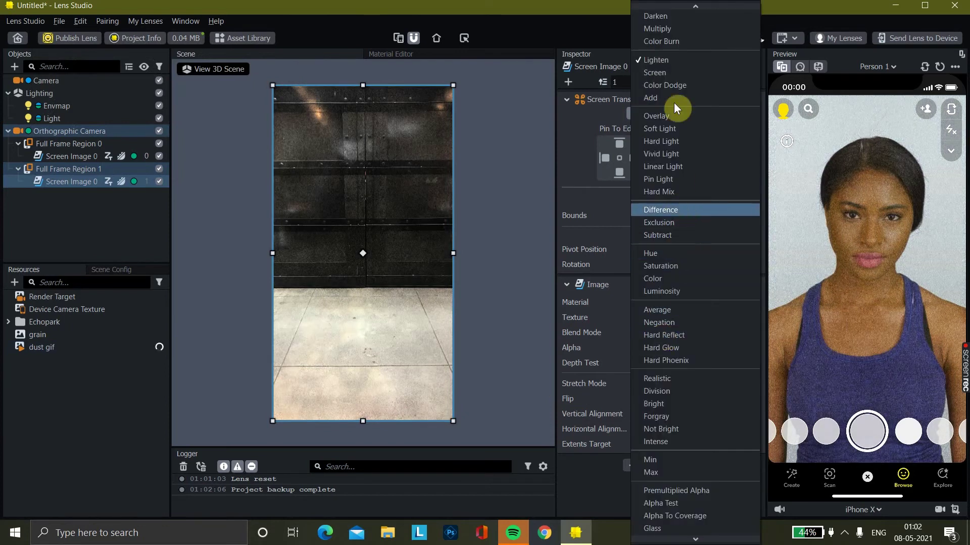
{"action": "left_click", "coordinate": [671, 73]}
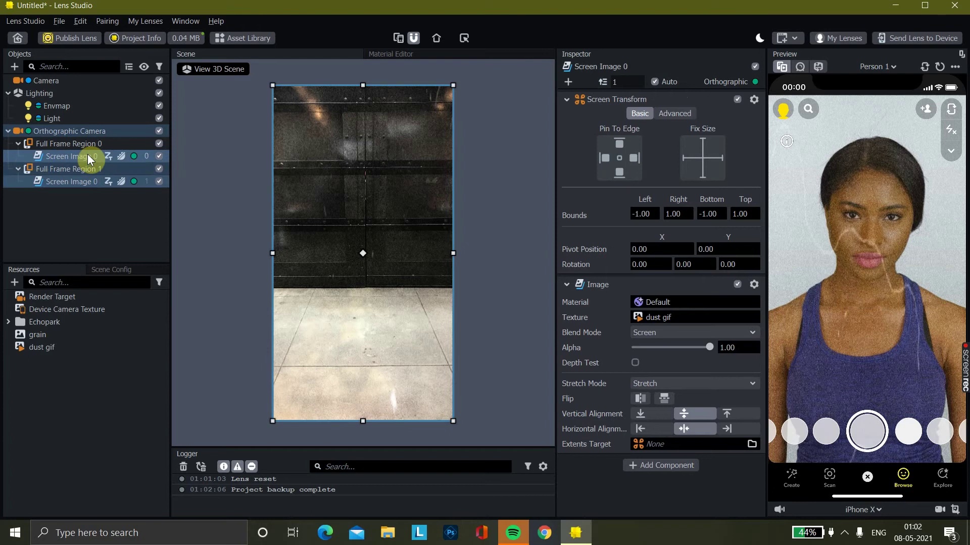
Step: Add a Color Correction post effect of the Empty type to the scene
{"action": "left_click", "coordinate": [14, 66]}
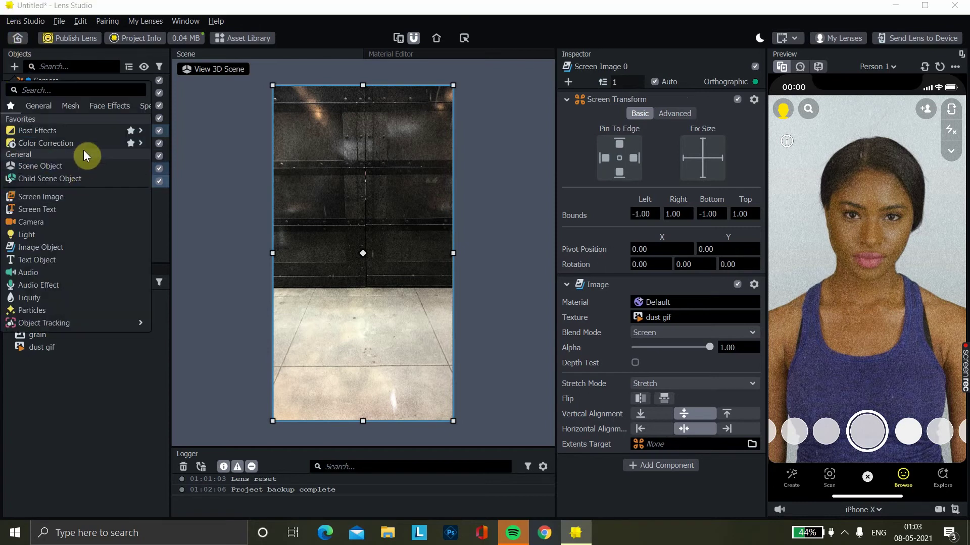
{"action": "mouse_move", "coordinate": [93, 144]}
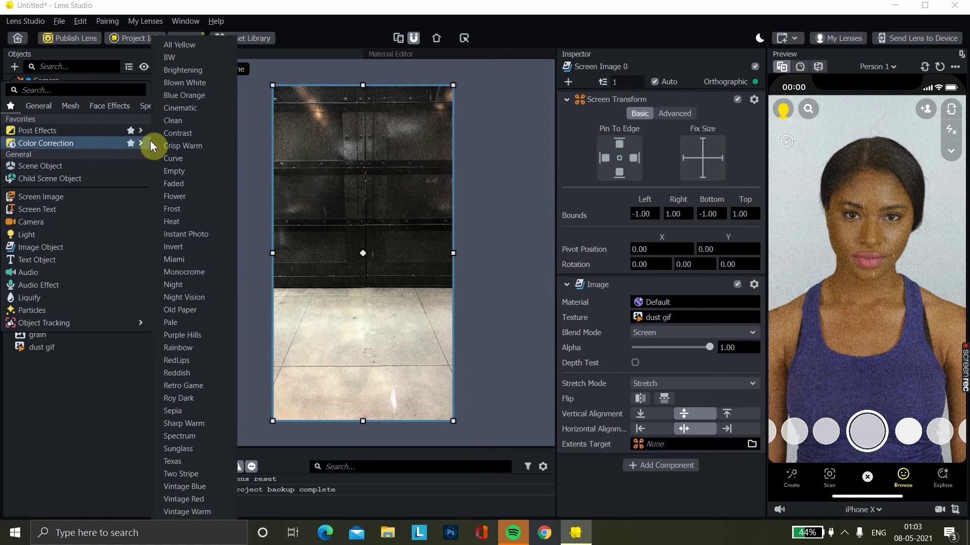
{"action": "left_click", "coordinate": [187, 172]}
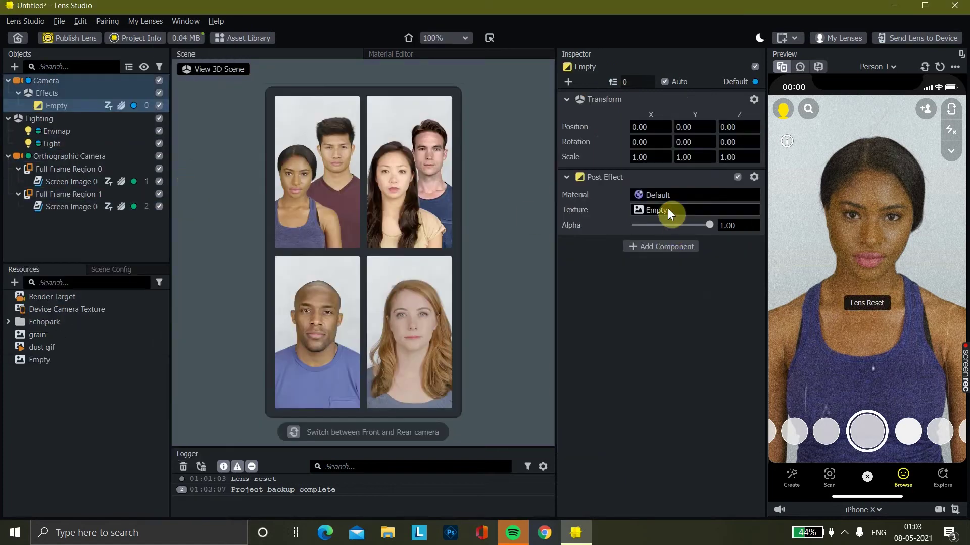
Step: Import base_post_effect_lookup_table_new232832 (3) (5) (2) from Downloads and apply it as the texture of the Empty post effect
{"action": "left_click", "coordinate": [668, 209]}
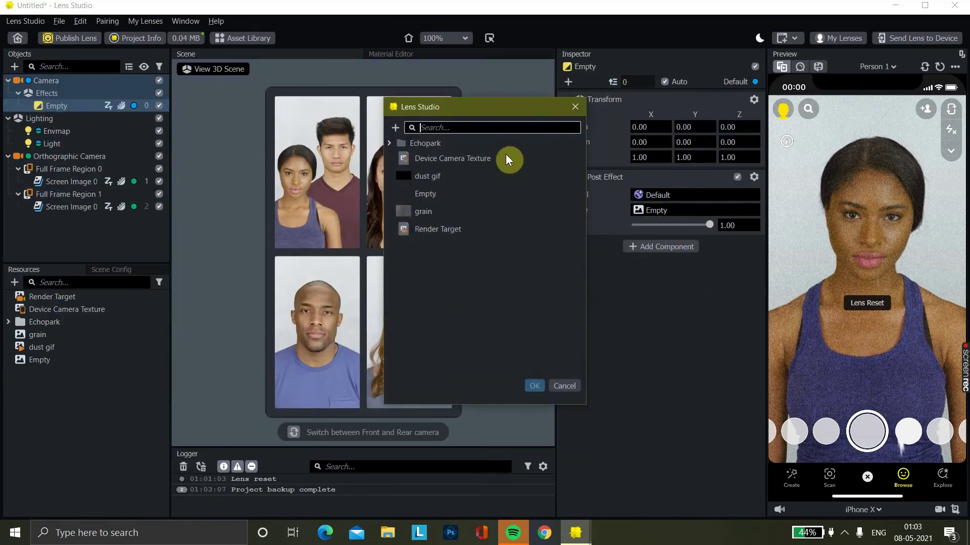
{"action": "left_click", "coordinate": [395, 128]}
{"action": "left_click", "coordinate": [387, 382]}
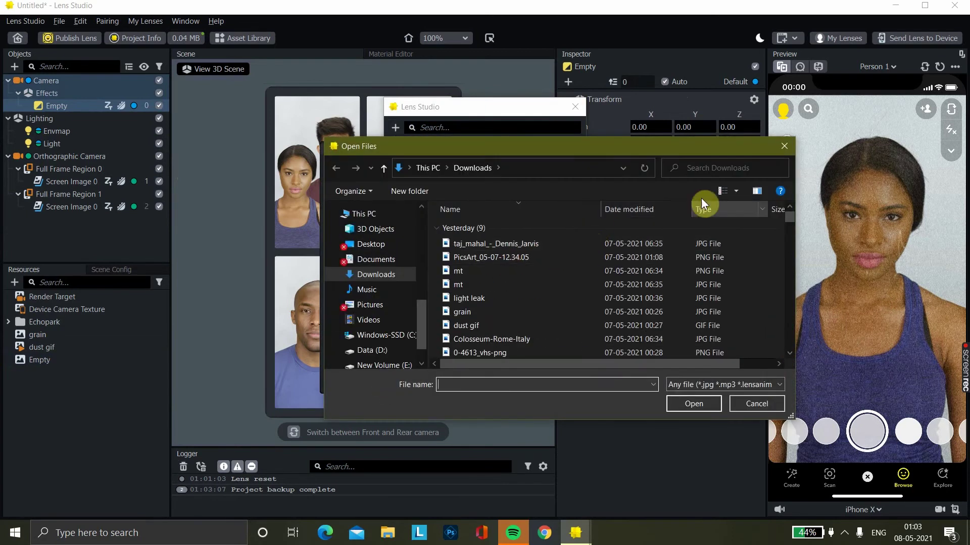
{"action": "left_click_drag", "start_coordinate": [791, 220], "coordinate": [792, 241]}
{"action": "left_click", "coordinate": [638, 343]}
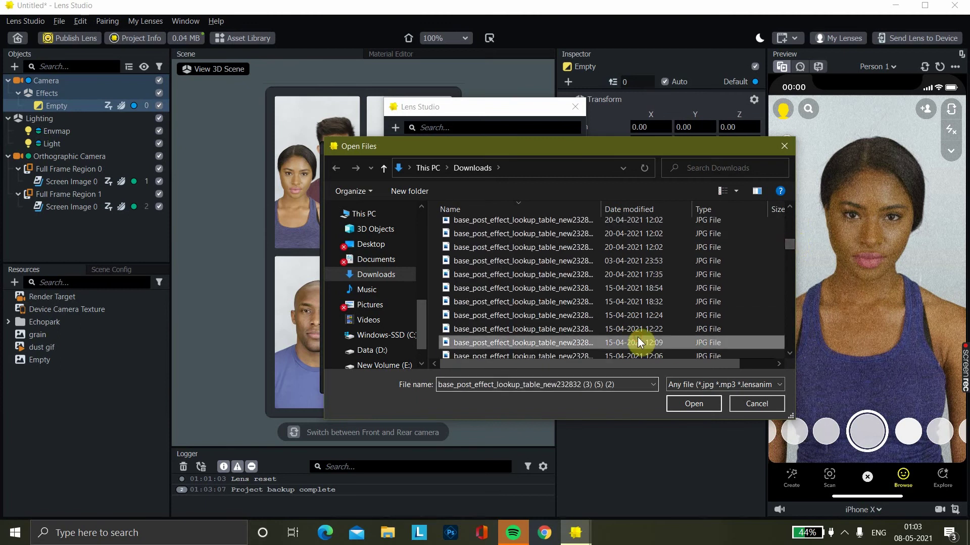
{"action": "left_click", "coordinate": [695, 404]}
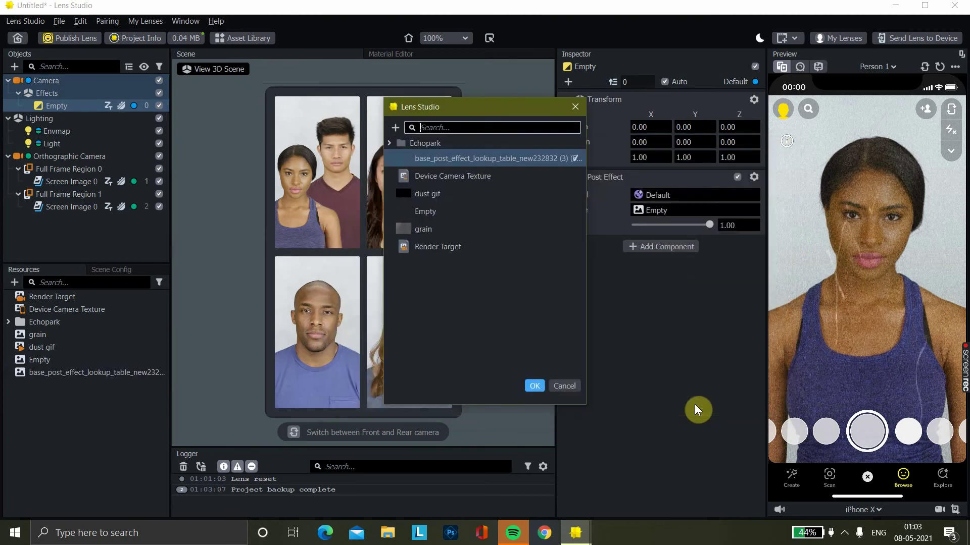
{"action": "left_click", "coordinate": [535, 392]}
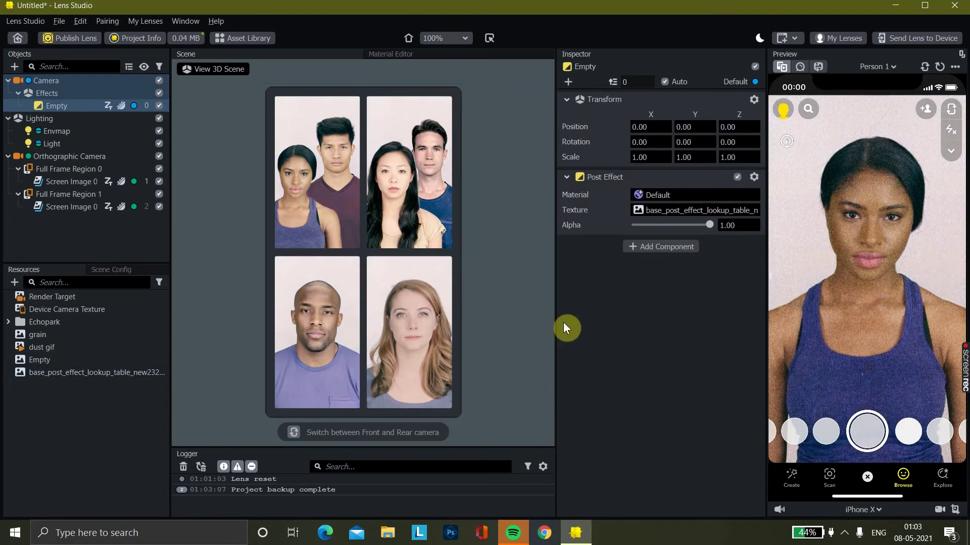
Step: Compare the image with and without the colour correction by setting its alpha to 0.00 and back to 1.00
{"action": "left_click_drag", "start_coordinate": [709, 226], "coordinate": [593, 234]}
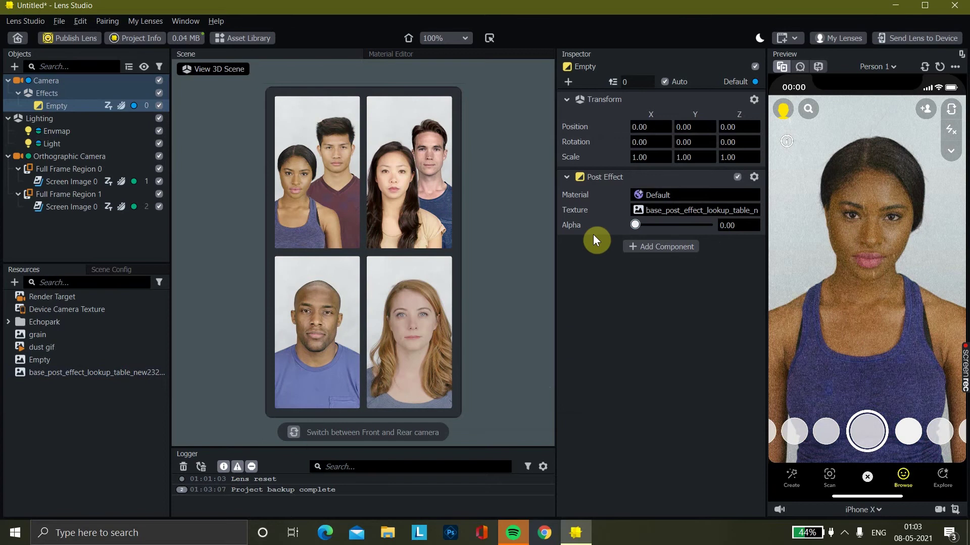
{"action": "left_click_drag", "start_coordinate": [689, 223], "coordinate": [740, 224]}
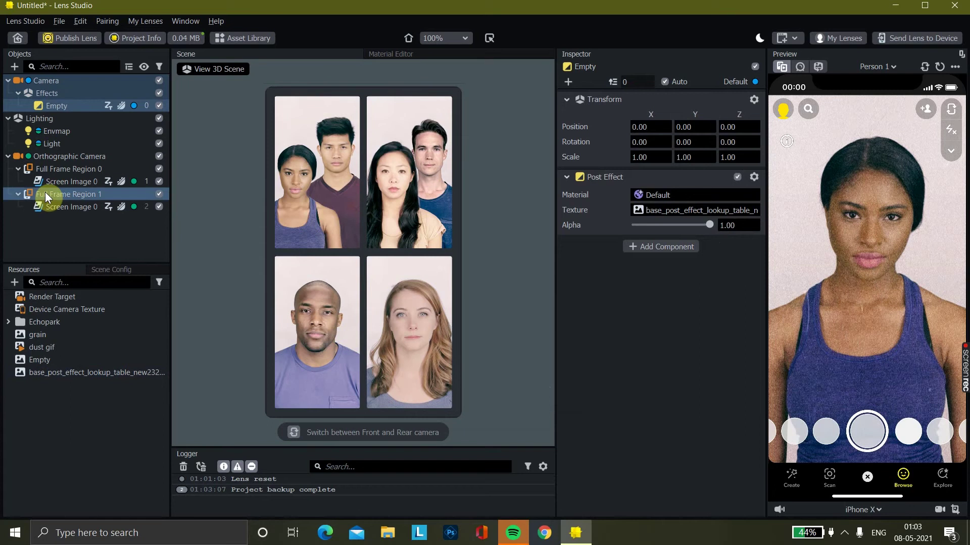
{"action": "left_click", "coordinate": [23, 232]}
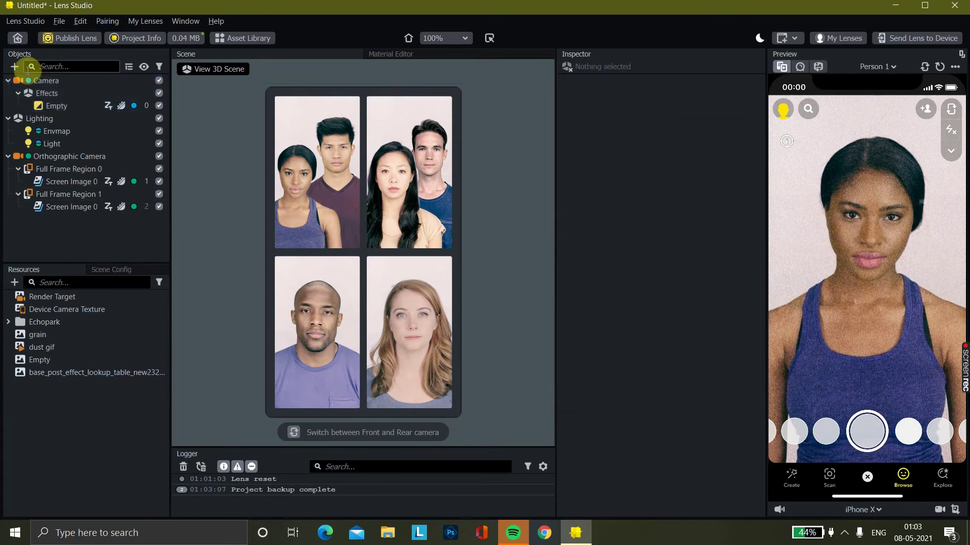
Step: Search Downloads for "ken" through the resource import dialog and open ken cde.txt
{"action": "left_click", "coordinate": [14, 283]}
{"action": "left_click", "coordinate": [82, 260]}
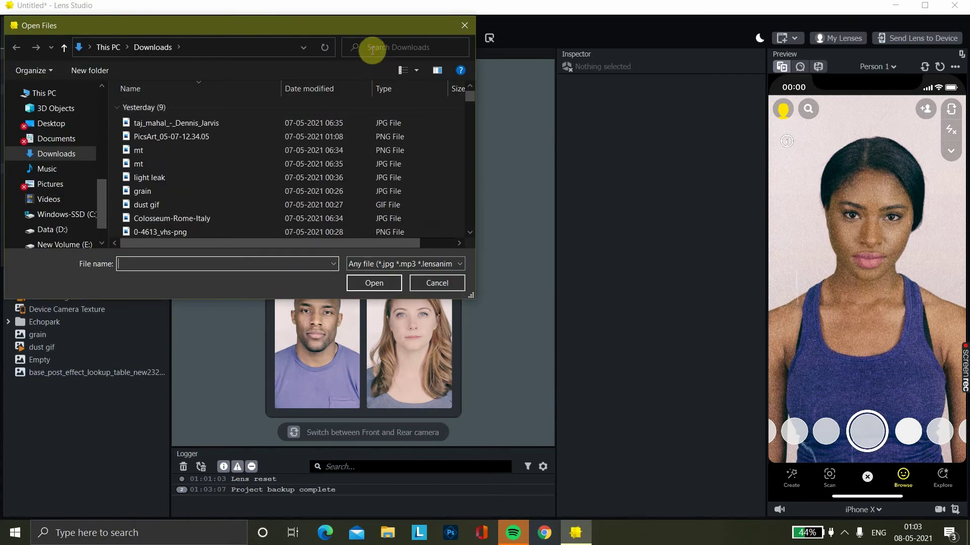
{"action": "left_click", "coordinate": [373, 50]}
{"action": "type", "text": "k"}
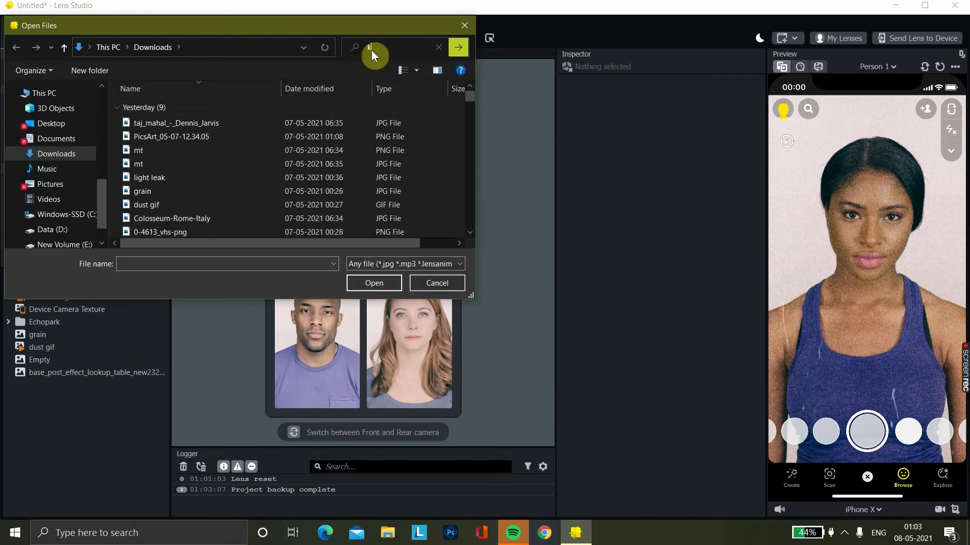
{"action": "type", "text": "en"}
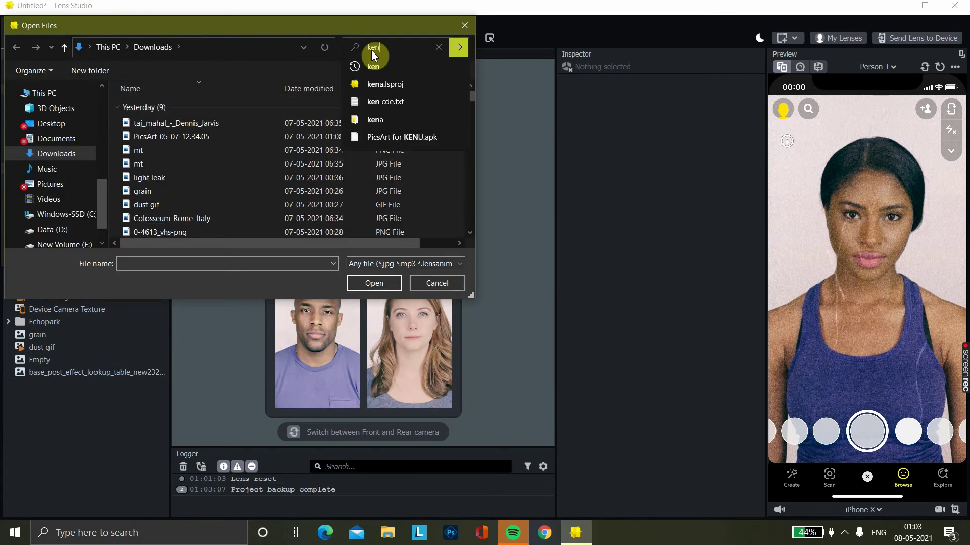
{"action": "left_click", "coordinate": [388, 101]}
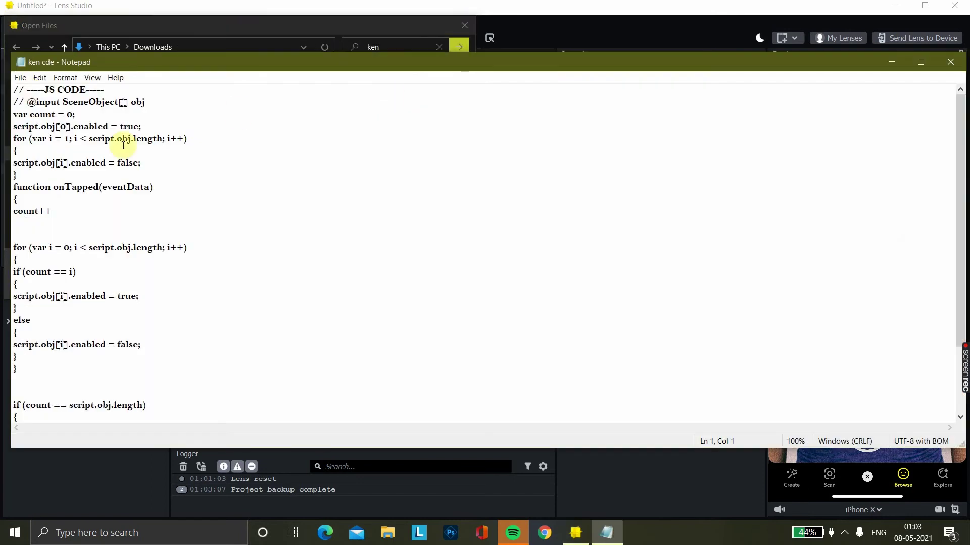
Step: Copy all the JS code from ken cde.txt, and return to Lens Studio, dismissing the file import
{"action": "left_click_drag", "start_coordinate": [13, 90], "coordinate": [172, 321]}
{"action": "left_click_drag", "start_coordinate": [202, 368], "coordinate": [167, 425]}
{"action": "key", "text": "ctrl+c"}
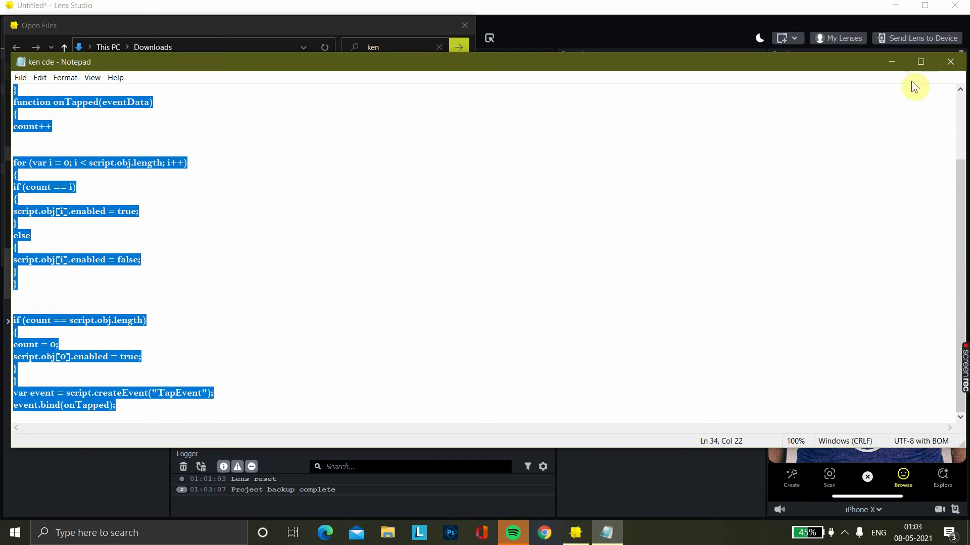
{"action": "left_click", "coordinate": [893, 63]}
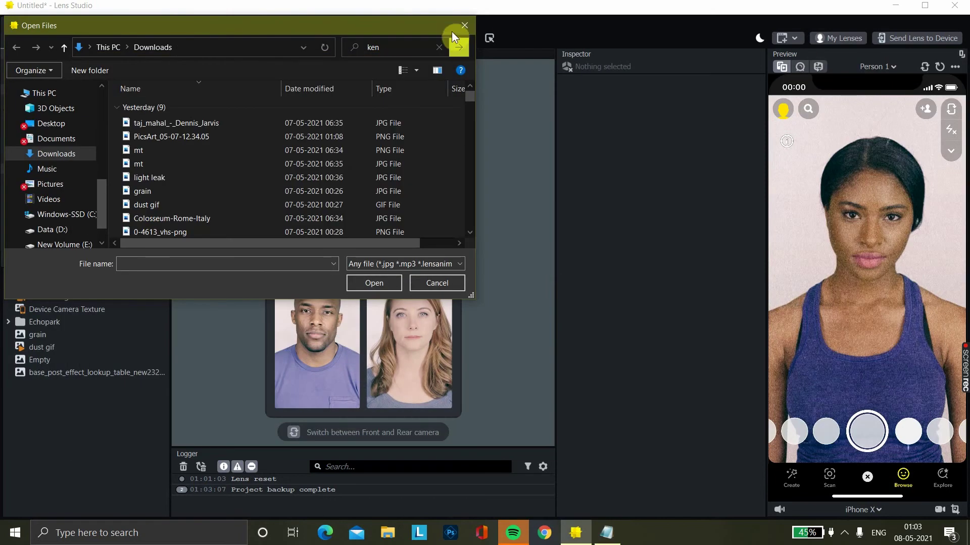
{"action": "left_click", "coordinate": [462, 26]}
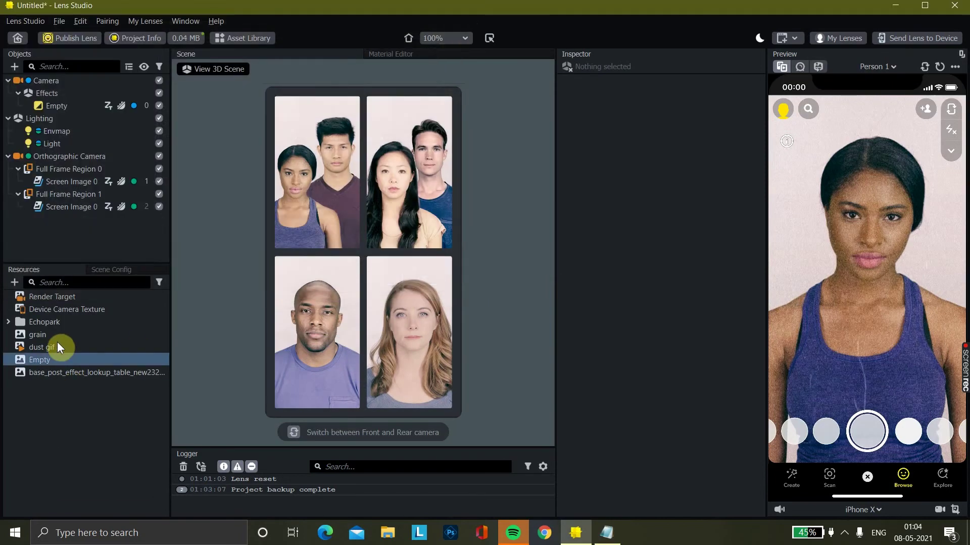
Step: Create a new Script resource and open it for editing
{"action": "left_click", "coordinate": [14, 282]}
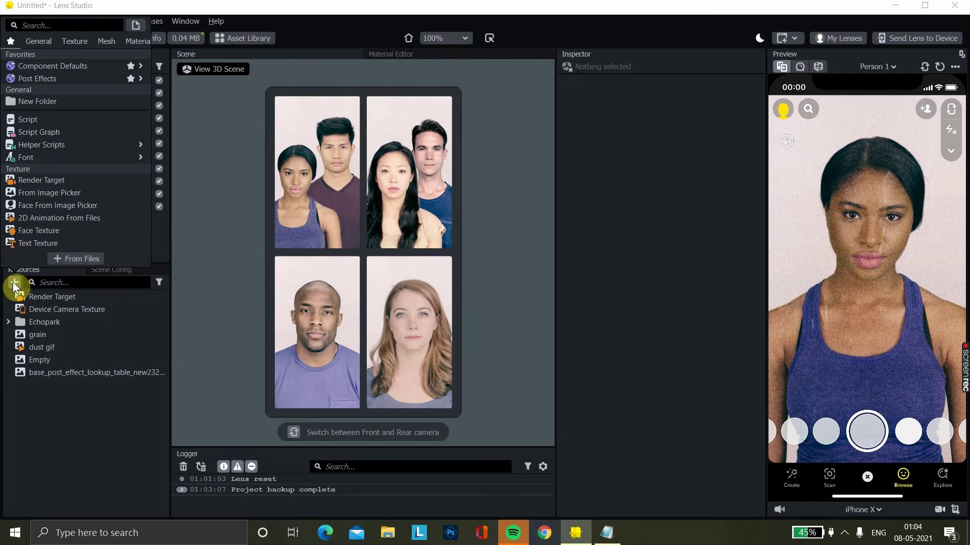
{"action": "left_click", "coordinate": [56, 120]}
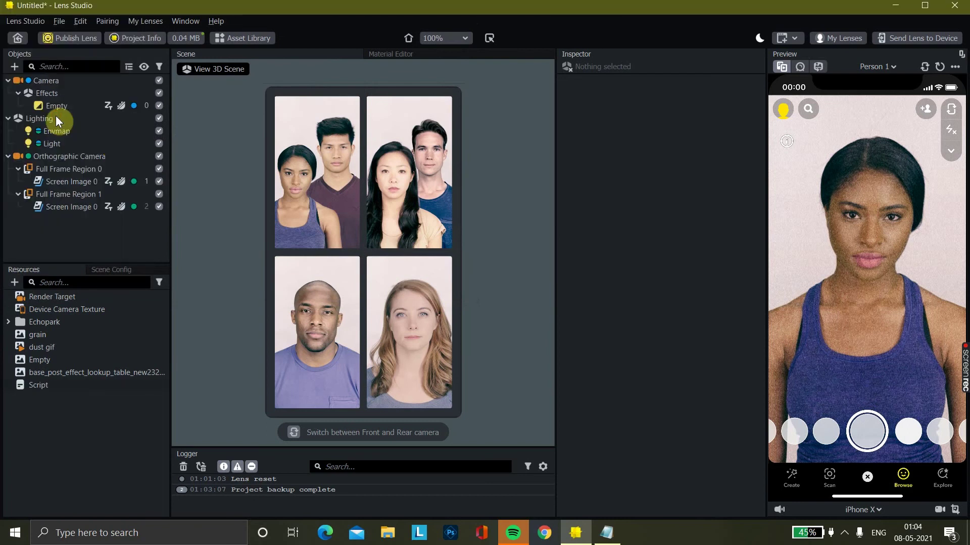
{"action": "right_click", "coordinate": [46, 381]}
{"action": "left_click", "coordinate": [29, 384]}
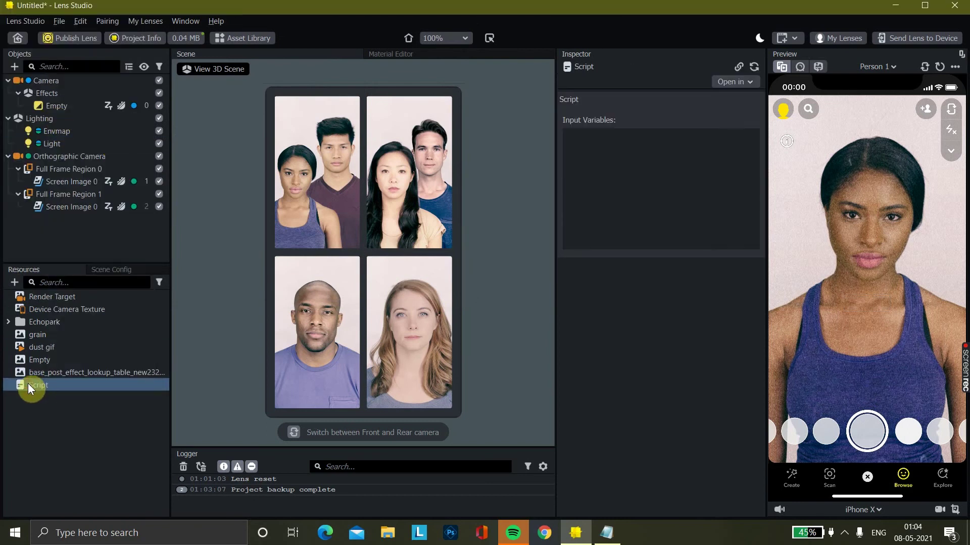
{"action": "key", "text": "Return"}
{"action": "double_click", "coordinate": [11, 385]}
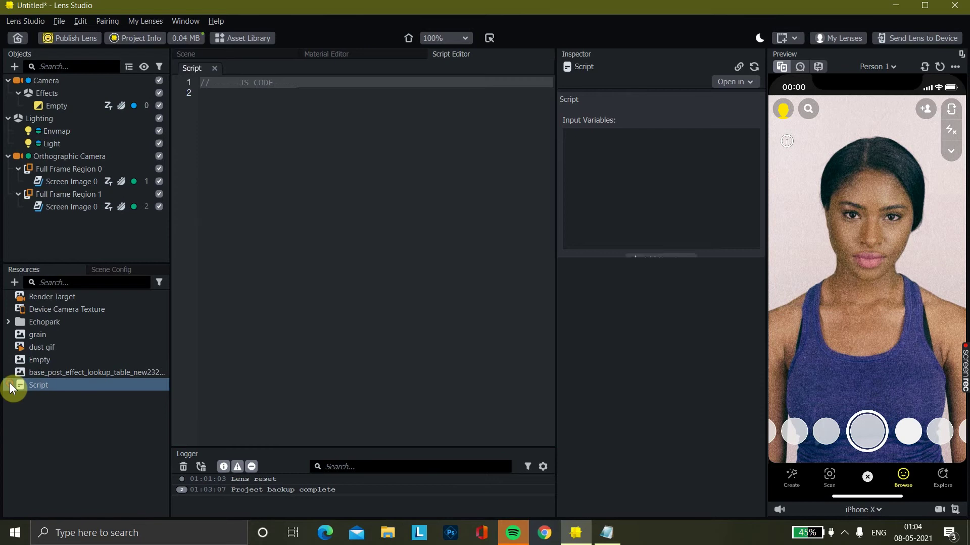
Step: Paste the copied tap-event code into the script after its header comment and save it
{"action": "left_click", "coordinate": [322, 92]}
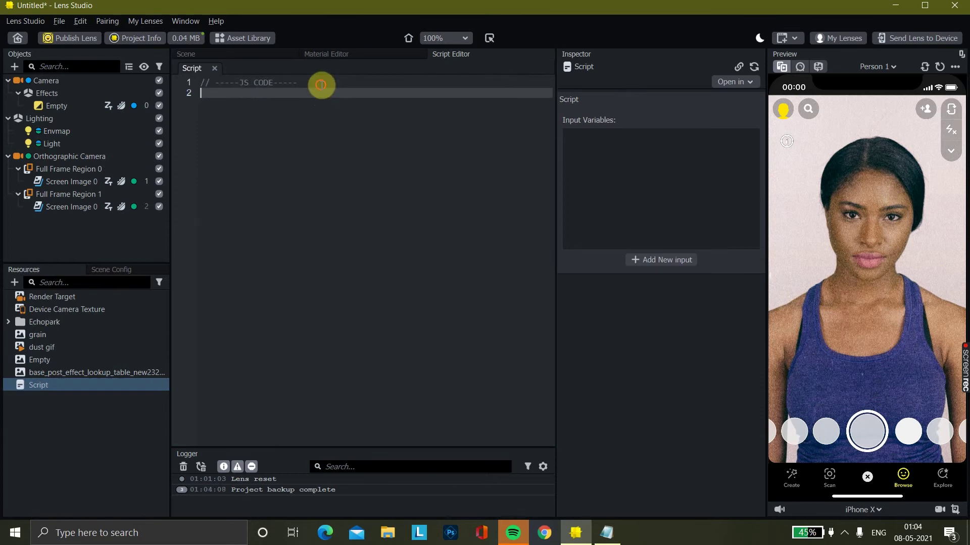
{"action": "key", "text": "BackSpace"}
{"action": "key", "text": "ctrl+v"}
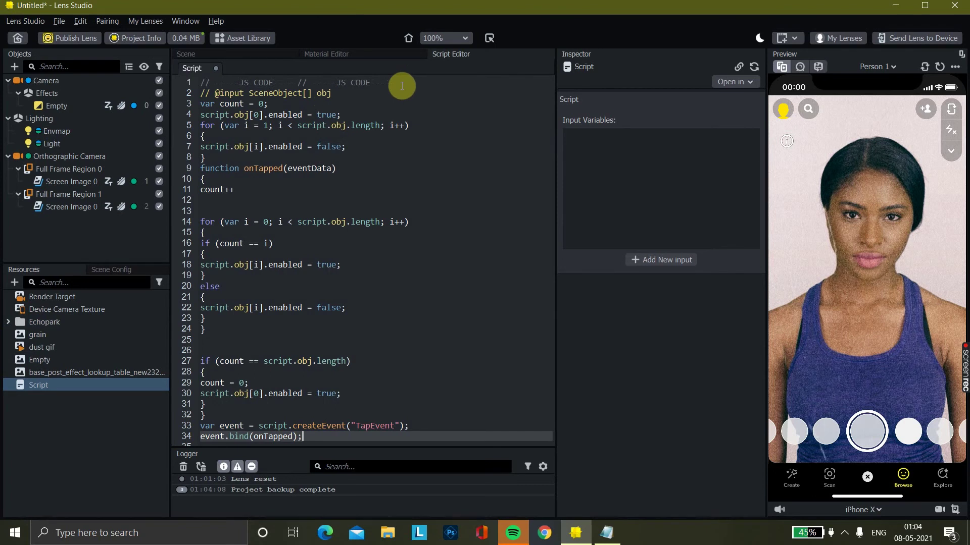
{"action": "key", "text": "ctrl+s"}
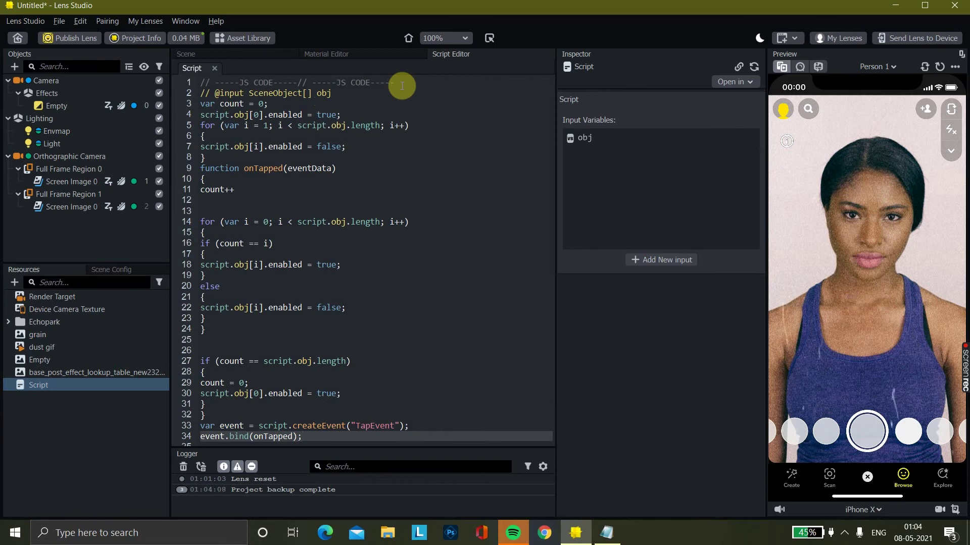
Step: Close the script and return to the scene view with the grain screen image selected
{"action": "left_click", "coordinate": [218, 72]}
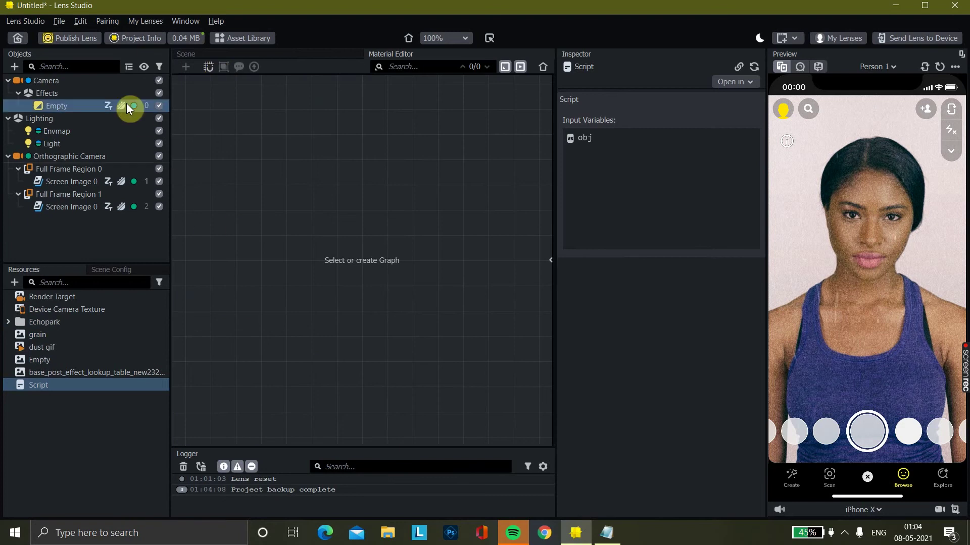
{"action": "left_click", "coordinate": [57, 186]}
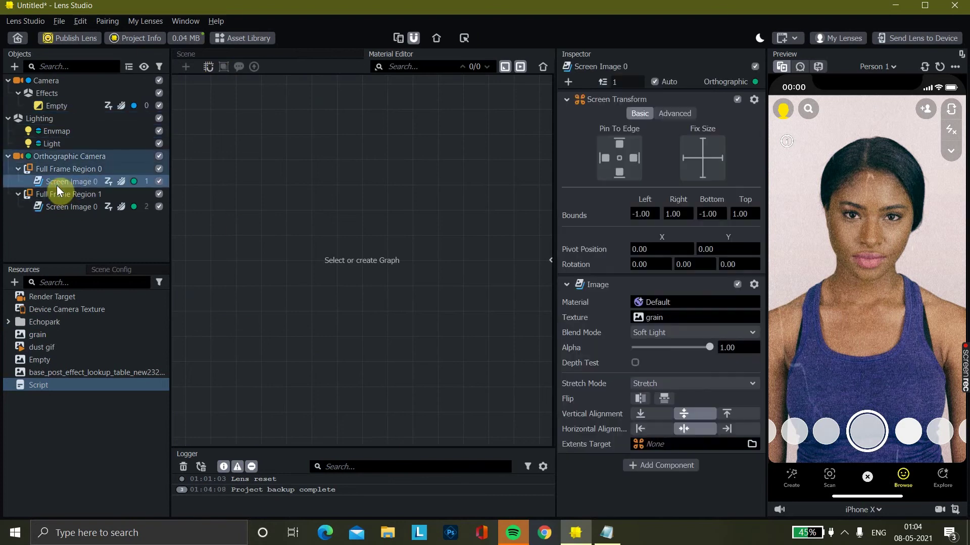
{"action": "left_click", "coordinate": [213, 53]}
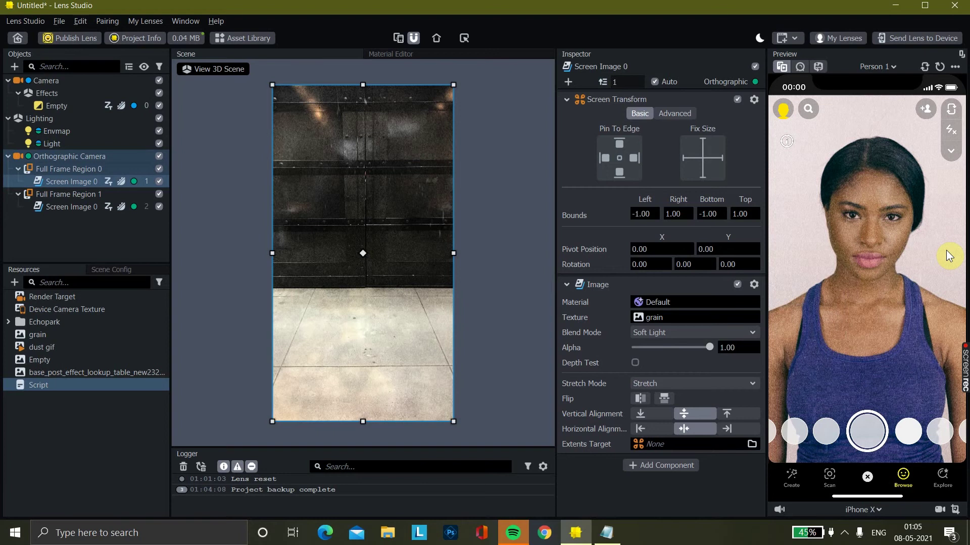
Step: Create a new top-level scene object and add a Script component to it
{"action": "left_click", "coordinate": [127, 249]}
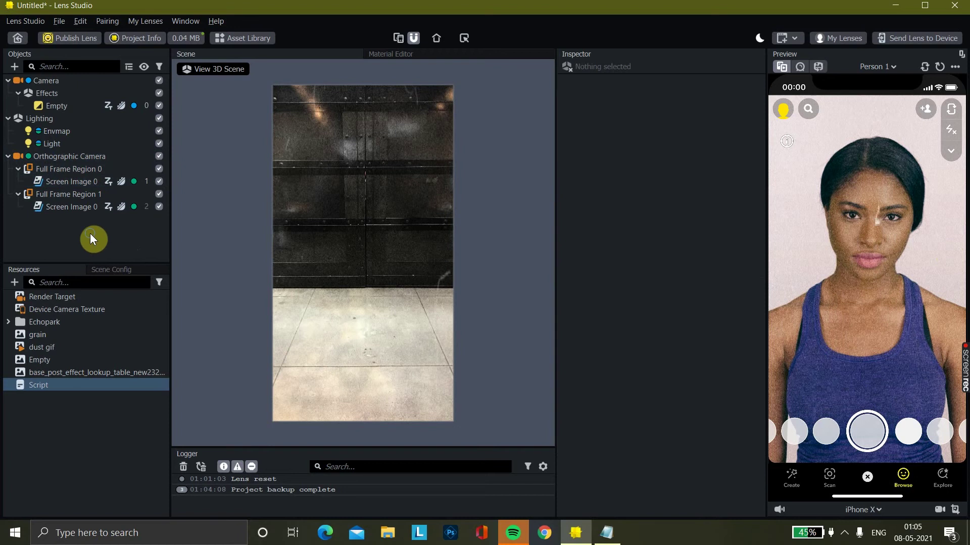
{"action": "right_click", "coordinate": [90, 233]}
{"action": "left_click", "coordinate": [136, 242]}
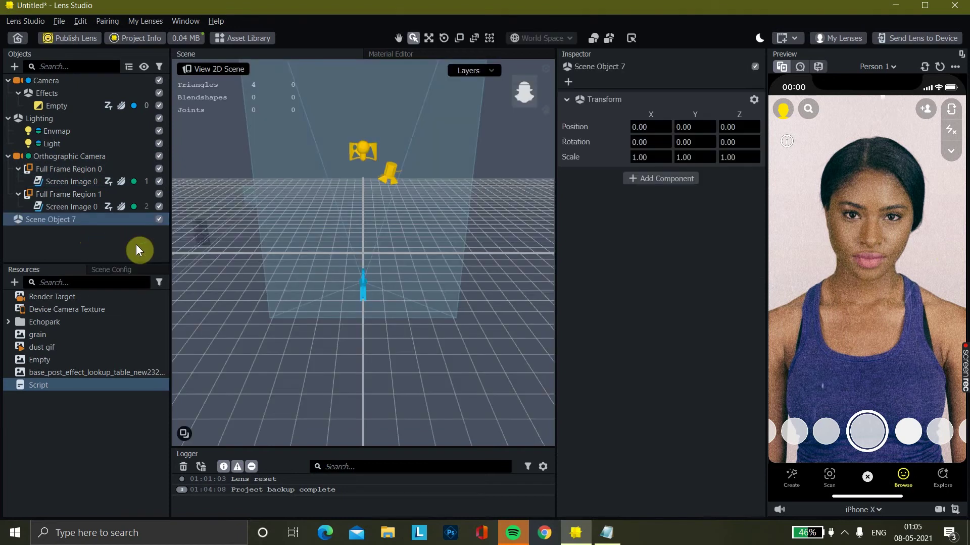
{"action": "left_click", "coordinate": [665, 179]}
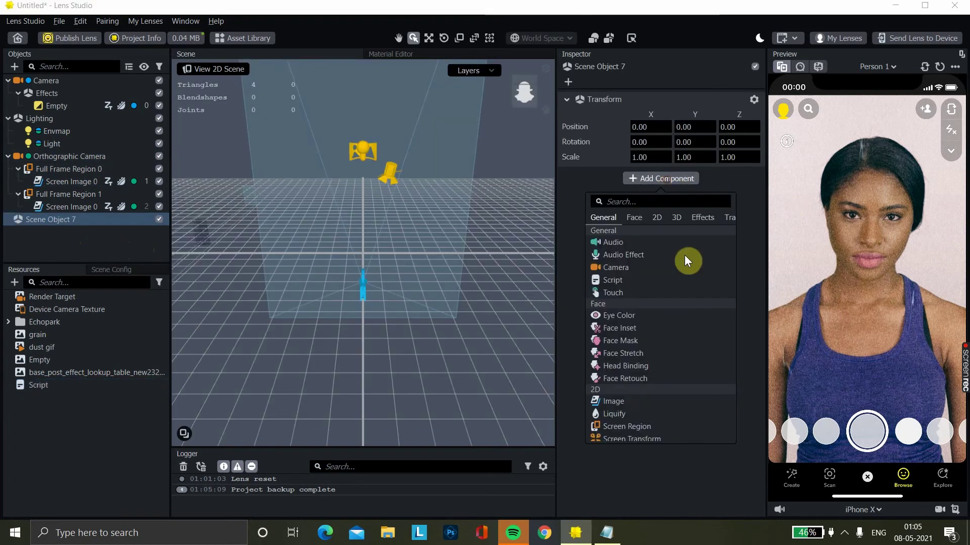
{"action": "left_click", "coordinate": [637, 281]}
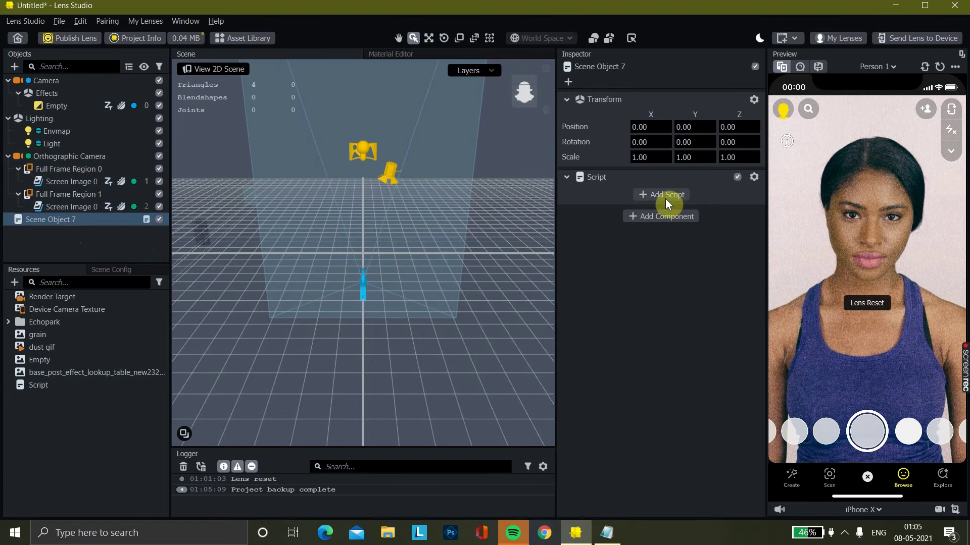
Step: Assign the Script resource to the new scene object's Script component and add one entry to its Obj values
{"action": "left_click", "coordinate": [668, 197]}
{"action": "left_click", "coordinate": [621, 194]}
{"action": "left_click", "coordinate": [460, 150]}
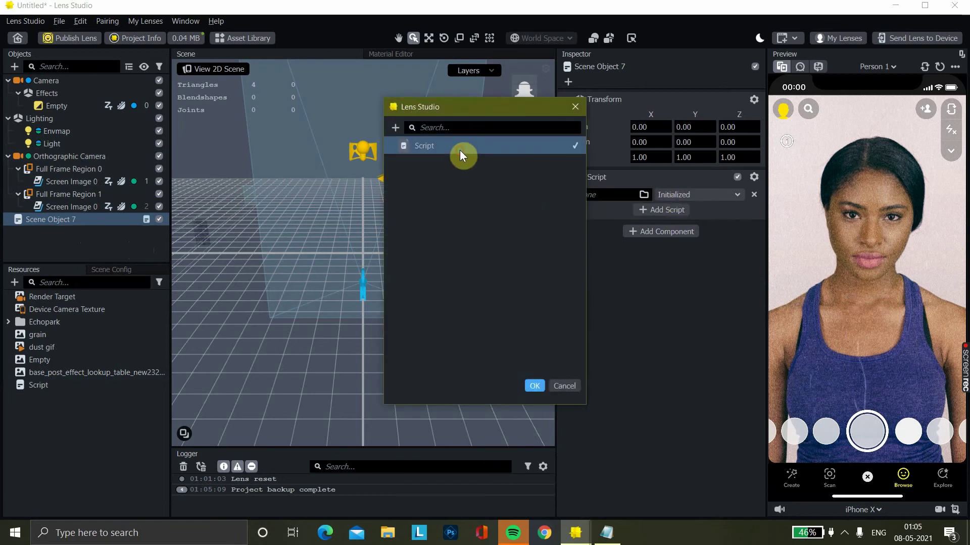
{"action": "left_click", "coordinate": [535, 387]}
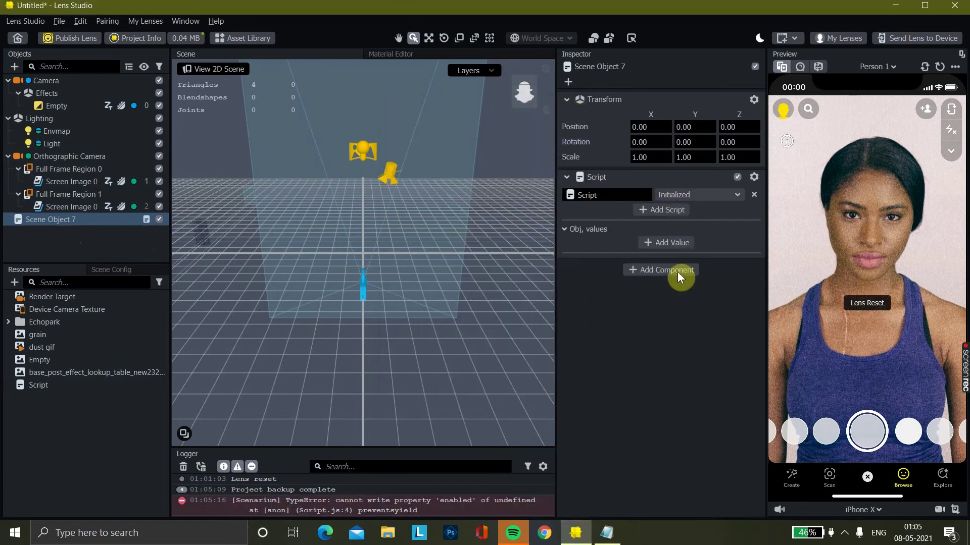
{"action": "left_click", "coordinate": [677, 243]}
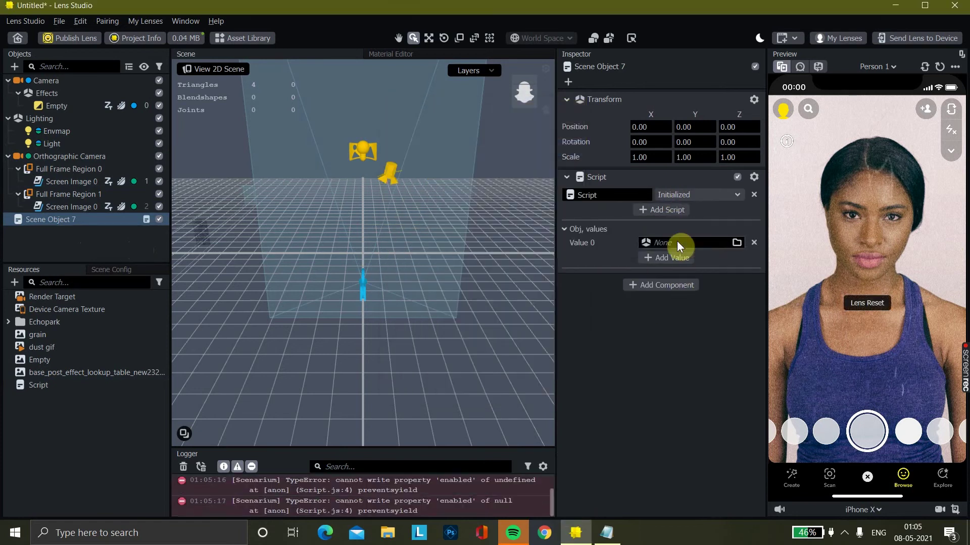
Step: Add a second entry to the script's Obj values and assign Full Frame Region 0's Screen Image 0 to Value 0
{"action": "left_click", "coordinate": [652, 262]}
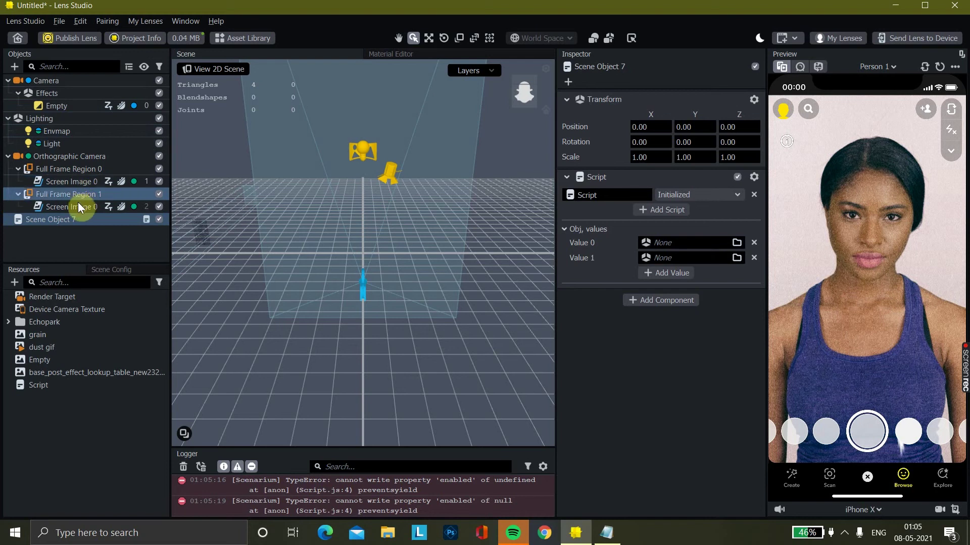
{"action": "left_click", "coordinate": [679, 243]}
{"action": "left_click", "coordinate": [433, 127]}
{"action": "type", "text": "s"}
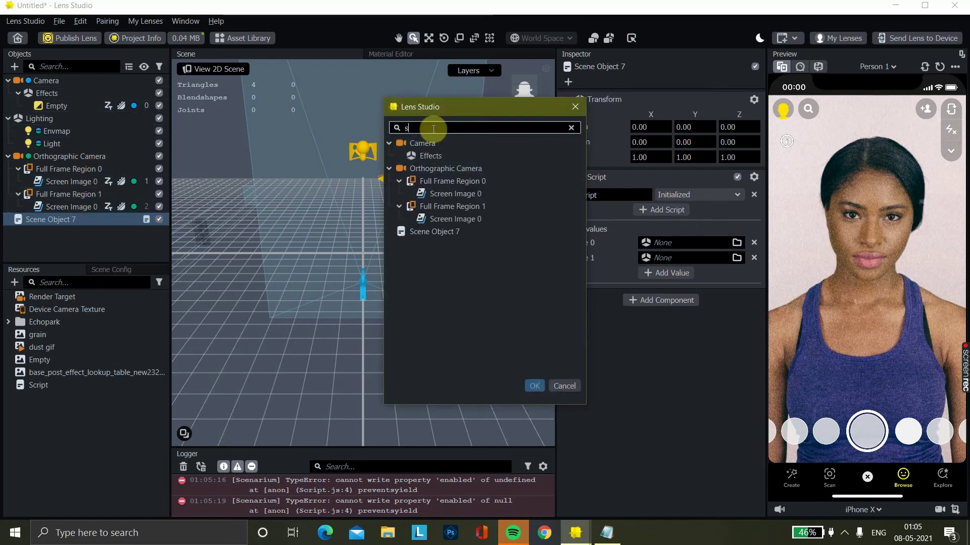
{"action": "left_click", "coordinate": [473, 195]}
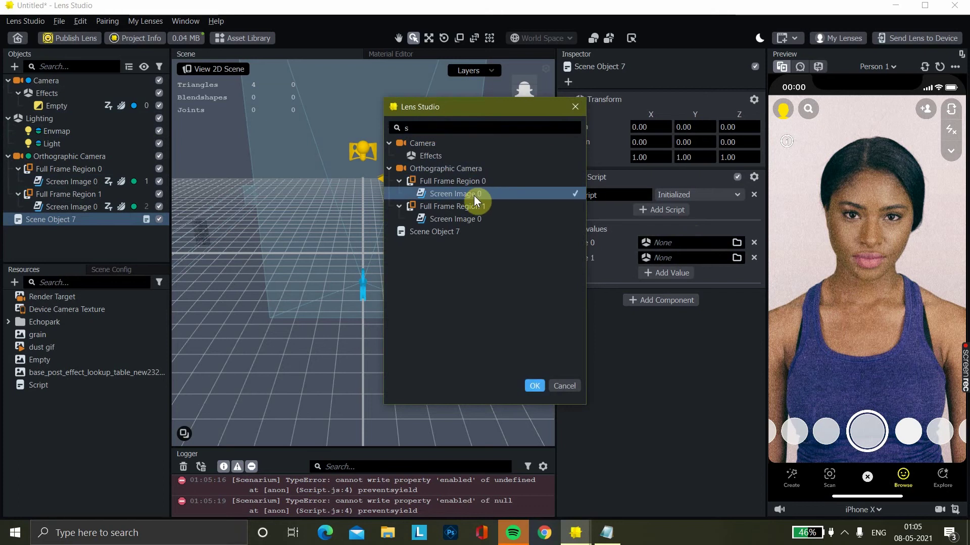
{"action": "left_click", "coordinate": [535, 385]}
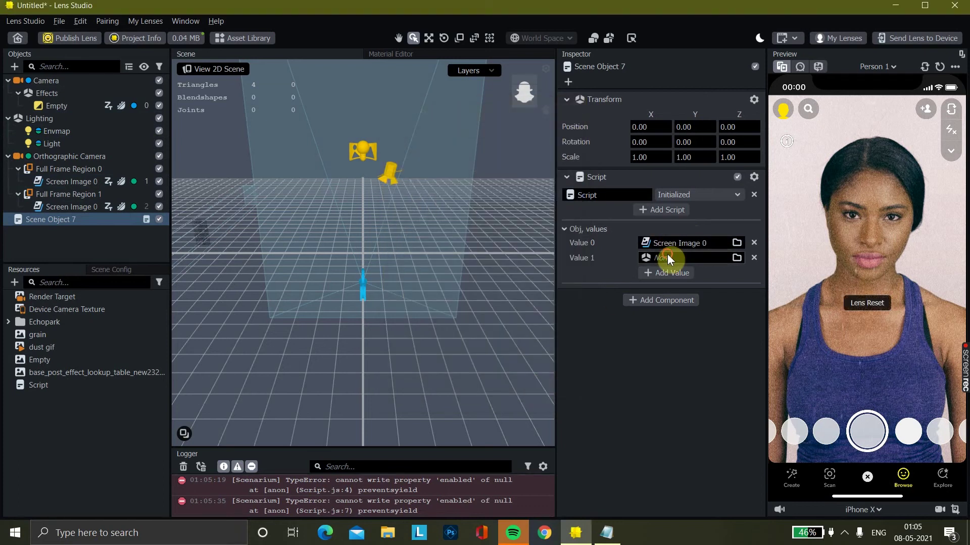
Step: Assign the Screen Image 0 under Full Frame Region 1 to Value 1 of the script's Obj values
{"action": "left_click", "coordinate": [667, 257]}
{"action": "type", "text": "s"}
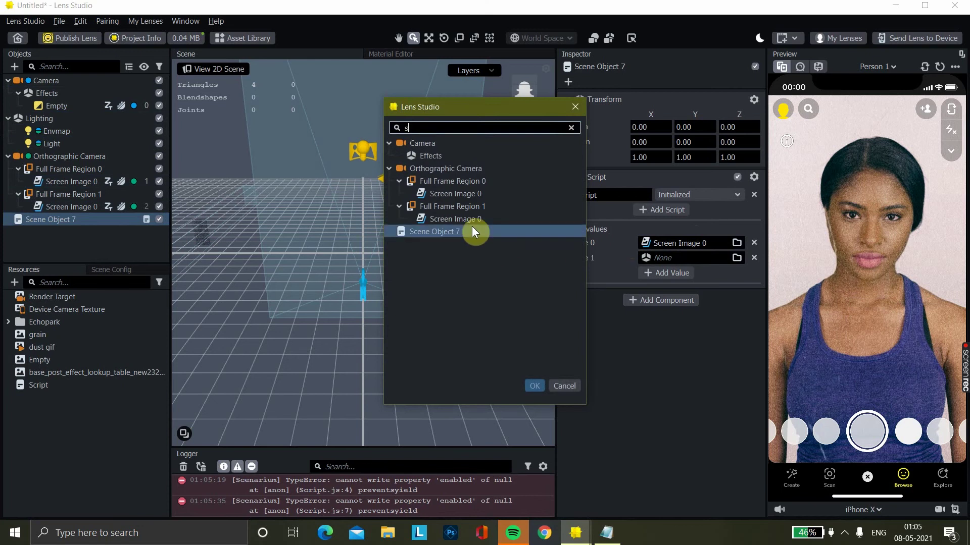
{"action": "left_click", "coordinate": [470, 221]}
{"action": "left_click", "coordinate": [537, 385]}
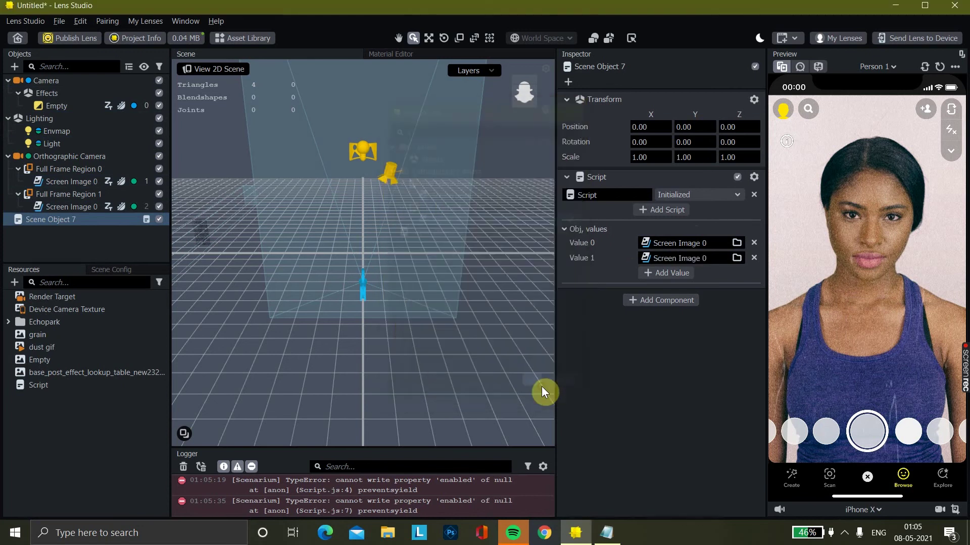
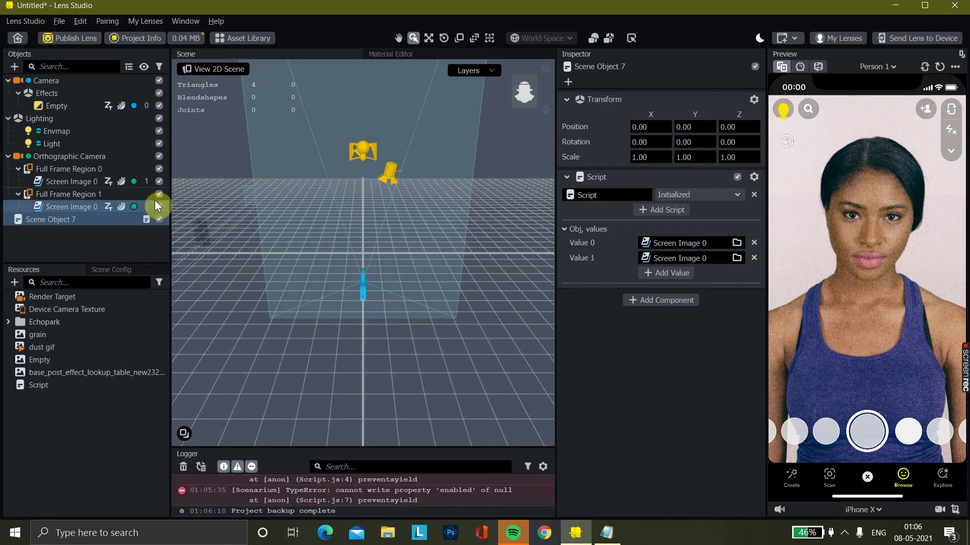
{"action": "left_click", "coordinate": [19, 196]}
{"action": "left_click", "coordinate": [16, 168]}
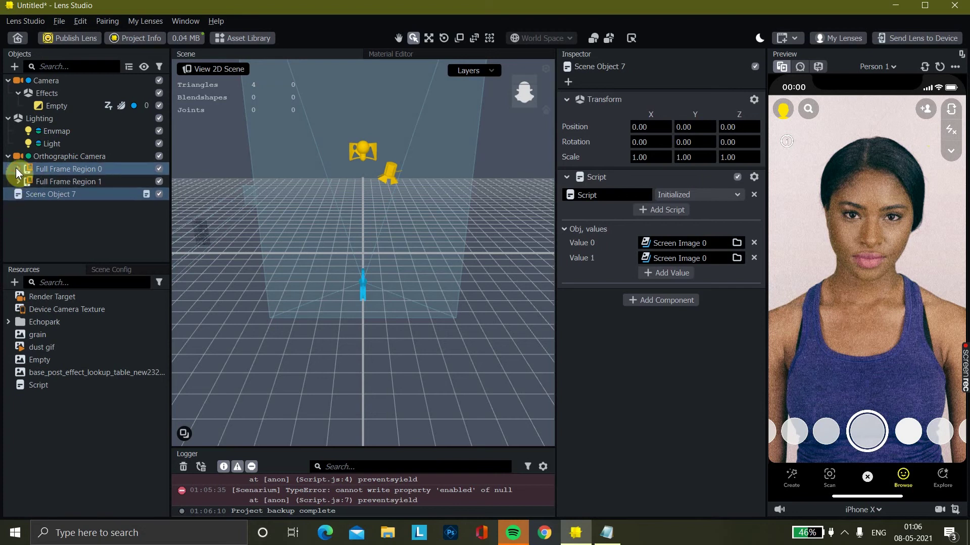
{"action": "right_click", "coordinate": [54, 171]}
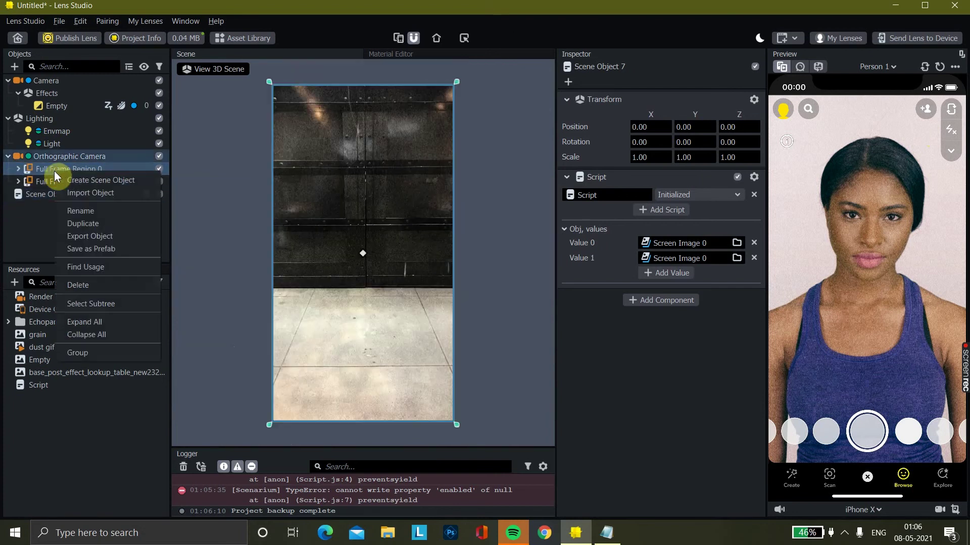
{"action": "left_click", "coordinate": [106, 221]}
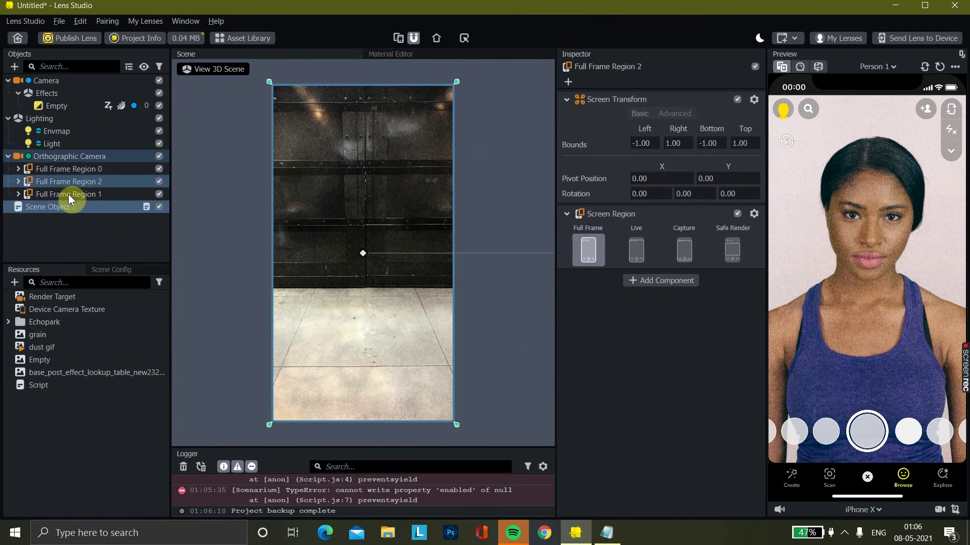
{"action": "left_click", "coordinate": [18, 180]}
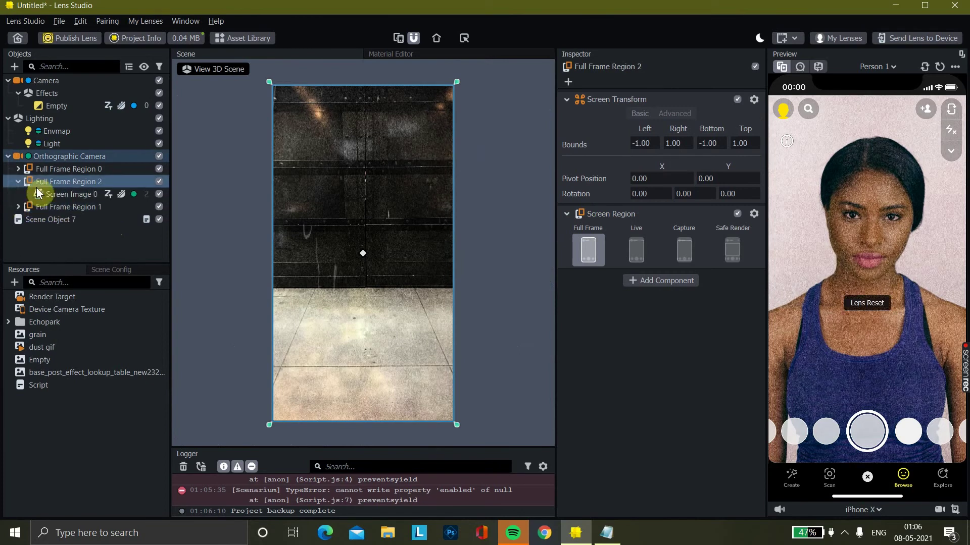
{"action": "left_click", "coordinate": [41, 192]}
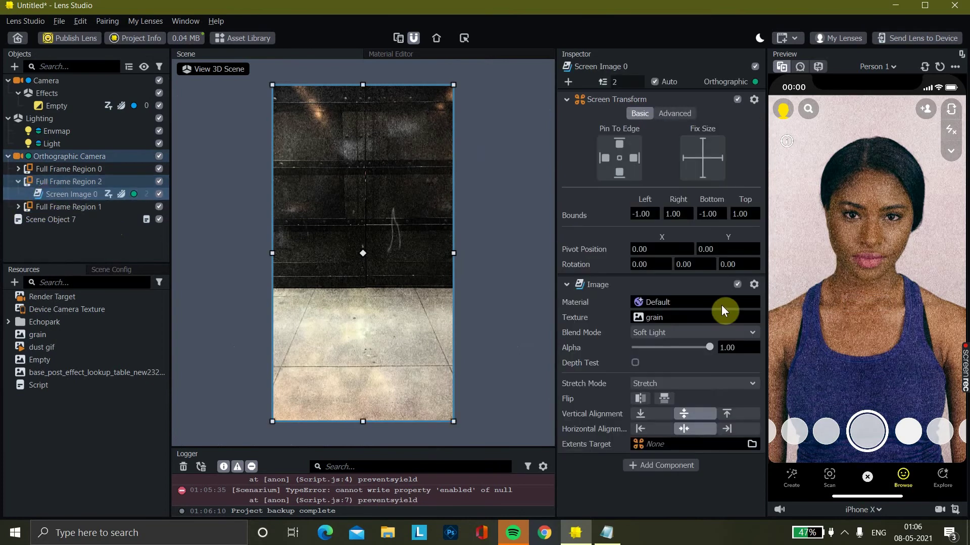
{"action": "left_click", "coordinate": [677, 319]}
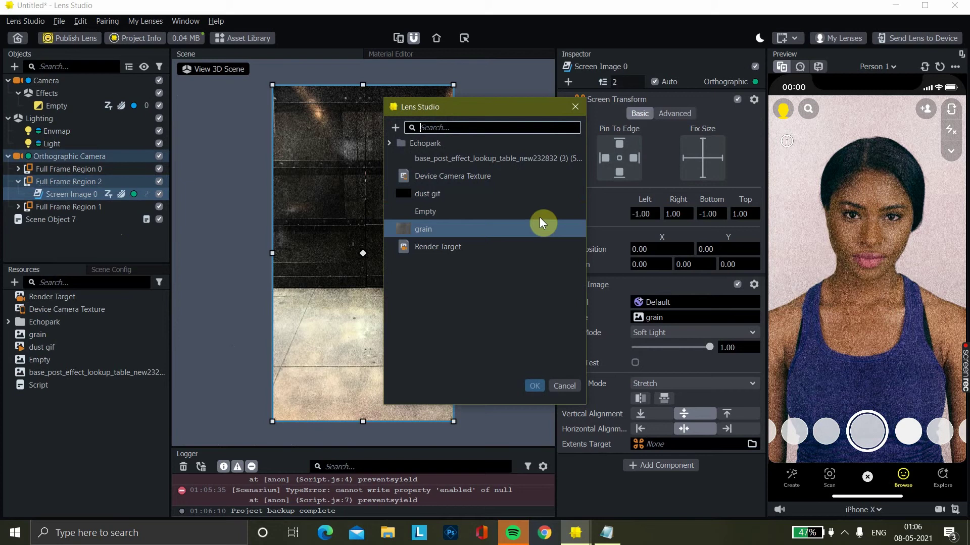
{"action": "left_click", "coordinate": [411, 126]}
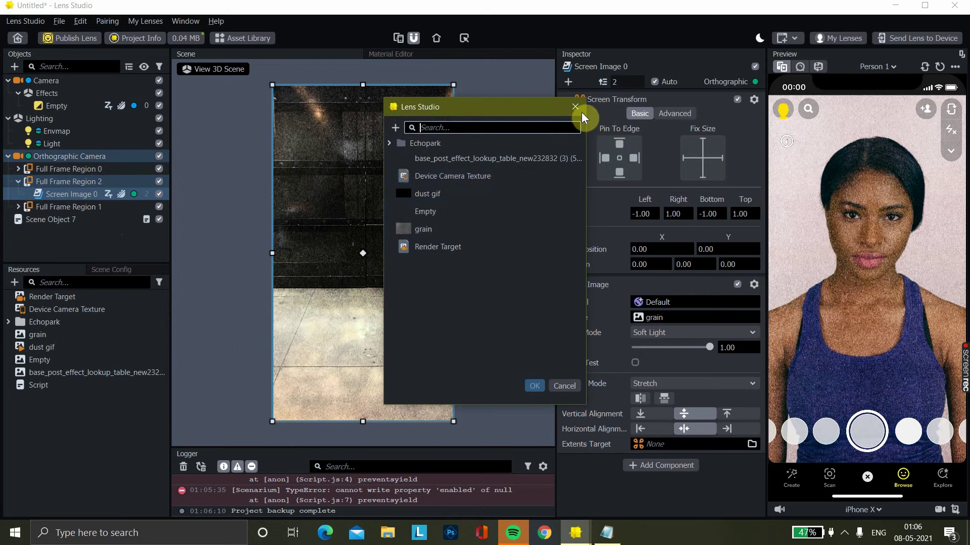
{"action": "left_click", "coordinate": [576, 108]}
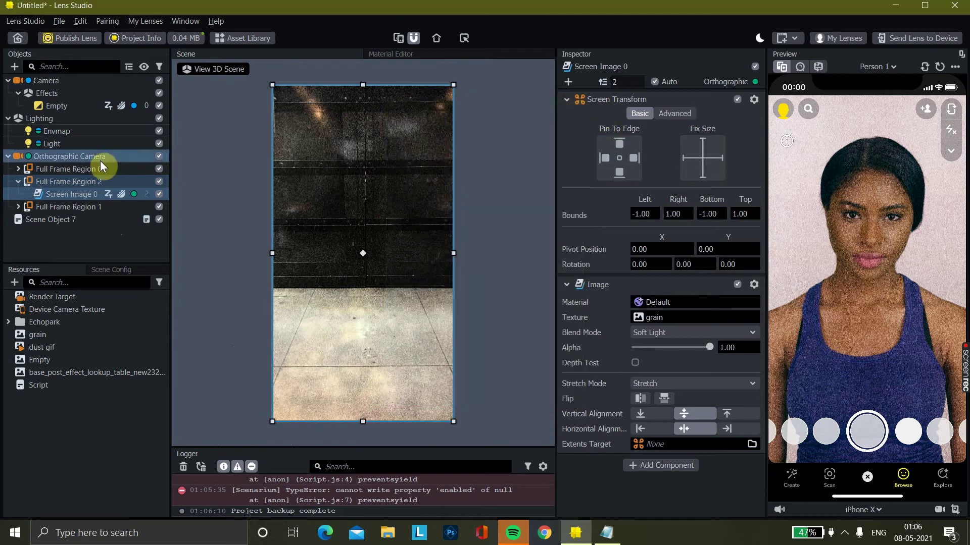
{"action": "right_click", "coordinate": [82, 182]}
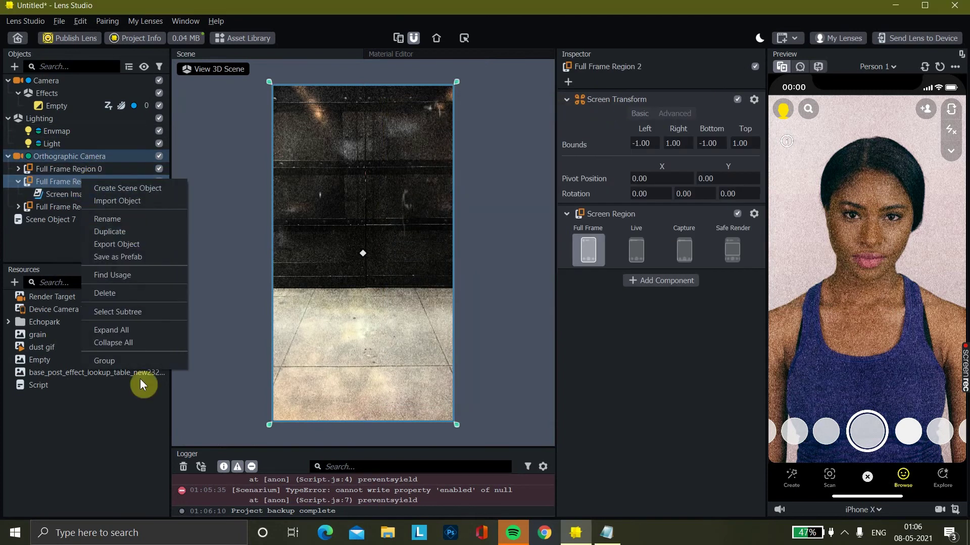
{"action": "left_click", "coordinate": [113, 297]}
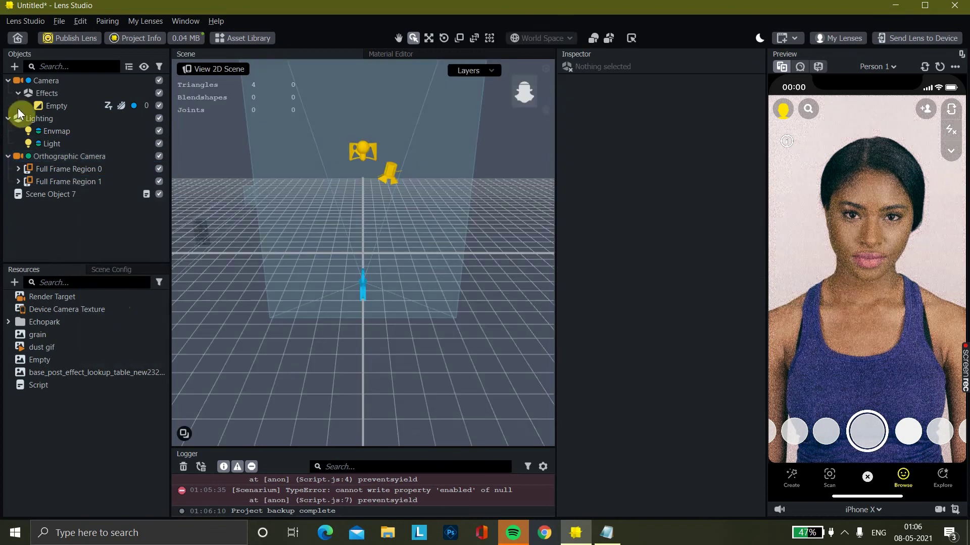
Step: Add a new Screen Image under the Orthographic Camera and set its alpha to 0.00
{"action": "left_click", "coordinate": [14, 67]}
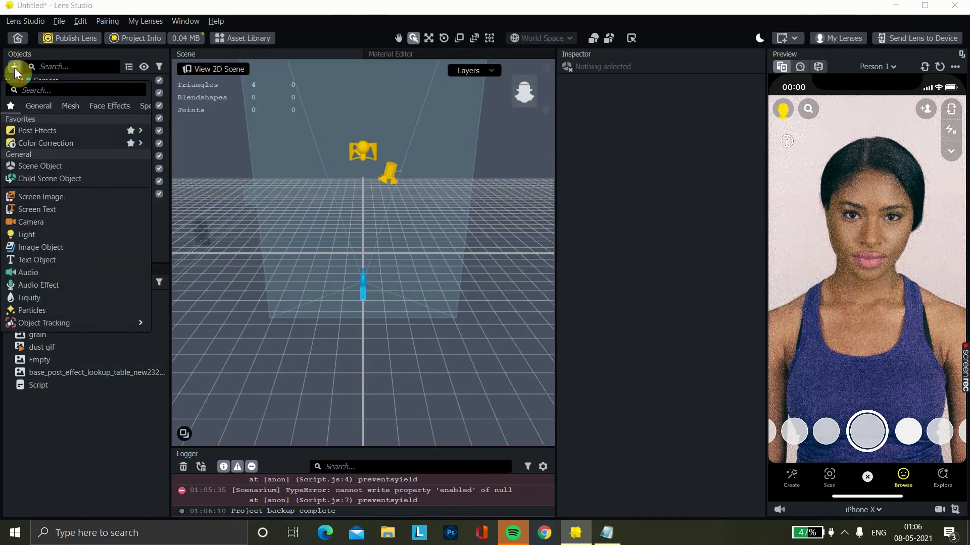
{"action": "left_click", "coordinate": [76, 197]}
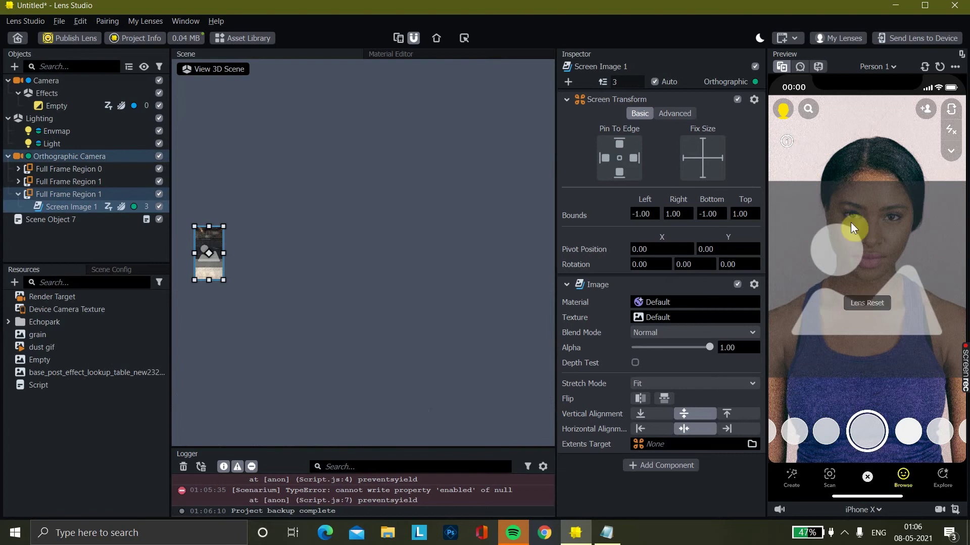
{"action": "left_click", "coordinate": [86, 157]}
{"action": "left_click", "coordinate": [78, 206]}
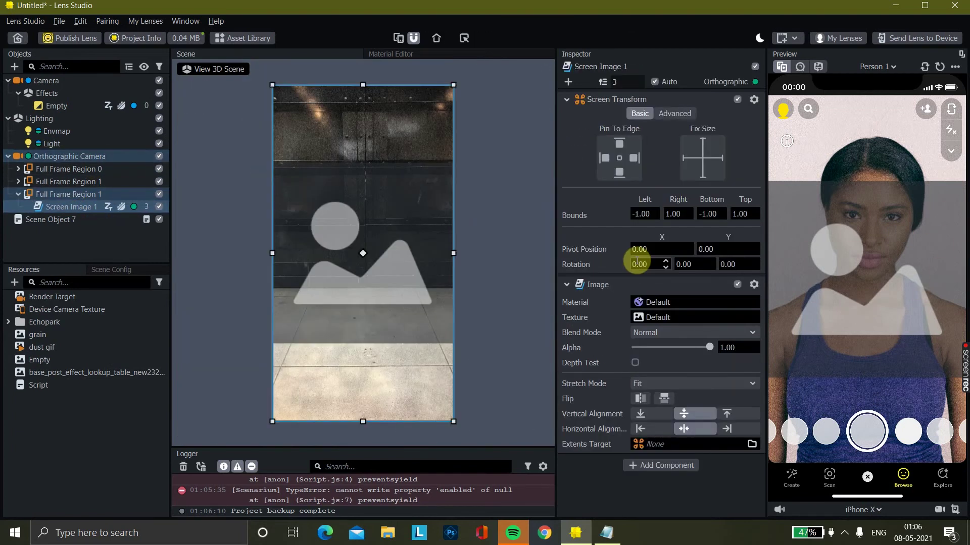
{"action": "left_click_drag", "start_coordinate": [709, 349], "coordinate": [625, 348]}
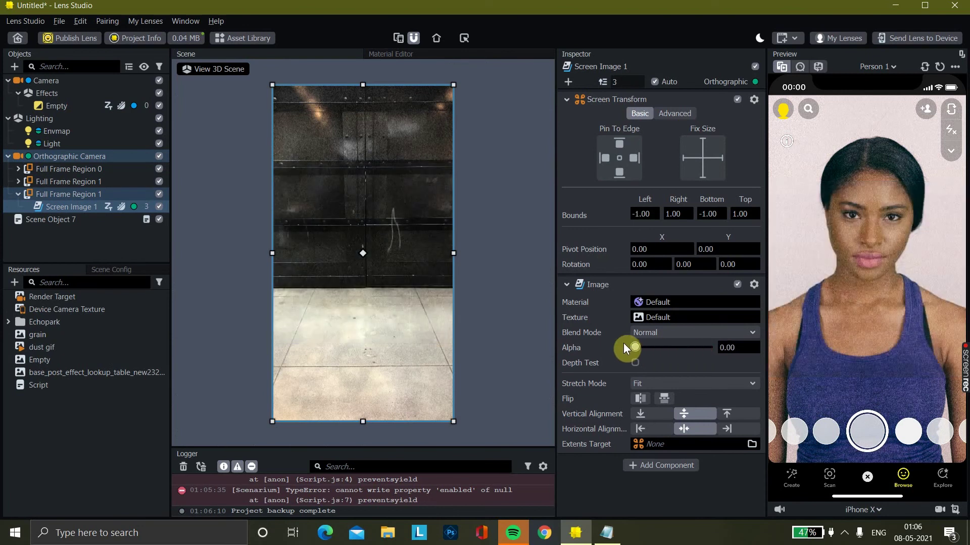
Step: Add a third entry to Scene Object 7's Obj values and assign Screen Image 1 to Value 2
{"action": "left_click", "coordinate": [64, 220]}
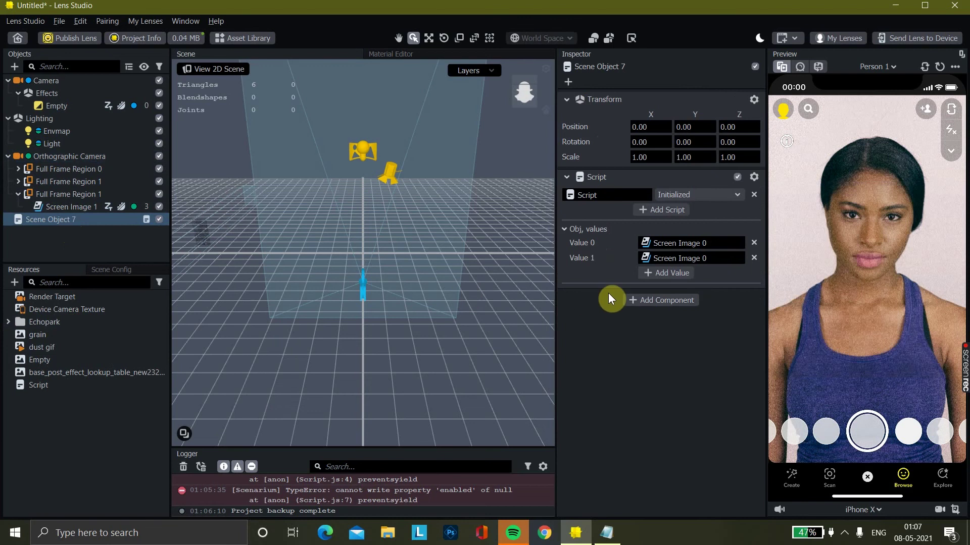
{"action": "left_click", "coordinate": [676, 274]}
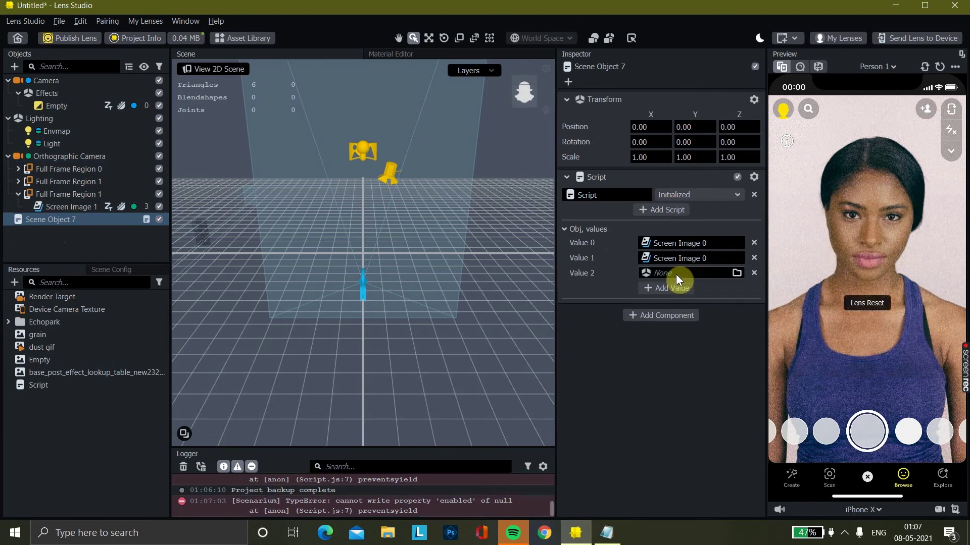
{"action": "left_click", "coordinate": [682, 275]}
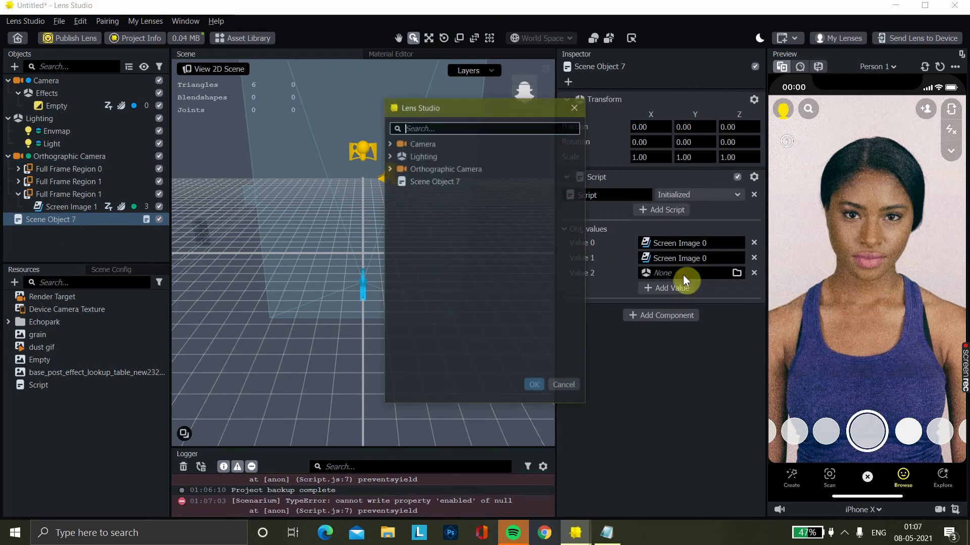
{"action": "left_click", "coordinate": [474, 178]}
{"action": "type", "text": "s"}
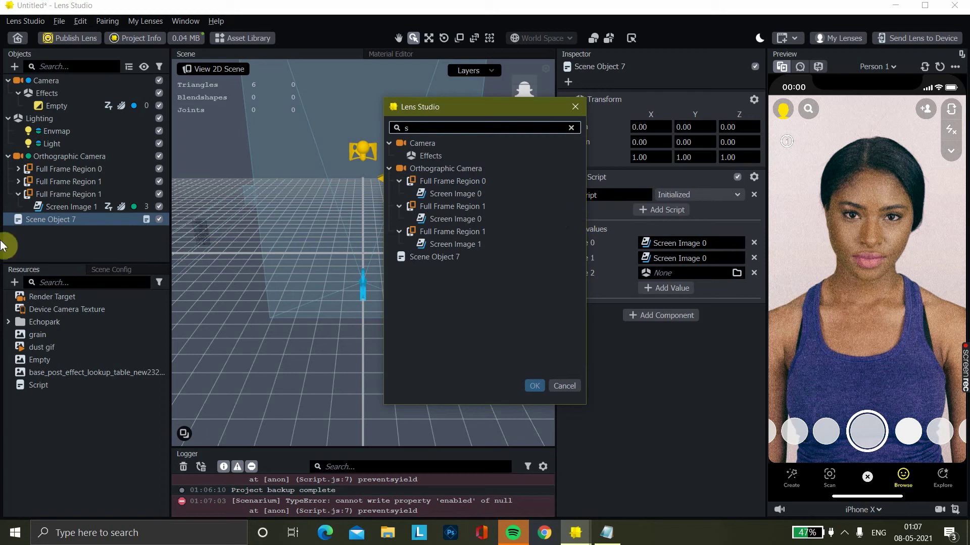
{"action": "left_click", "coordinate": [437, 247]}
{"action": "left_click", "coordinate": [534, 384]}
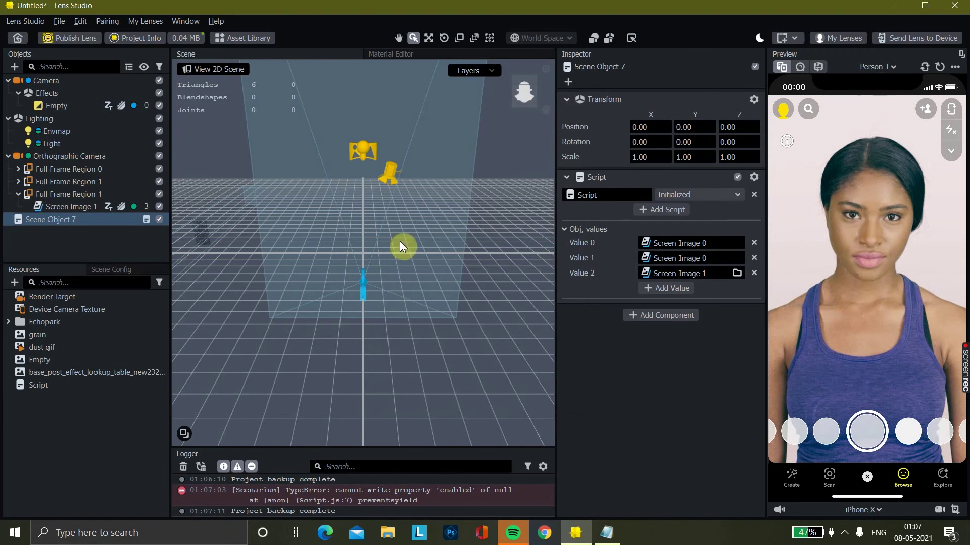
Step: Preview the lens on the 31c3c00a7782fa94afae54... image from My Files and test the tap switching on it
{"action": "left_click", "coordinate": [866, 63]}
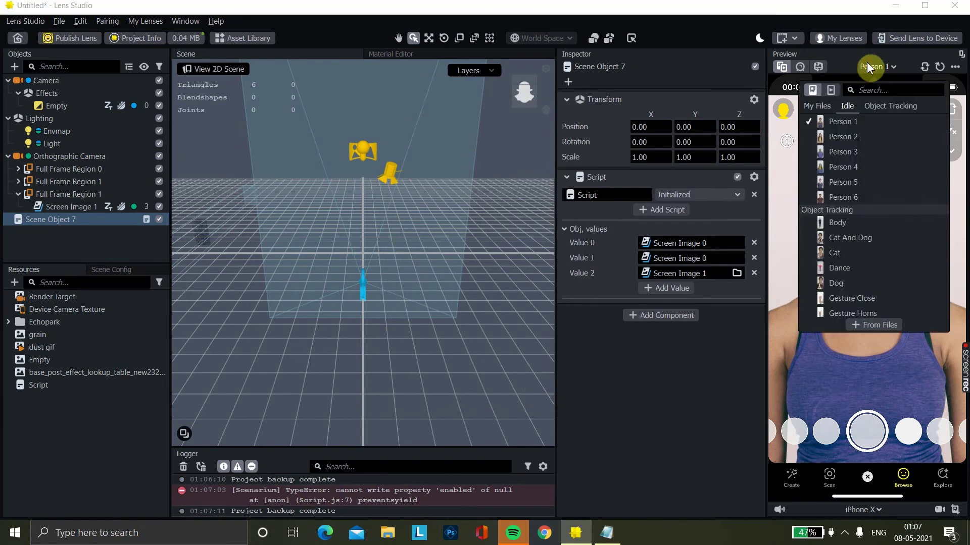
{"action": "left_click", "coordinate": [808, 108]}
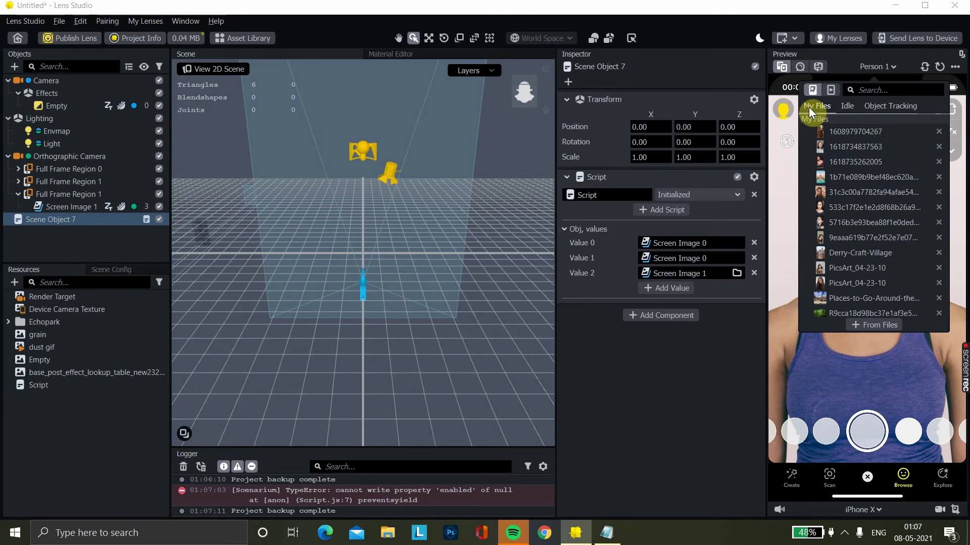
{"action": "left_click", "coordinate": [860, 194]}
{"action": "left_click", "coordinate": [878, 353]}
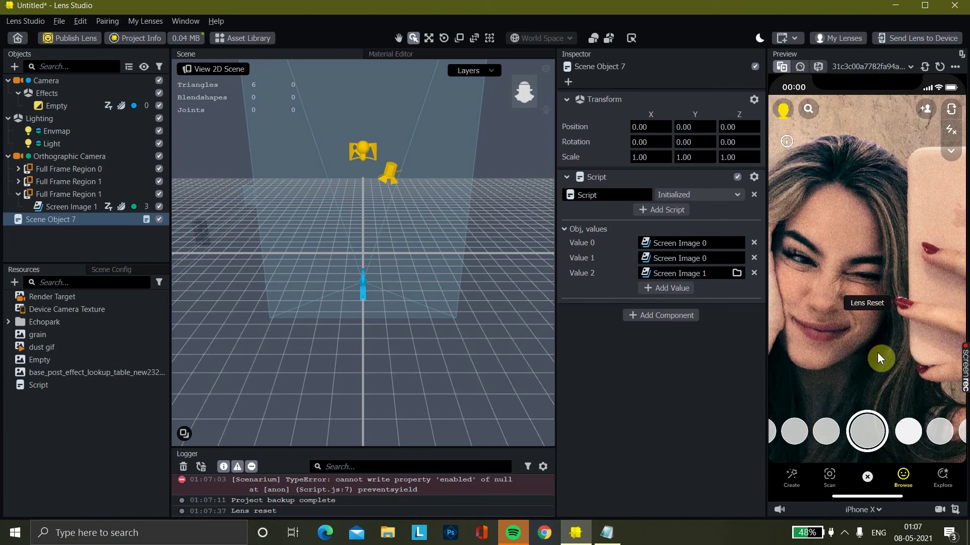
Step: Preview the lens on the first PicsArt_04-23-10 image and tap through the effects
{"action": "left_click", "coordinate": [867, 66]}
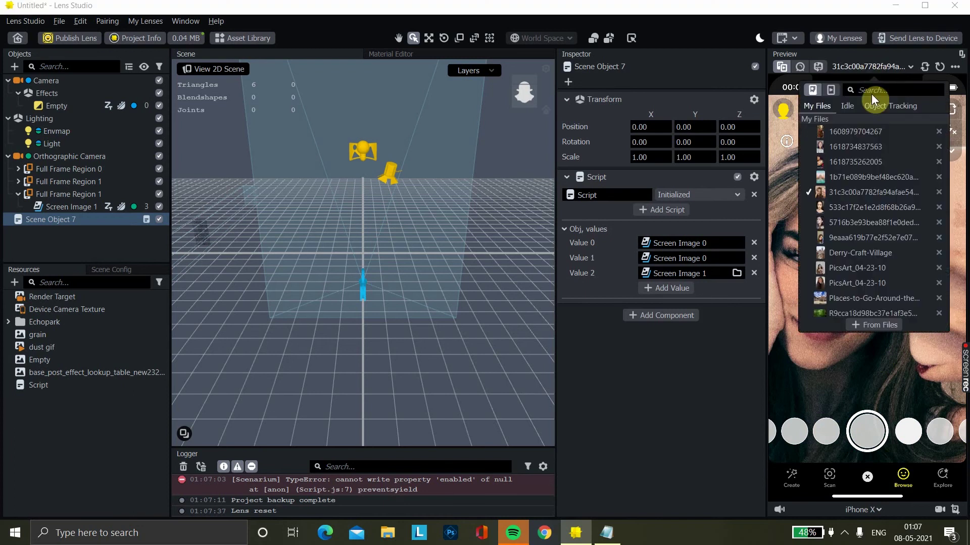
{"action": "left_click", "coordinate": [844, 268]}
{"action": "left_click", "coordinate": [871, 372]}
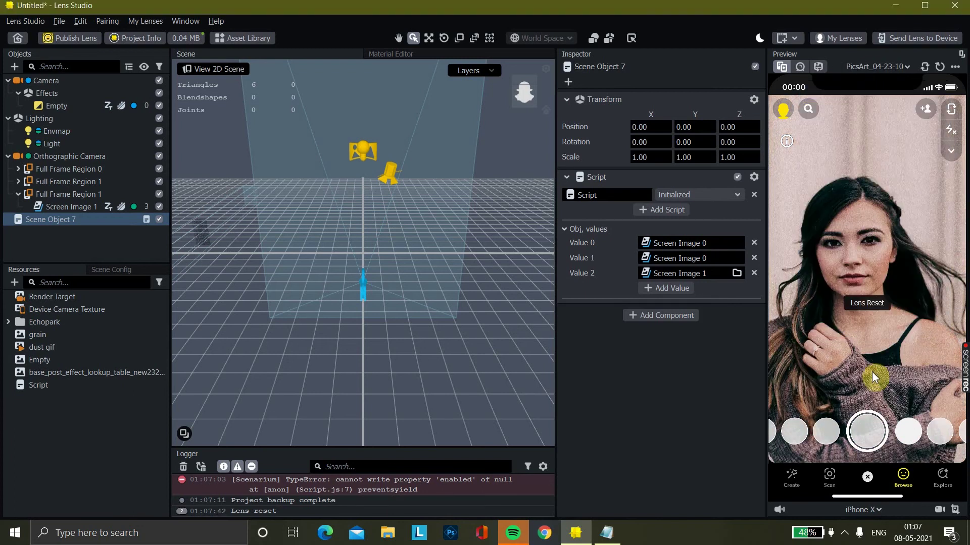
{"action": "left_click", "coordinate": [895, 298]}
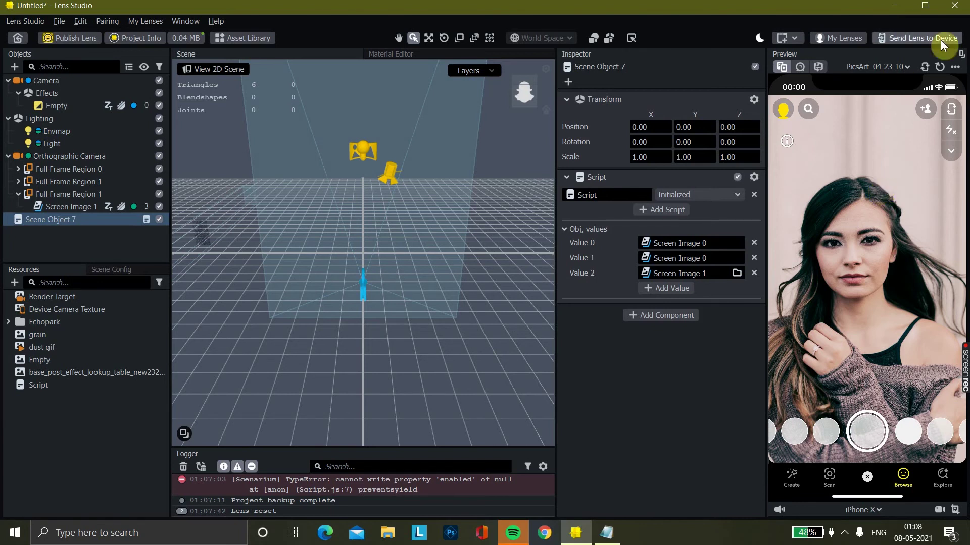
Step: Switch the lens preview to the Idle clip Person 1
{"action": "left_click", "coordinate": [887, 72]}
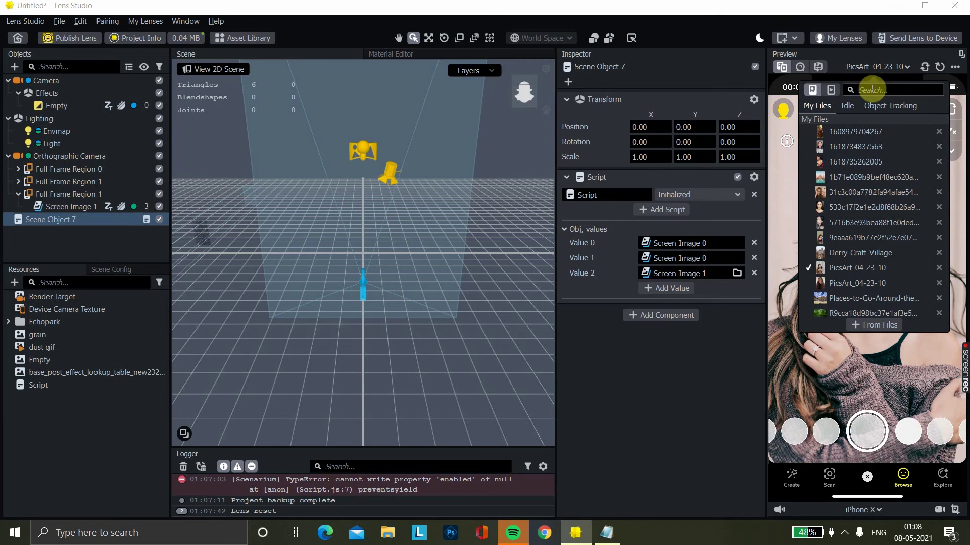
{"action": "left_click", "coordinate": [846, 108]}
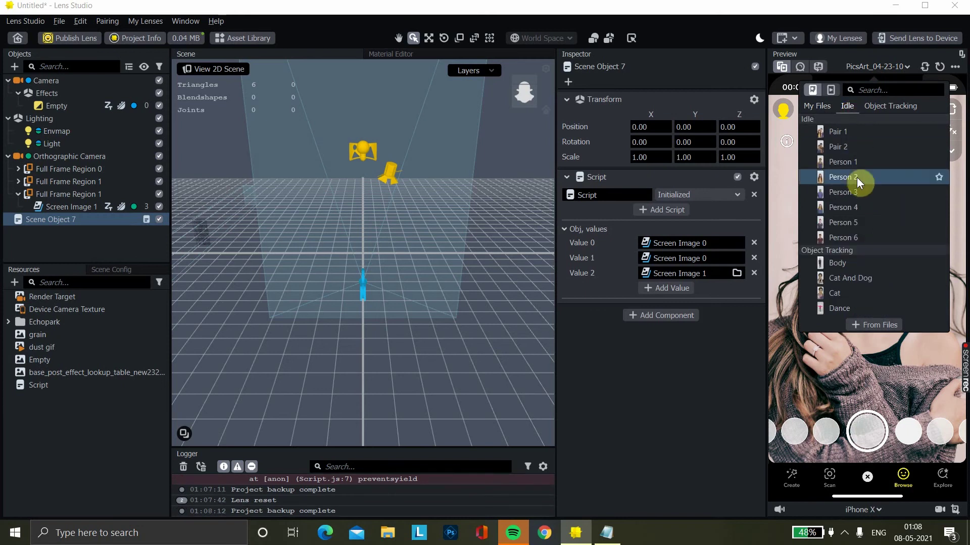
{"action": "left_click", "coordinate": [850, 158]}
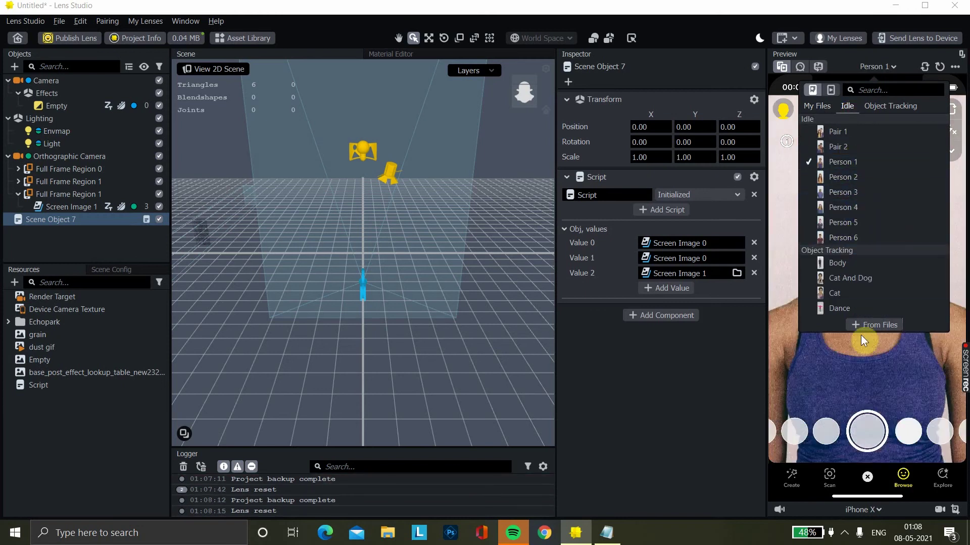
{"action": "left_click", "coordinate": [876, 372]}
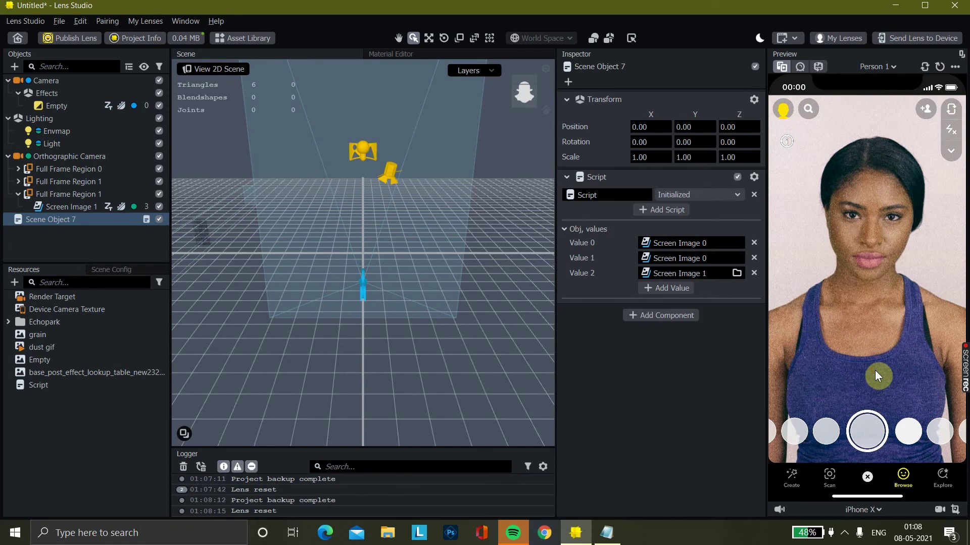
{"action": "left_click", "coordinate": [887, 65]}
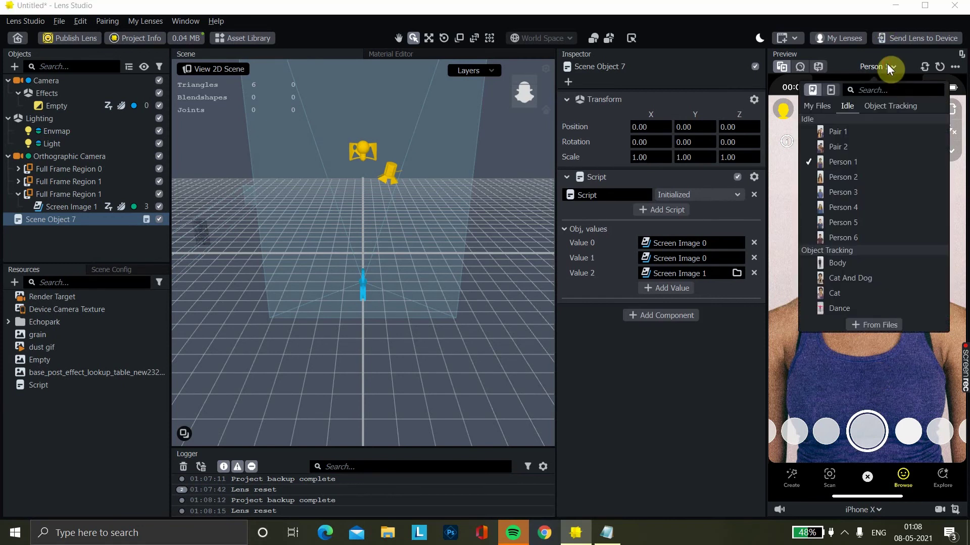
{"action": "left_click", "coordinate": [916, 389]}
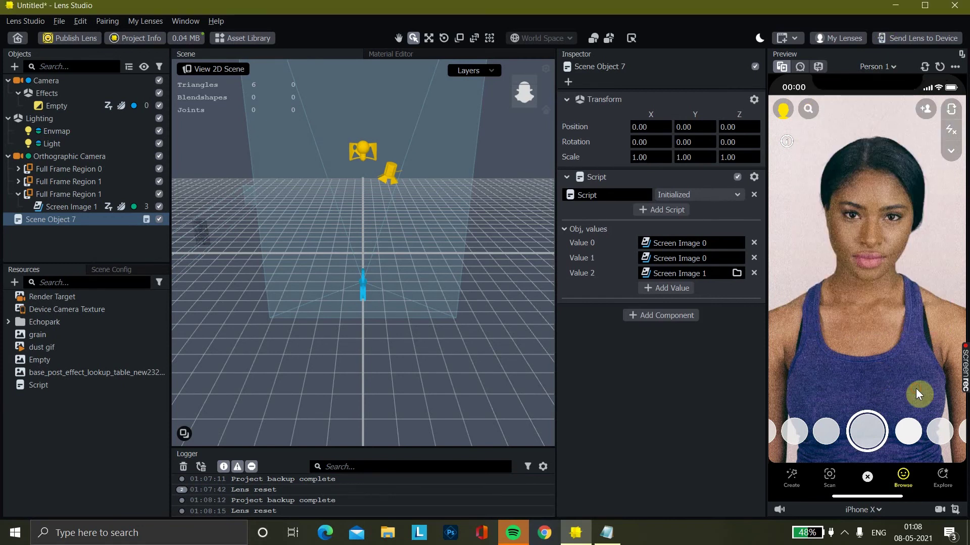
Step: Import the Taj Mahal JPG from Downloads as a preview source and preview the lens on it
{"action": "left_click", "coordinate": [887, 66]}
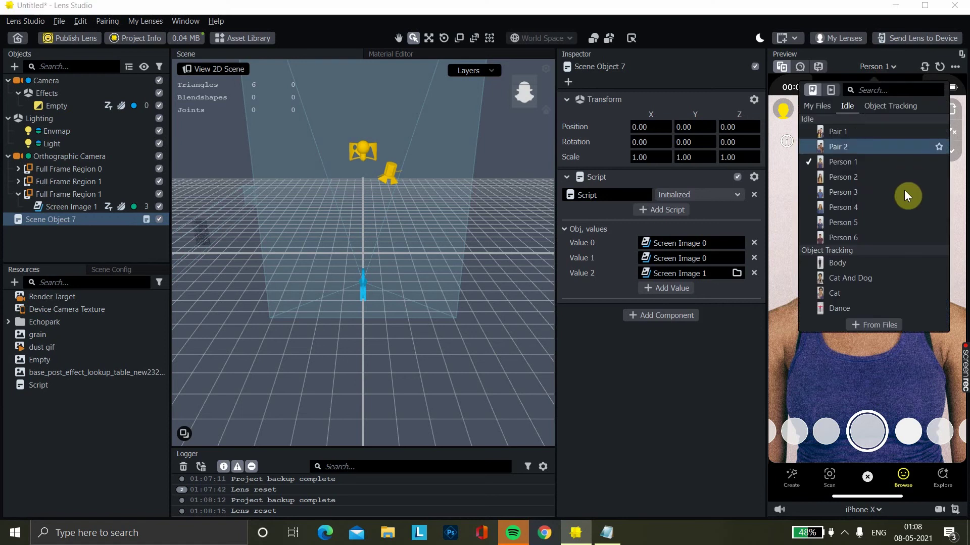
{"action": "left_click", "coordinate": [823, 105]}
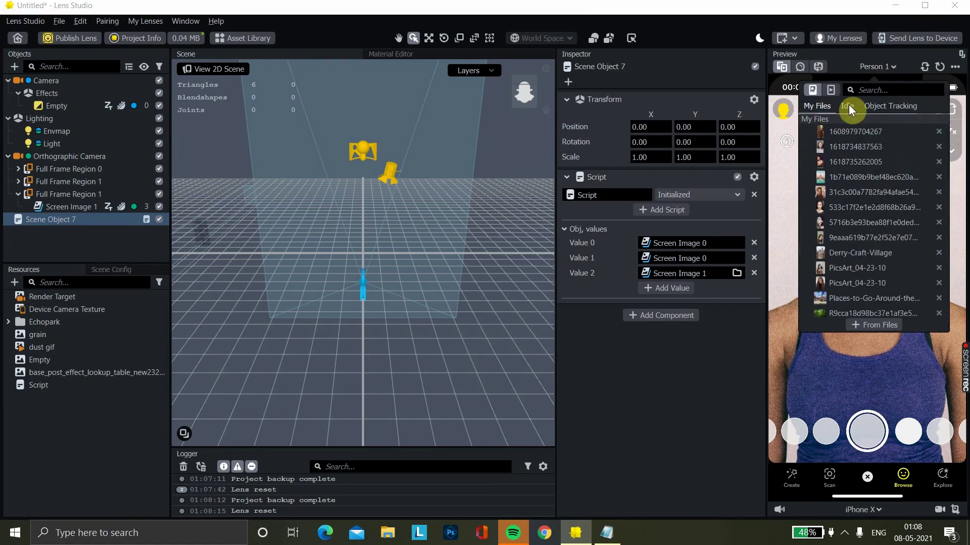
{"action": "left_click", "coordinate": [849, 105]}
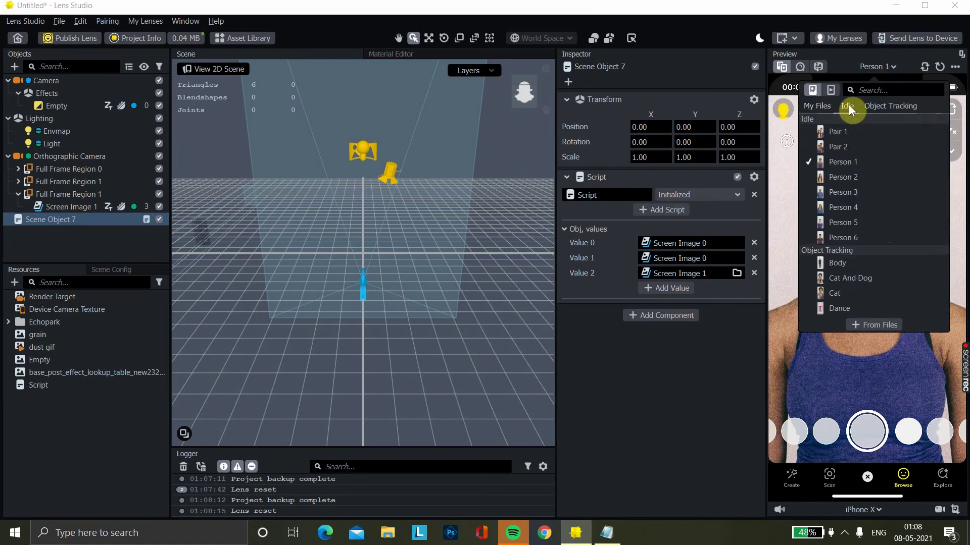
{"action": "left_click", "coordinate": [884, 326]}
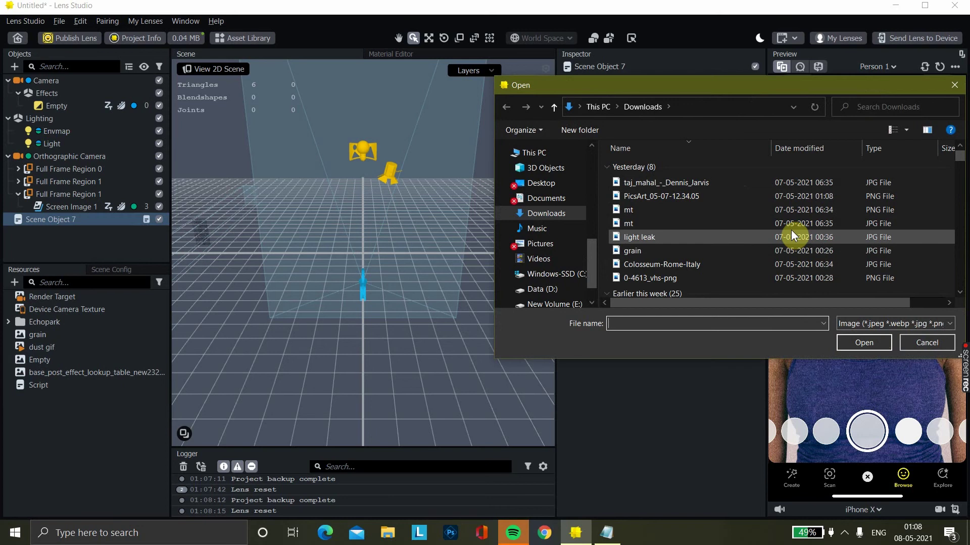
{"action": "left_click", "coordinate": [774, 182]}
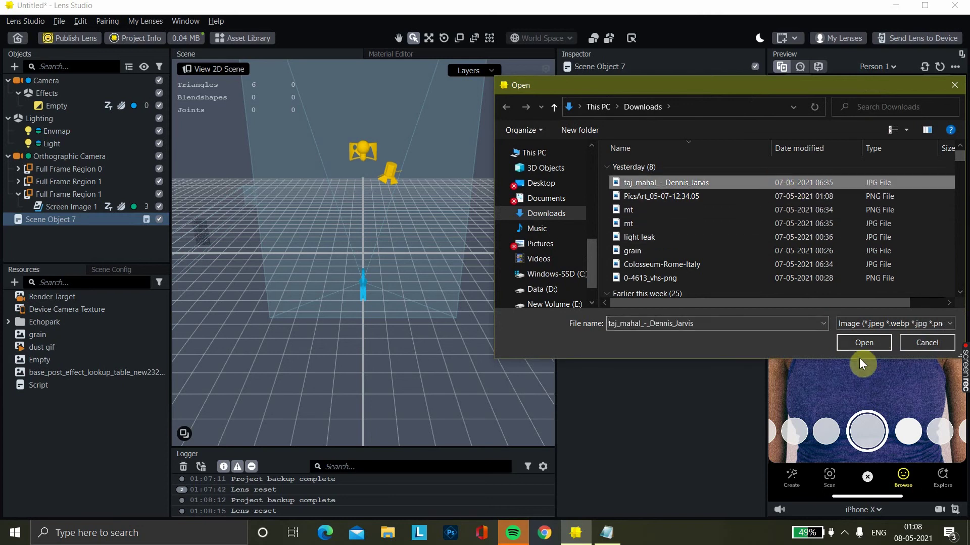
{"action": "left_click", "coordinate": [852, 344]}
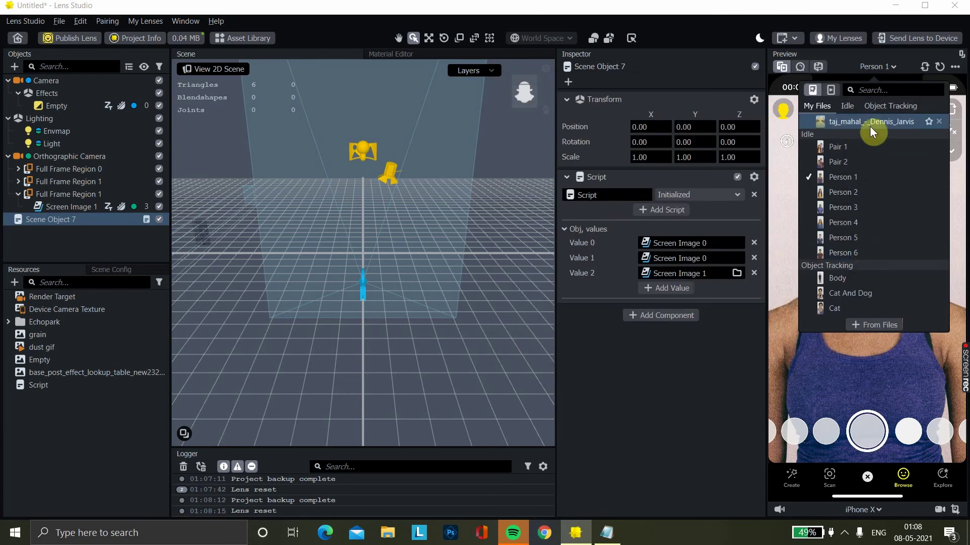
{"action": "left_click", "coordinate": [837, 124]}
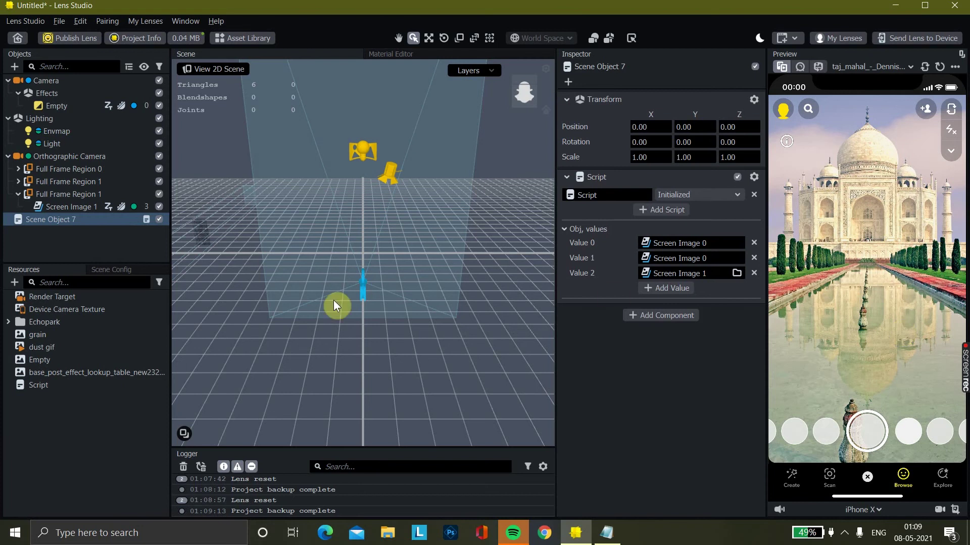
Step: Leave the current lens for the home screen and save the project in Downloads as dgt
{"action": "left_click", "coordinate": [76, 218]}
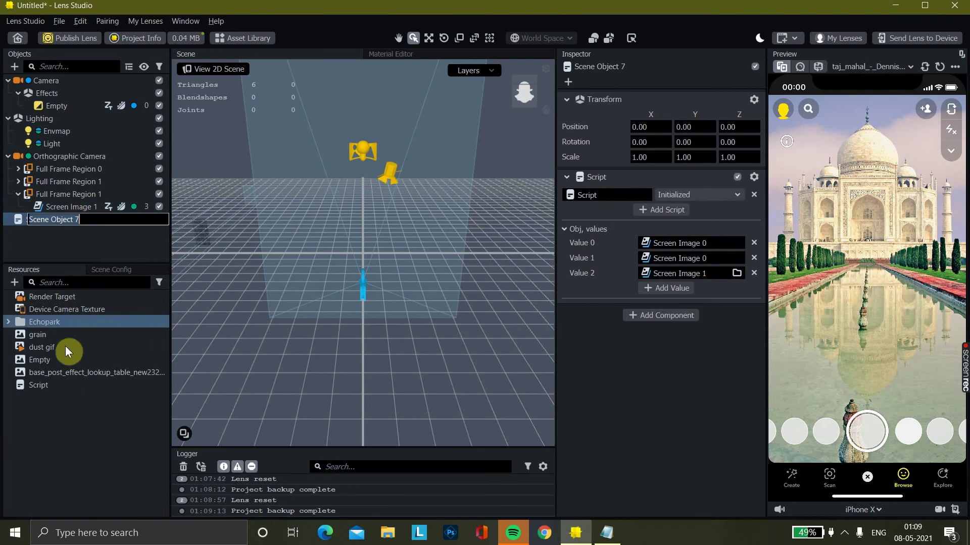
{"action": "left_click", "coordinate": [42, 386]}
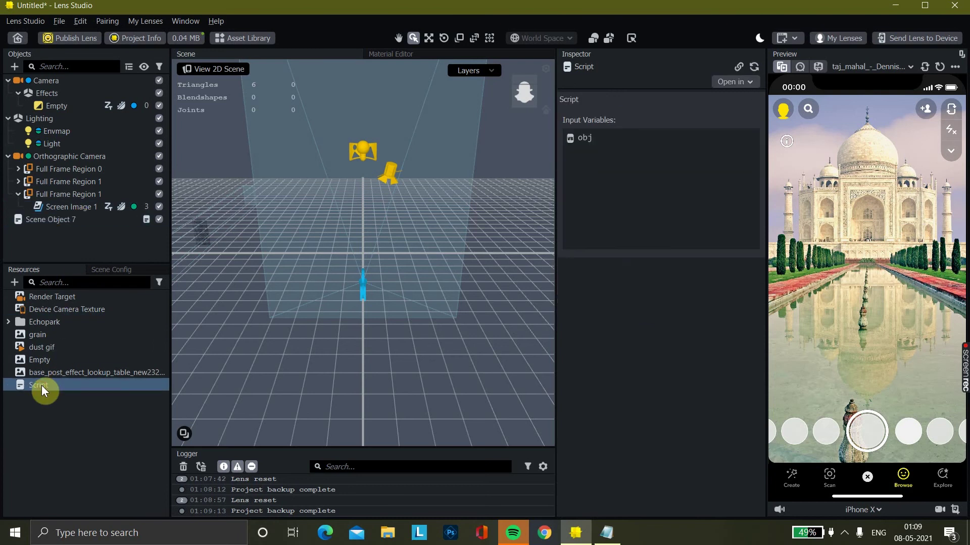
{"action": "left_click", "coordinate": [18, 40]}
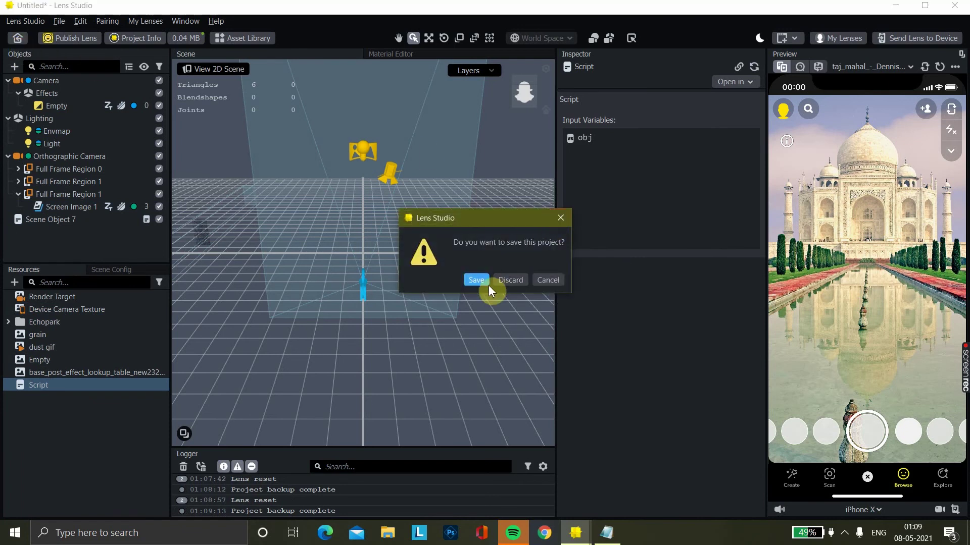
{"action": "left_click", "coordinate": [478, 280]}
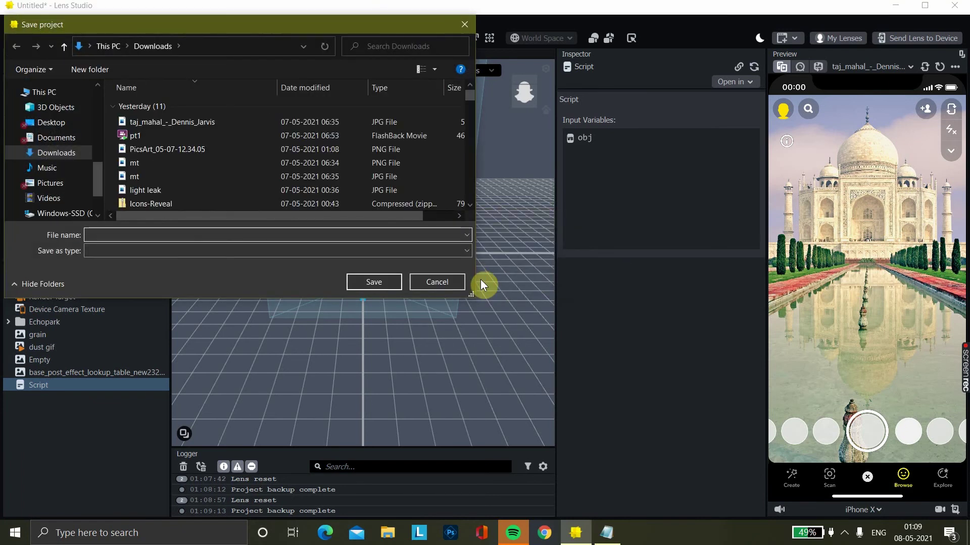
{"action": "type", "text": "dgt"}
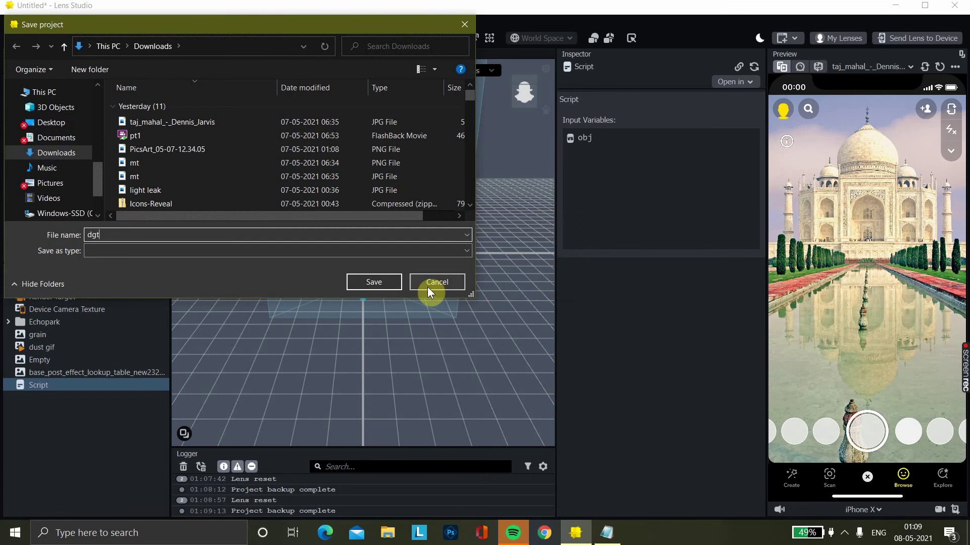
{"action": "left_click", "coordinate": [389, 279]}
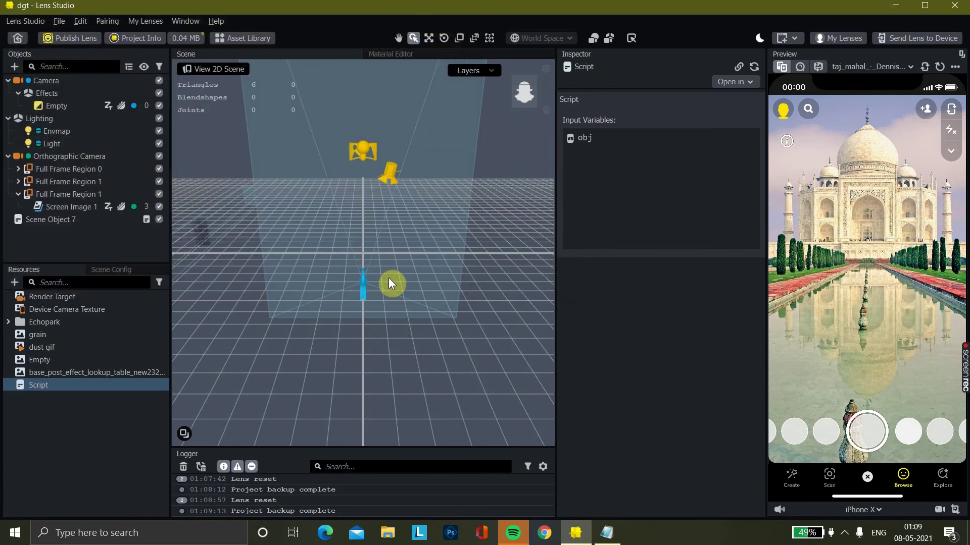
Step: Create a new project from the home screen and add a Screen Image to the scene
{"action": "left_click", "coordinate": [19, 37]}
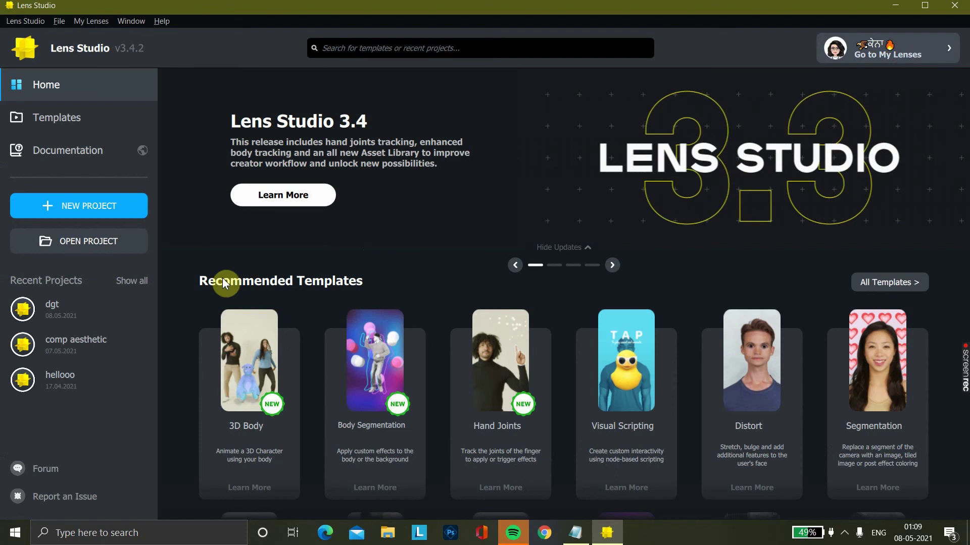
{"action": "left_click", "coordinate": [88, 206]}
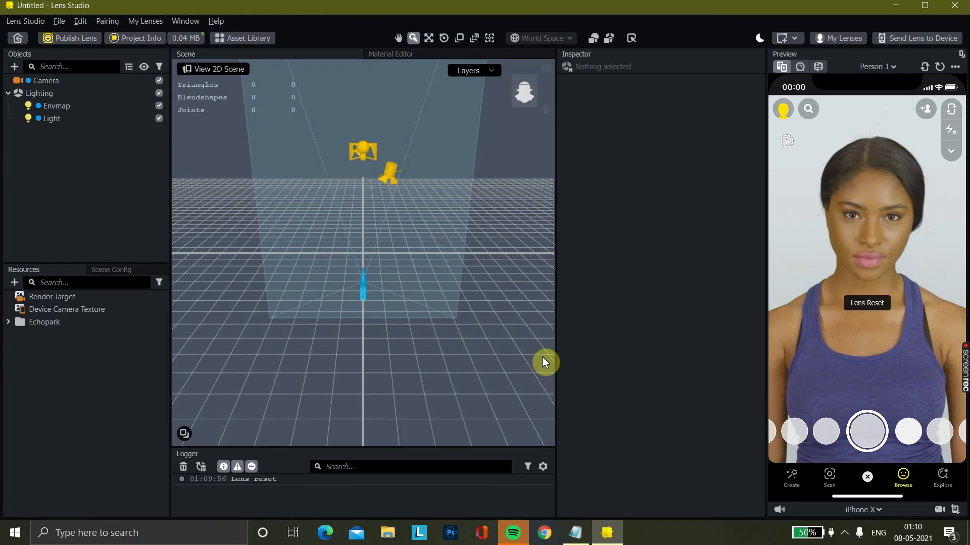
{"action": "left_click", "coordinate": [20, 72]}
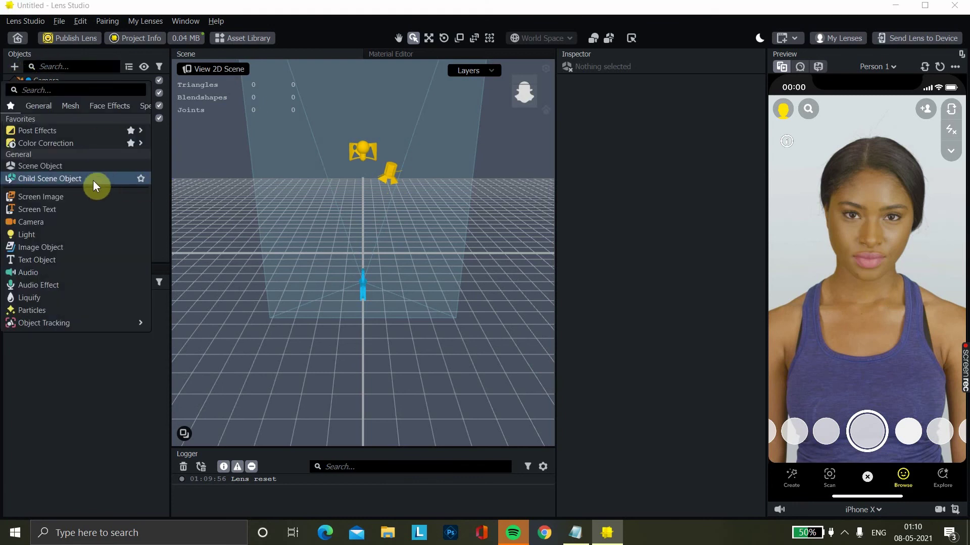
{"action": "left_click", "coordinate": [69, 196]}
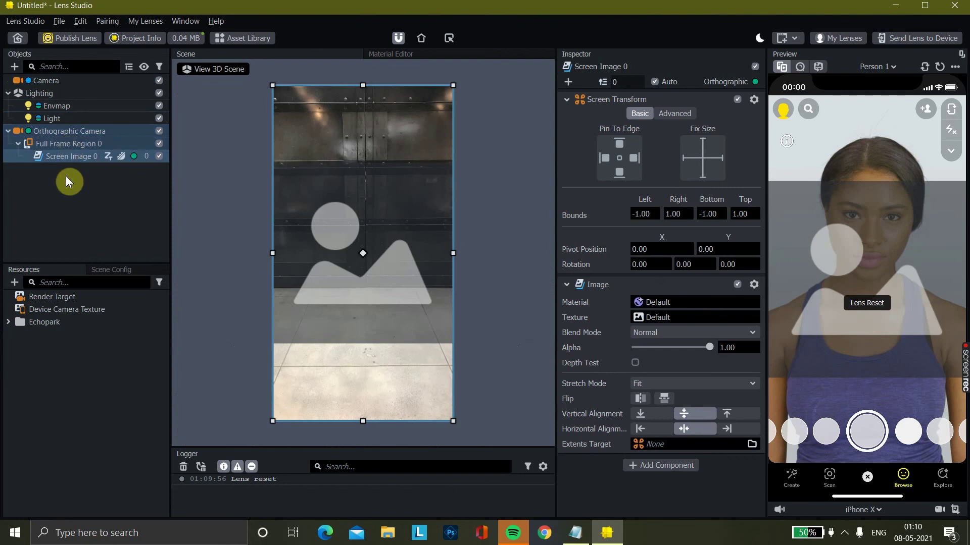
{"action": "left_click", "coordinate": [69, 182]}
Step: Duplicate Full Frame Region 0 three times under the Orthographic Camera
{"action": "right_click", "coordinate": [57, 144]}
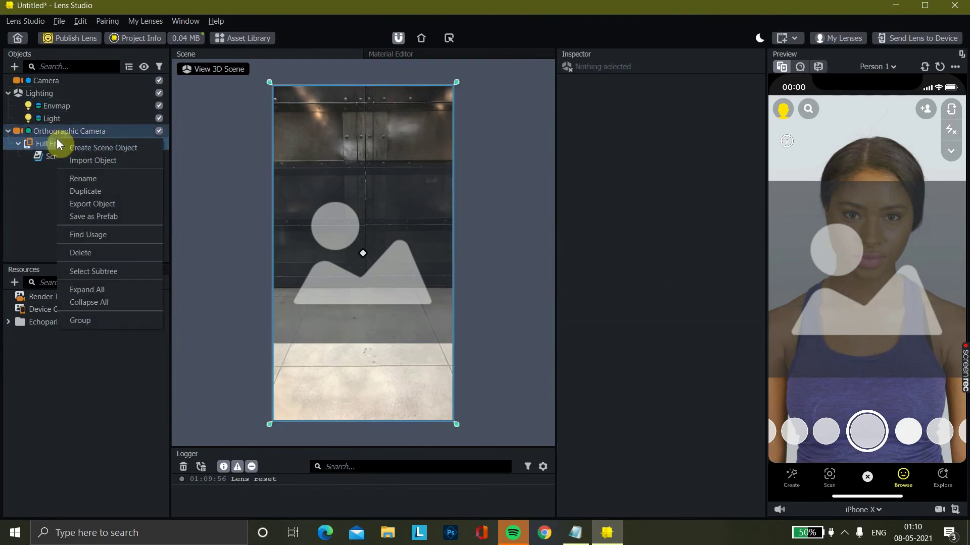
{"action": "left_click", "coordinate": [102, 192]}
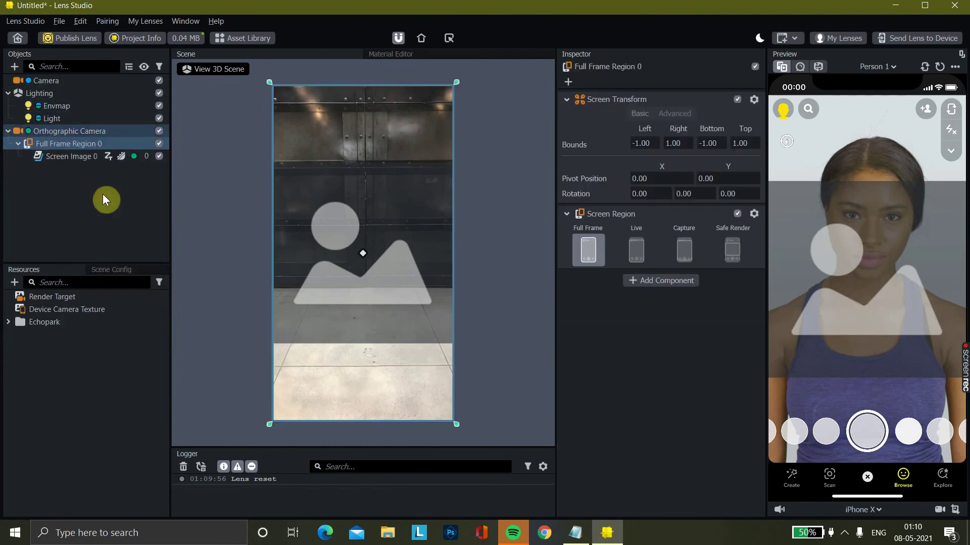
{"action": "right_click", "coordinate": [75, 144]}
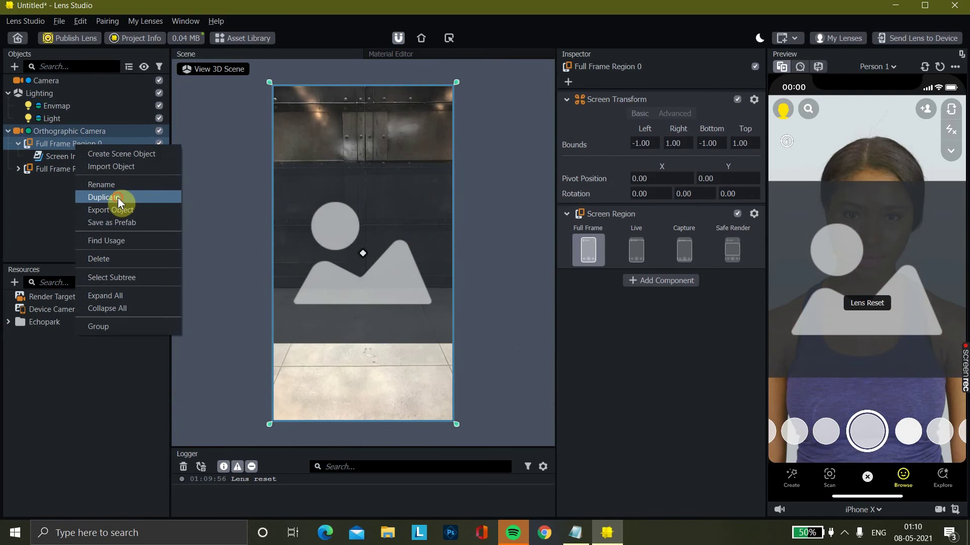
{"action": "left_click", "coordinate": [117, 198]}
{"action": "right_click", "coordinate": [67, 142]}
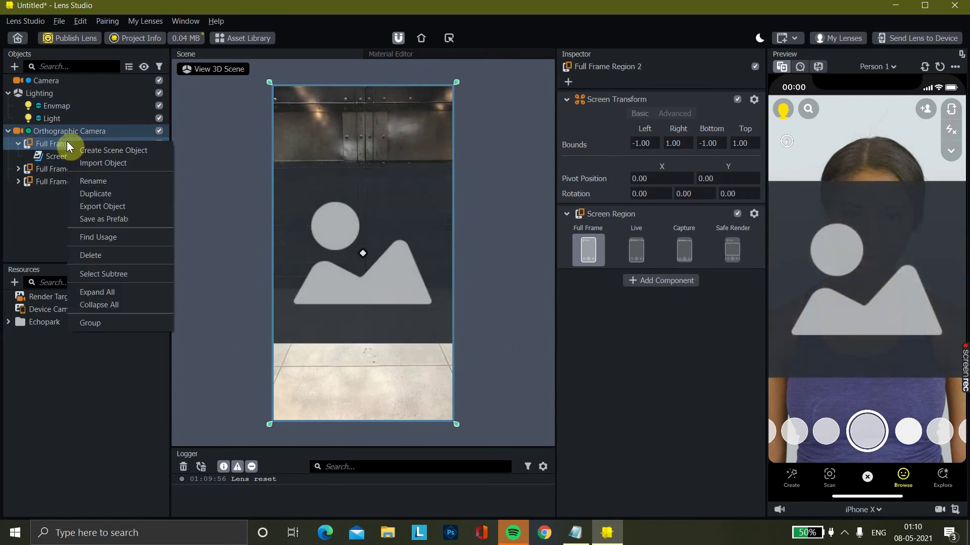
{"action": "left_click", "coordinate": [120, 199]}
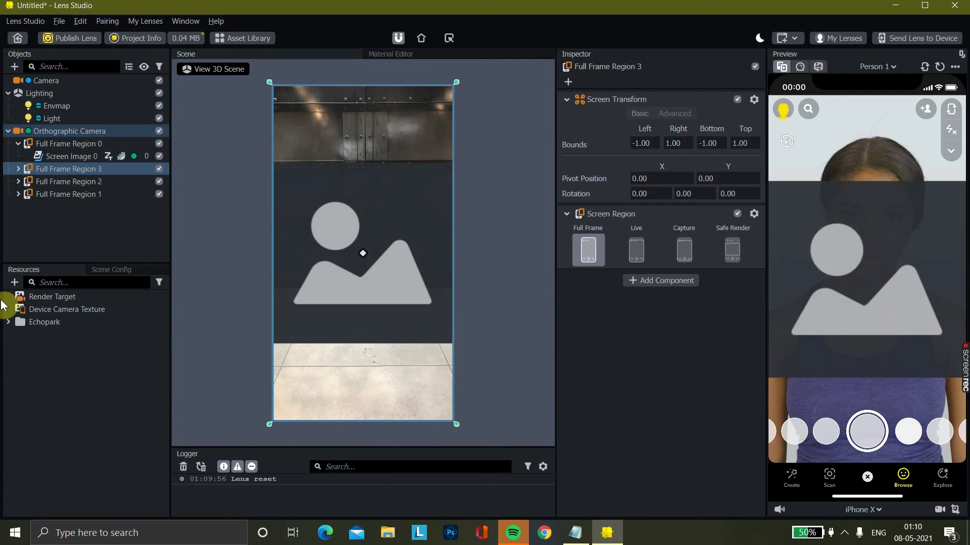
Step: Import the Taj Mahal JPG from Downloads into the project resources
{"action": "left_click", "coordinate": [14, 290]}
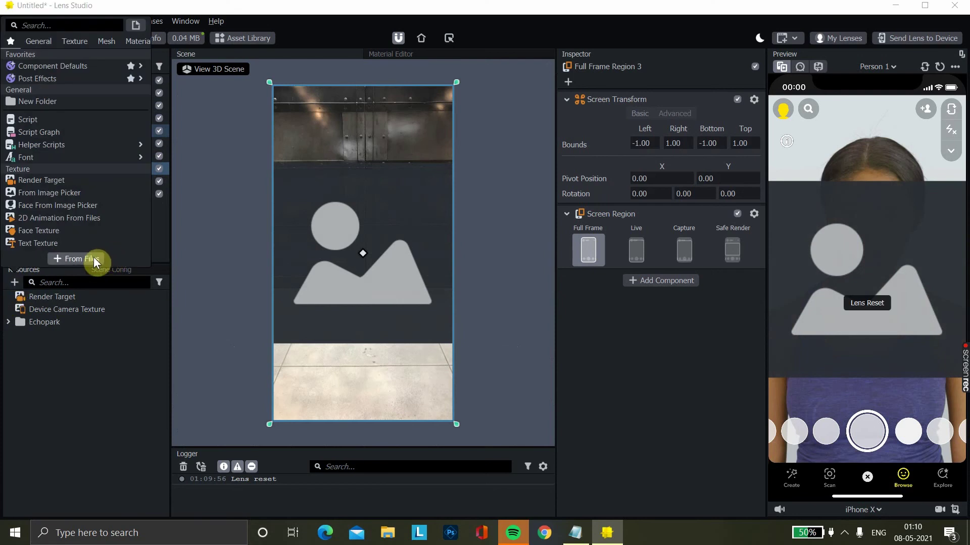
{"action": "left_click", "coordinate": [93, 258]}
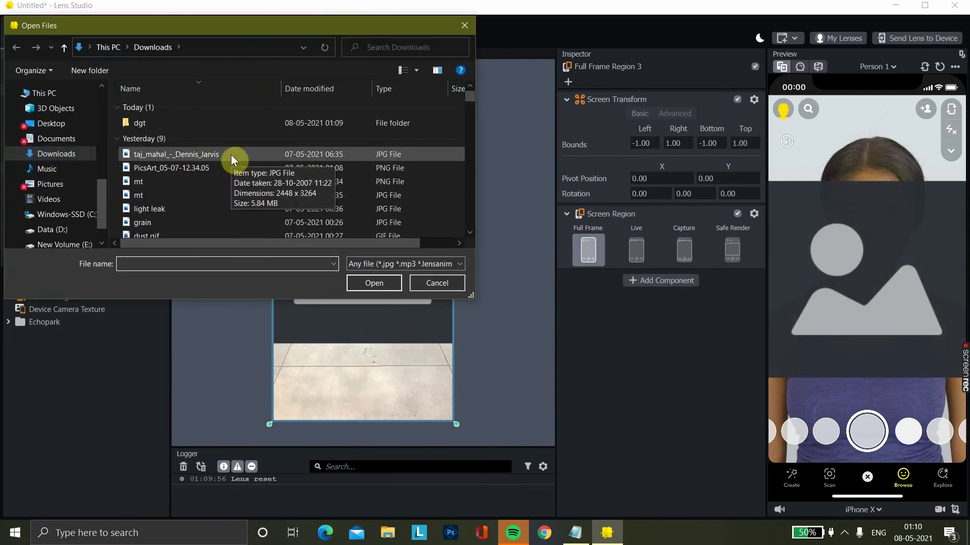
{"action": "left_click", "coordinate": [232, 155]}
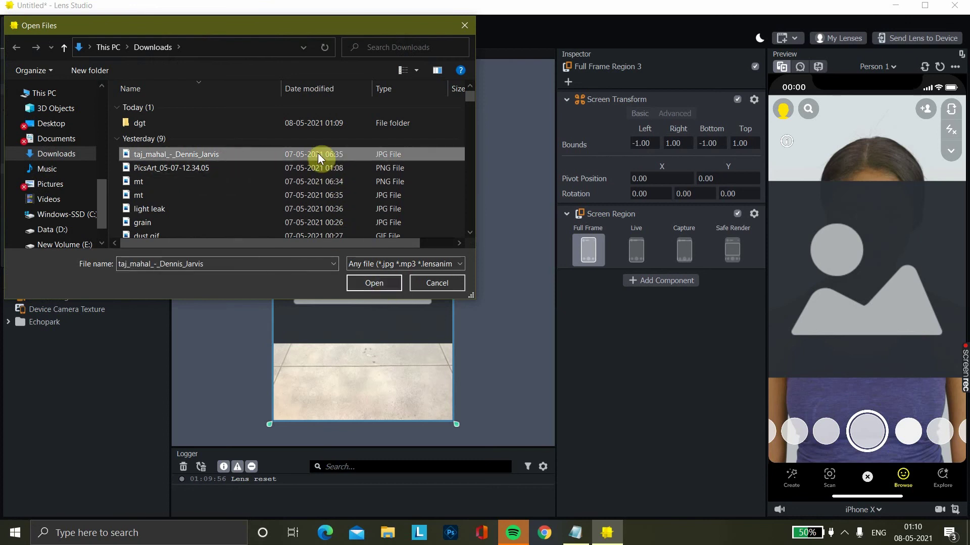
{"action": "left_click_drag", "start_coordinate": [320, 155], "coordinate": [111, 396]}
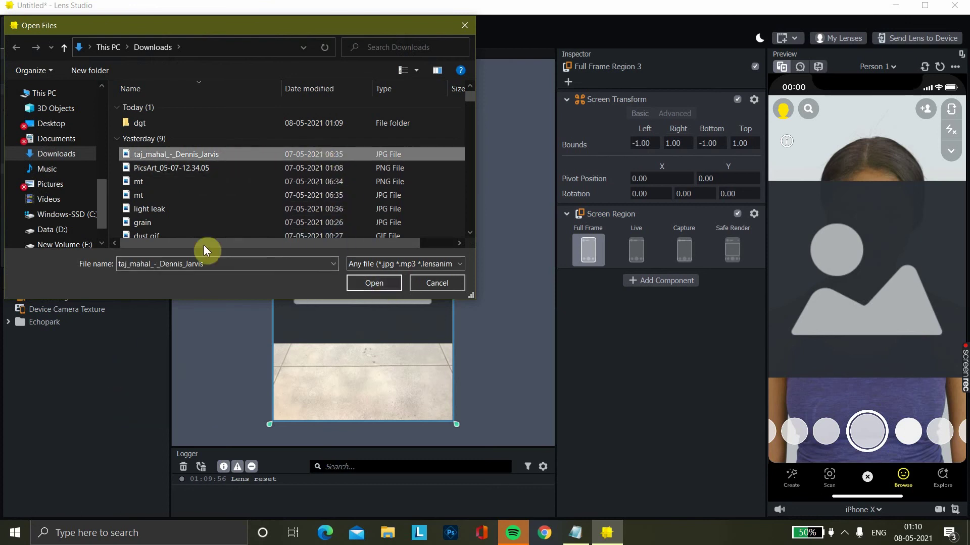
{"action": "left_click", "coordinate": [377, 286]}
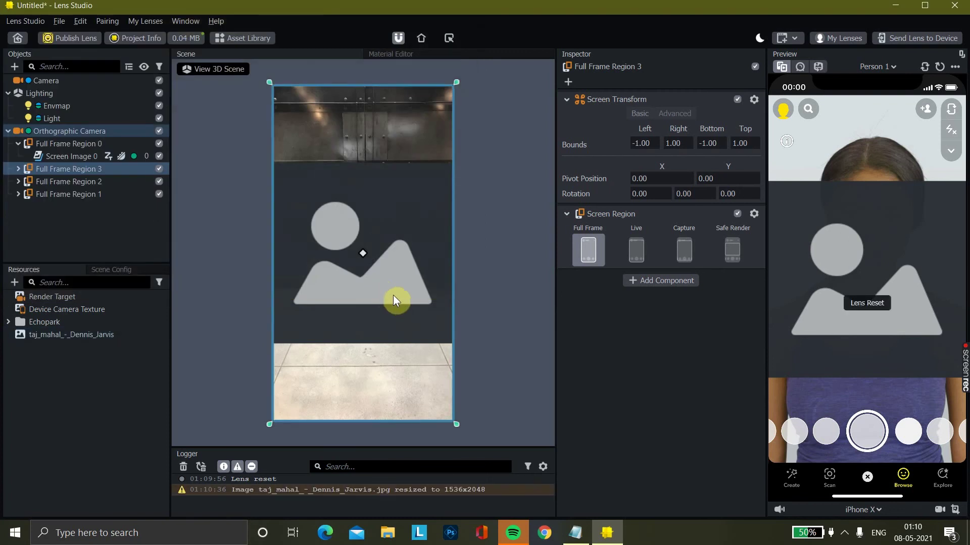
Step: Import the mt JPG file from Downloads into the project resources
{"action": "left_click", "coordinate": [13, 284]}
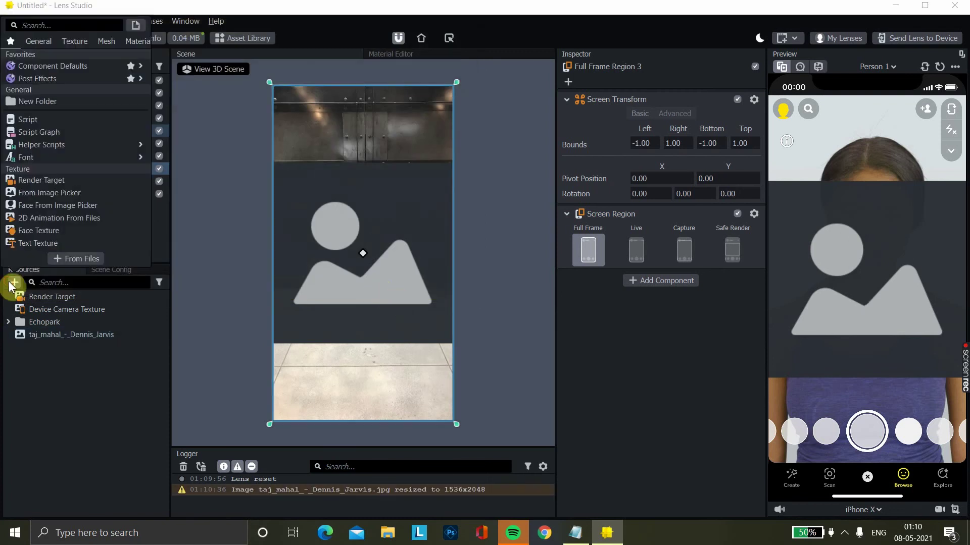
{"action": "left_click", "coordinate": [71, 257]}
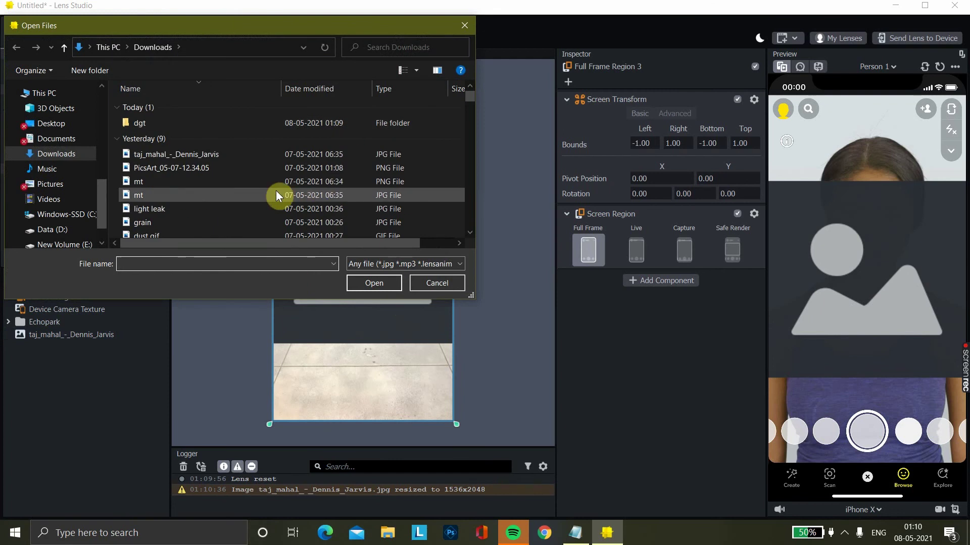
{"action": "left_click", "coordinate": [302, 195]}
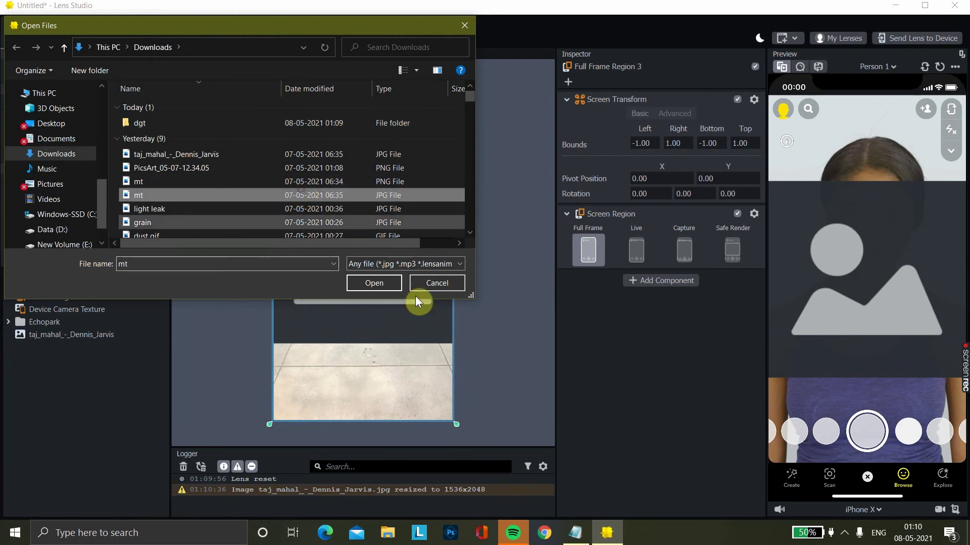
{"action": "left_click", "coordinate": [374, 284]}
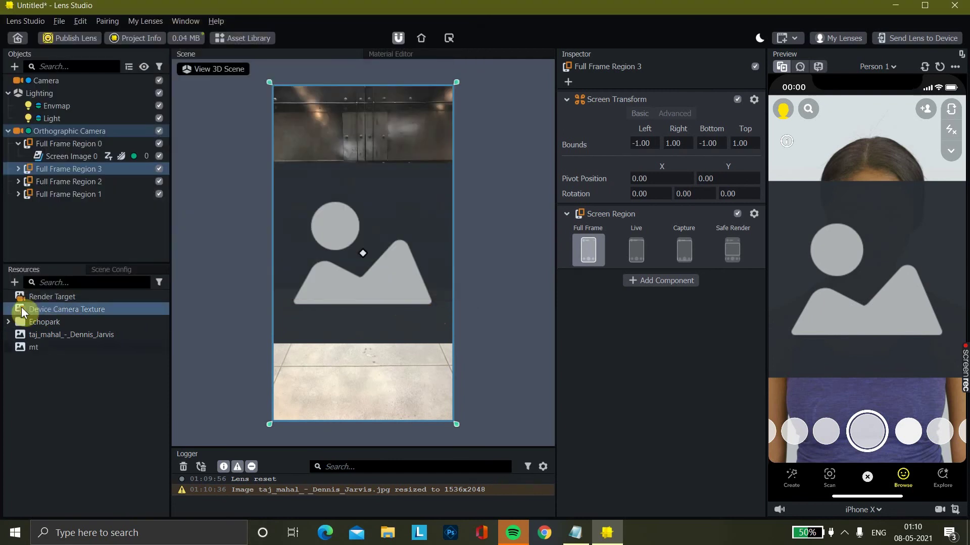
Step: Import the mt JPG file from Downloads into the project resources a second time
{"action": "left_click", "coordinate": [12, 282]}
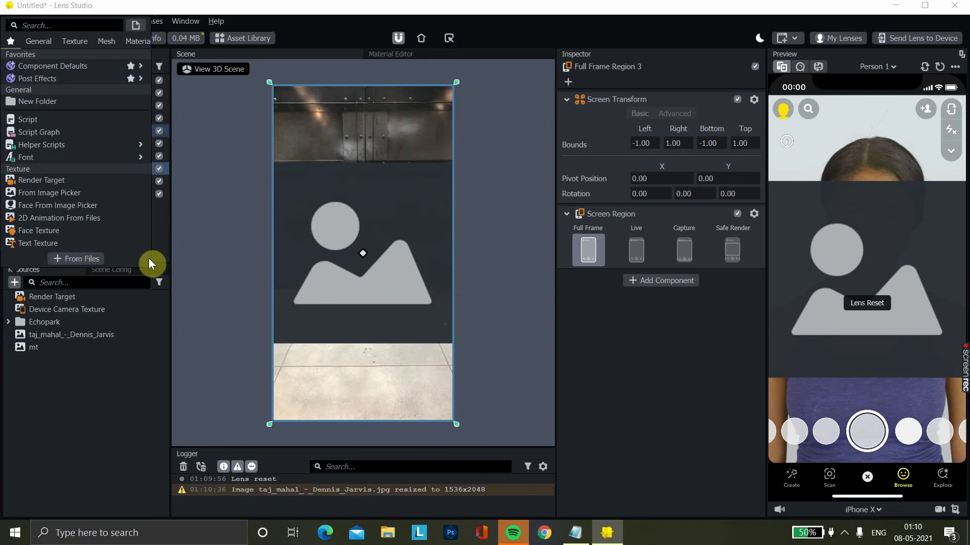
{"action": "left_click", "coordinate": [77, 259]}
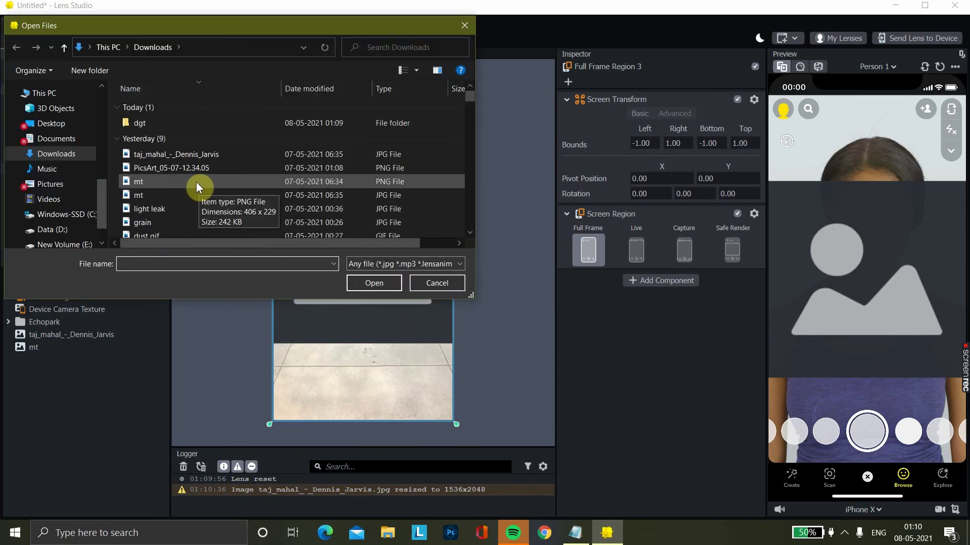
{"action": "left_click", "coordinate": [183, 197]}
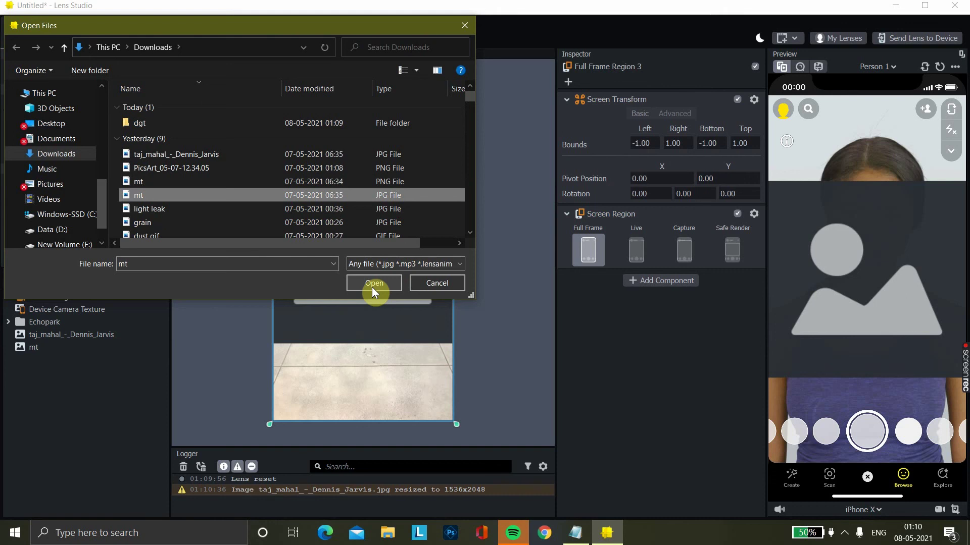
{"action": "left_click", "coordinate": [374, 284]}
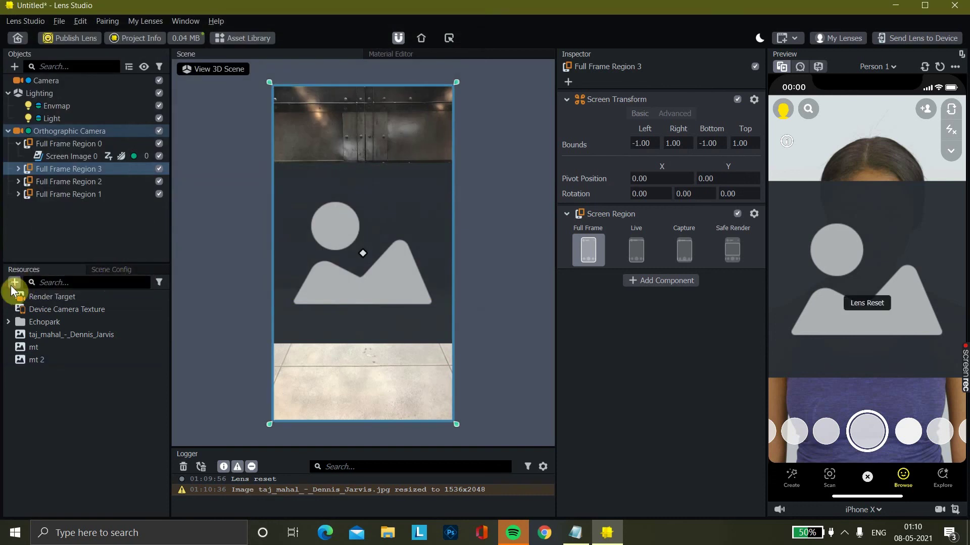
Step: Import the mt PNG file from Downloads into the project resources
{"action": "left_click", "coordinate": [14, 283]}
{"action": "left_click", "coordinate": [88, 259]}
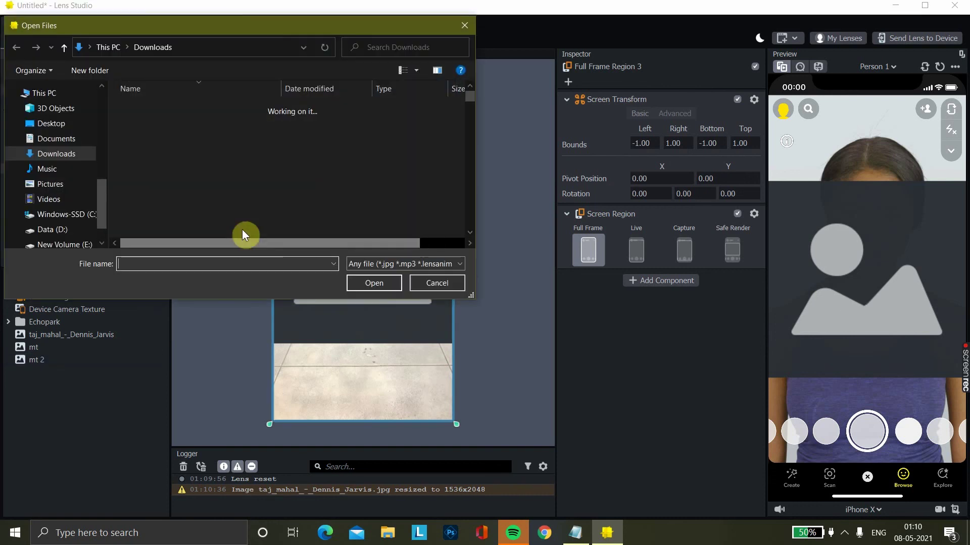
{"action": "left_click", "coordinate": [205, 185]}
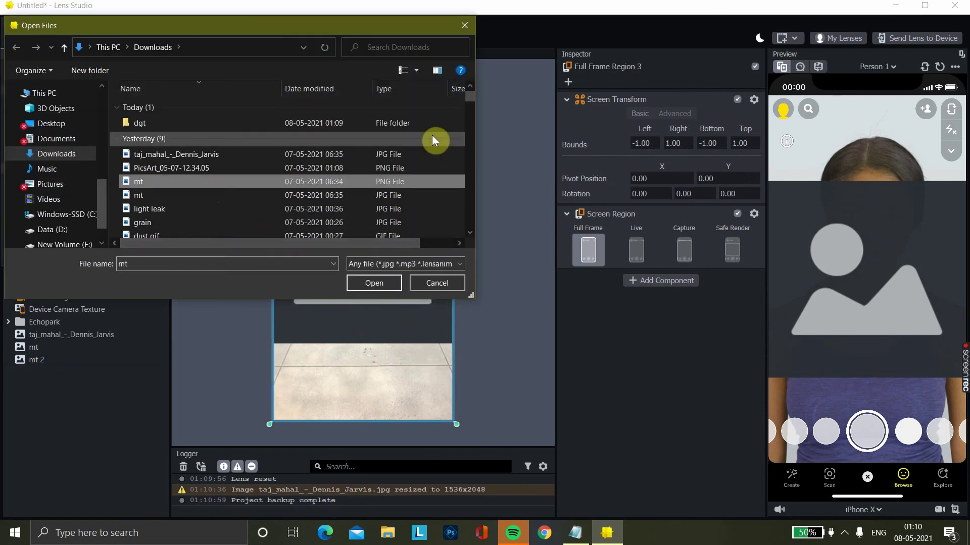
{"action": "left_click", "coordinate": [373, 283]}
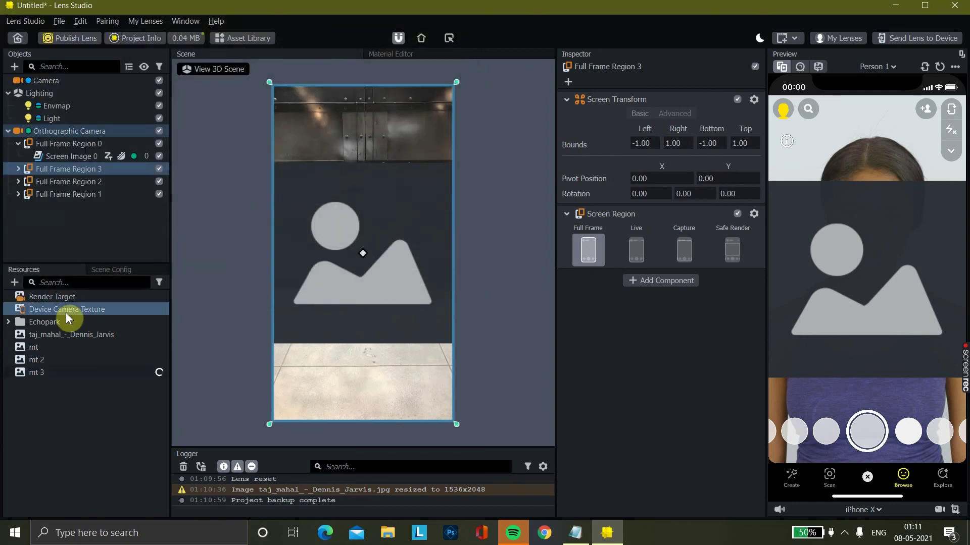
Step: Import the Colosseum-Rome-Italy JPG file from Downloads into the project resources
{"action": "left_click", "coordinate": [14, 284]}
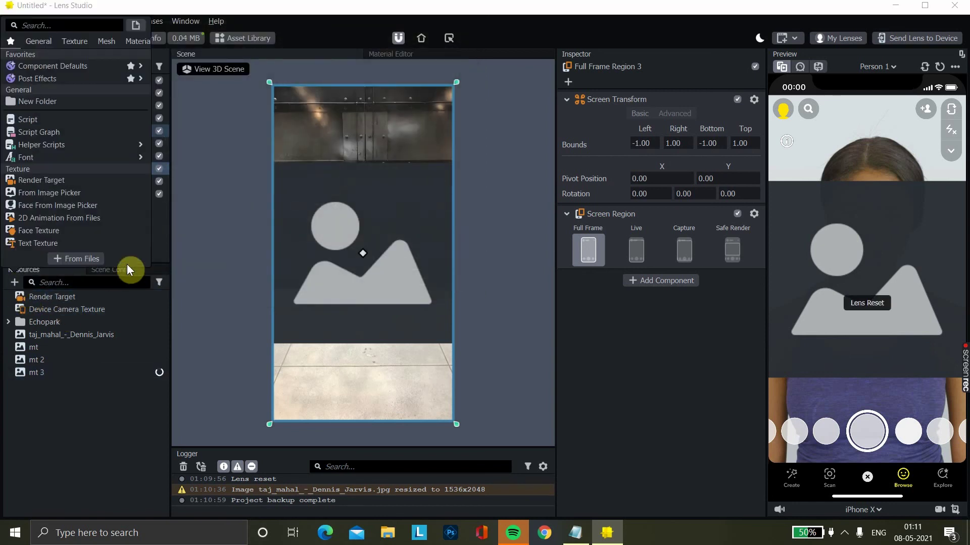
{"action": "left_click", "coordinate": [92, 255]}
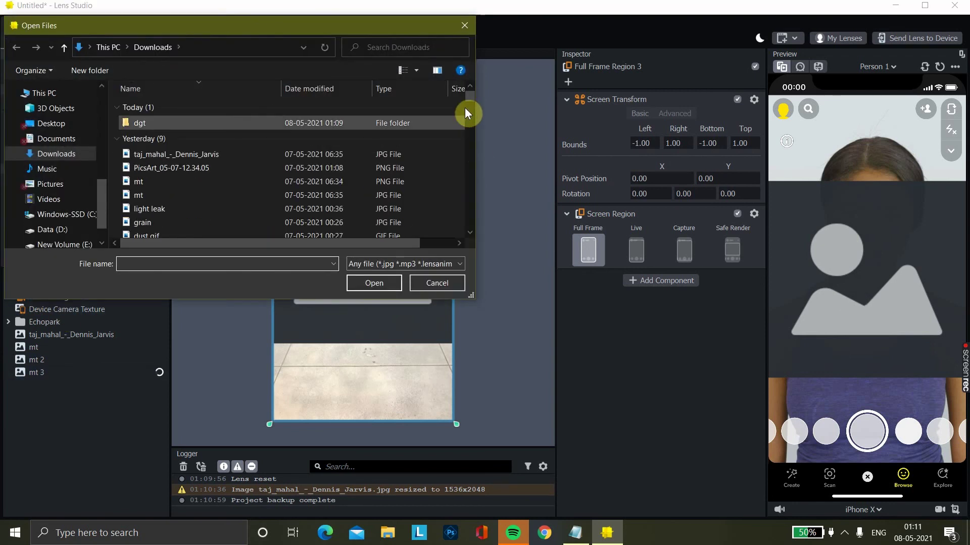
{"action": "left_click_drag", "start_coordinate": [471, 96], "coordinate": [470, 98]}
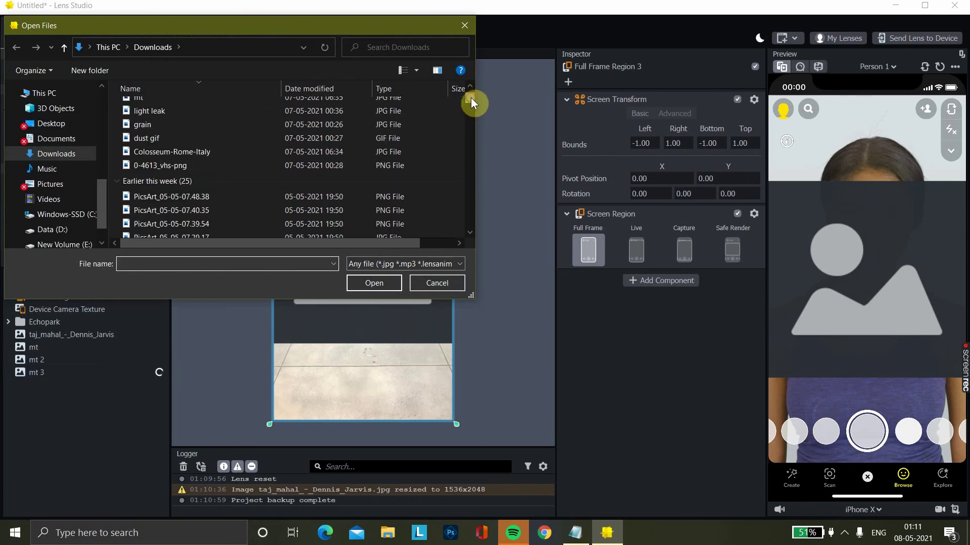
{"action": "left_click", "coordinate": [208, 153]}
{"action": "left_click", "coordinate": [389, 284]}
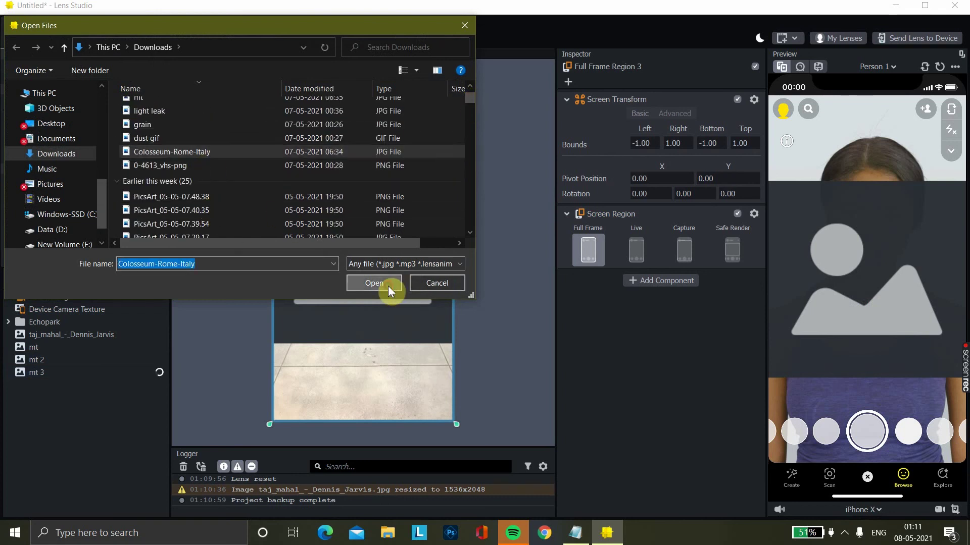
Step: Compare the imported mt textures and delete the duplicate mt 2 from the resources
{"action": "left_click", "coordinate": [115, 334]}
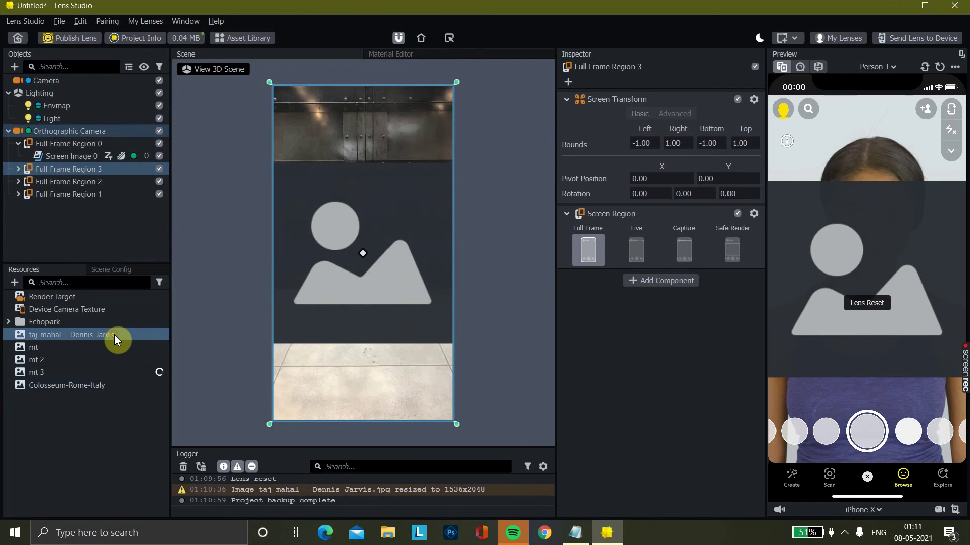
{"action": "left_click", "coordinate": [79, 350]}
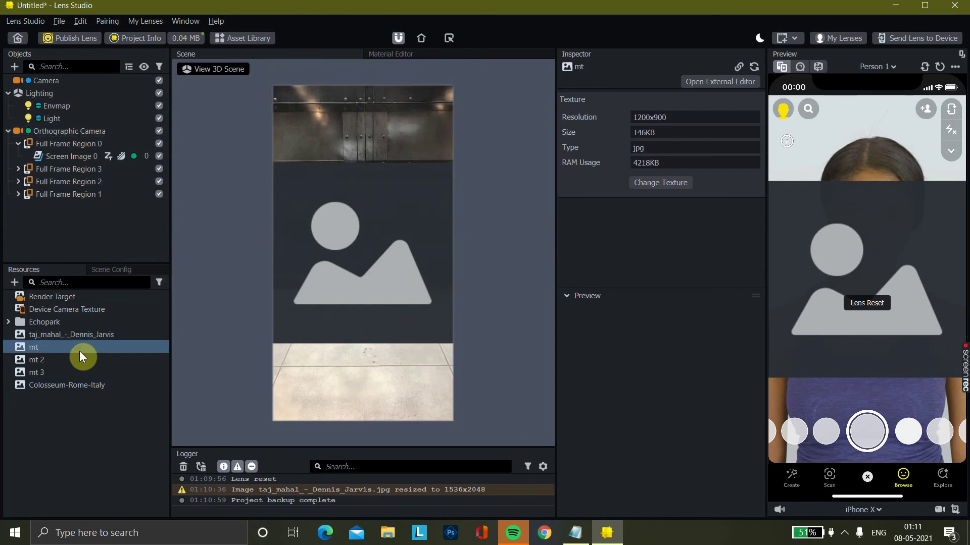
{"action": "left_click", "coordinate": [65, 362]}
{"action": "left_click", "coordinate": [55, 372]}
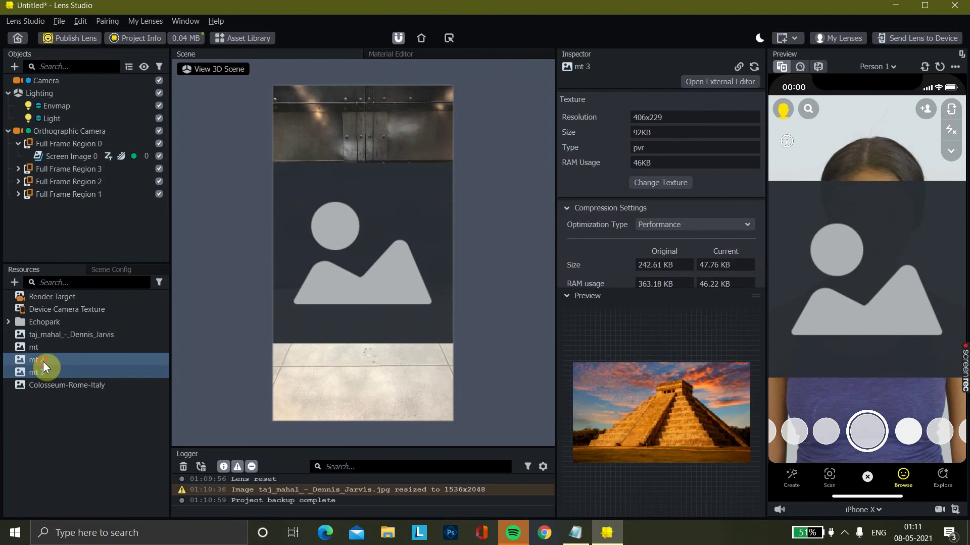
{"action": "left_click", "coordinate": [44, 361]}
{"action": "right_click", "coordinate": [53, 361]}
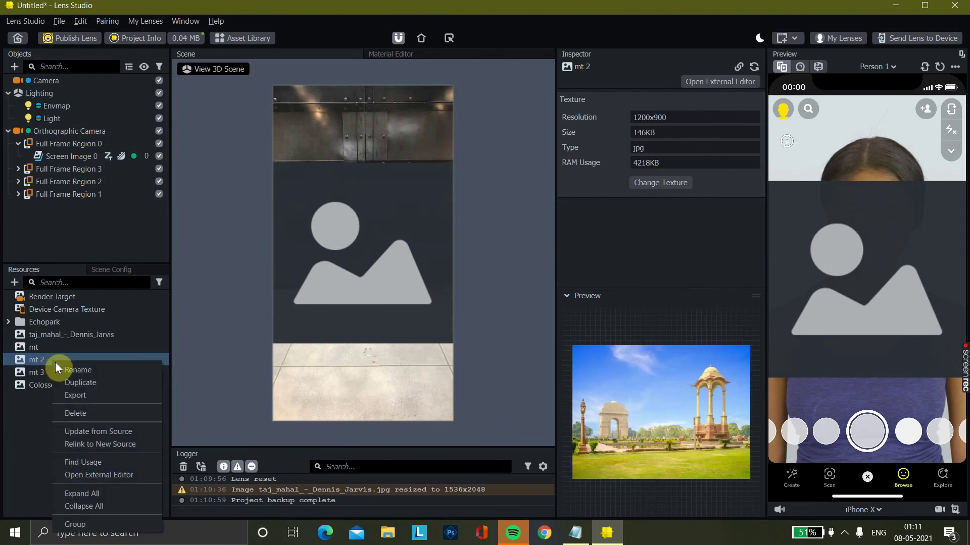
{"action": "left_click", "coordinate": [87, 408]}
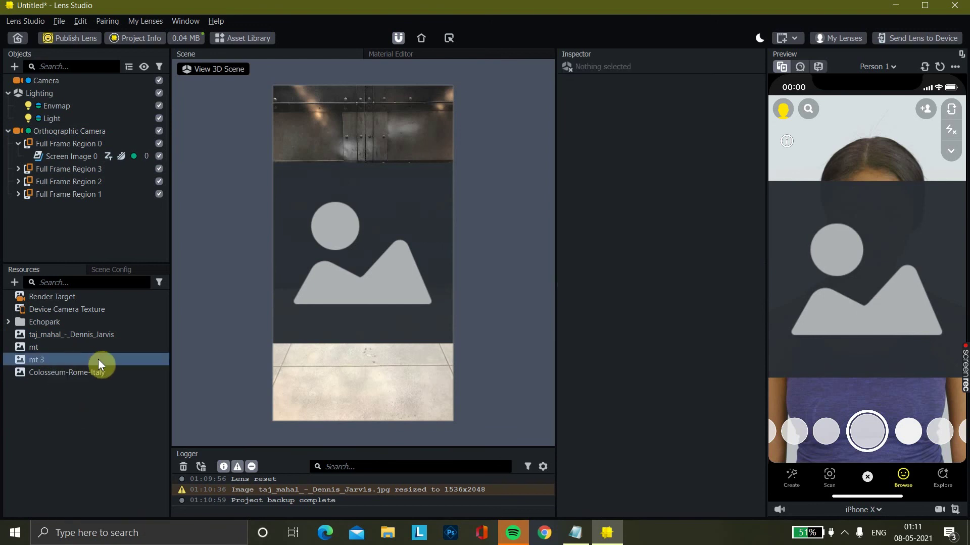
Step: Expand Full Frame Regions 3, 2 and 1 in the object hierarchy to show their screen images
{"action": "left_click_drag", "start_coordinate": [98, 359], "coordinate": [62, 162]}
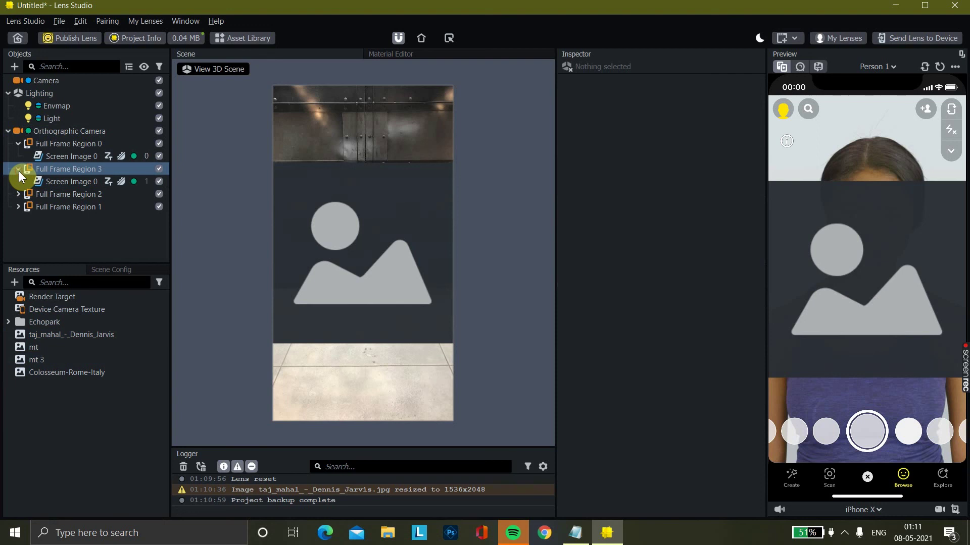
{"action": "left_click", "coordinate": [19, 193]}
{"action": "left_click", "coordinate": [18, 194]}
{"action": "left_click", "coordinate": [19, 219]}
{"action": "left_click", "coordinate": [18, 219]}
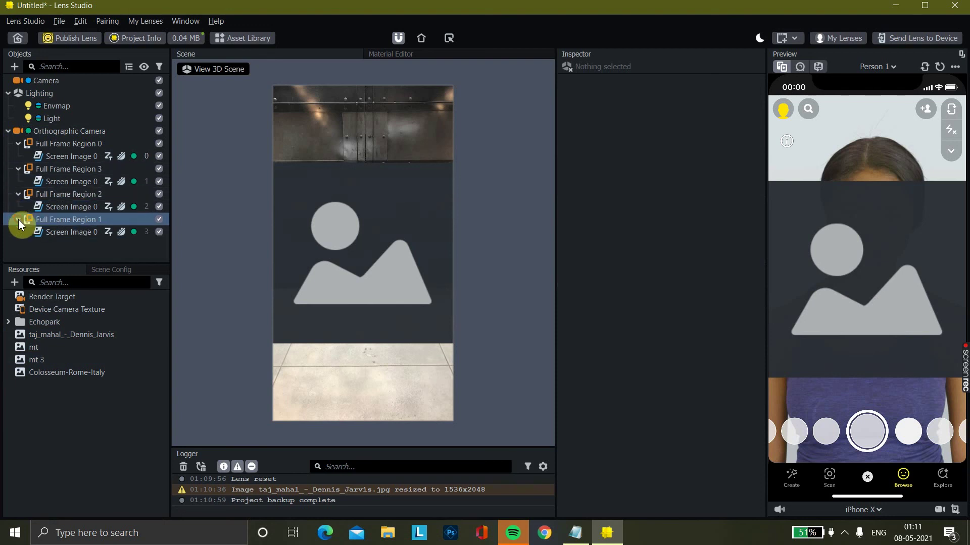
Step: Assign the Colosseum-Rome-Italy texture to the screen image under Full Frame Region 0
{"action": "left_click", "coordinate": [65, 155]}
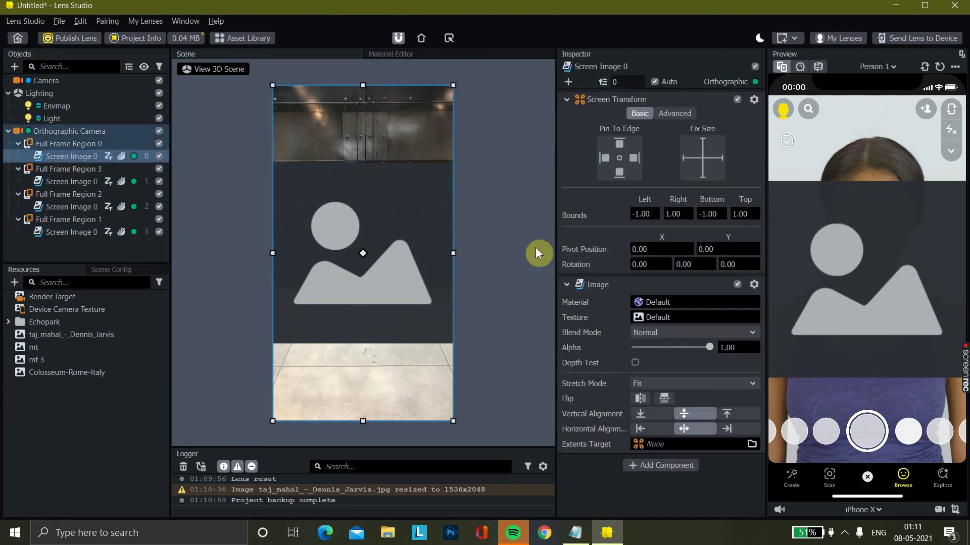
{"action": "left_click", "coordinate": [662, 316]}
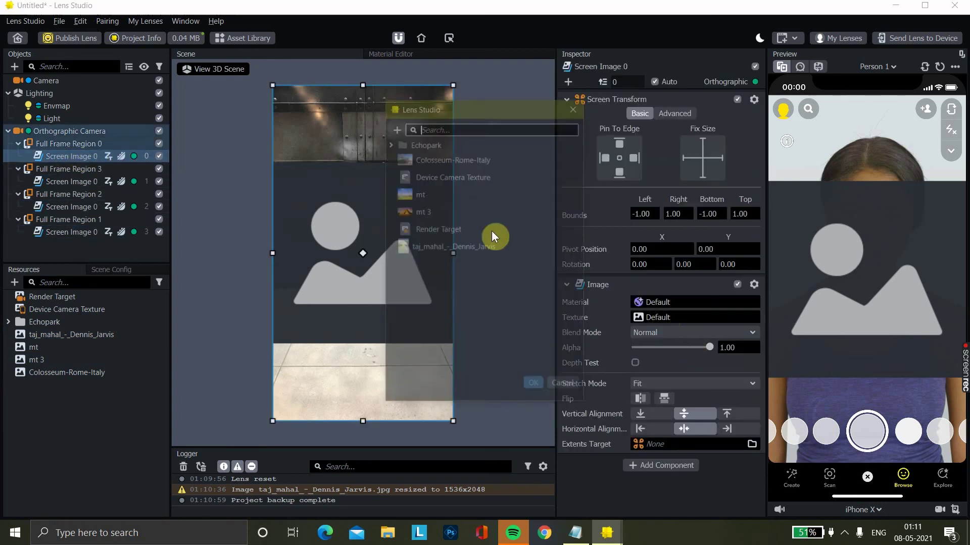
{"action": "left_click", "coordinate": [432, 157]}
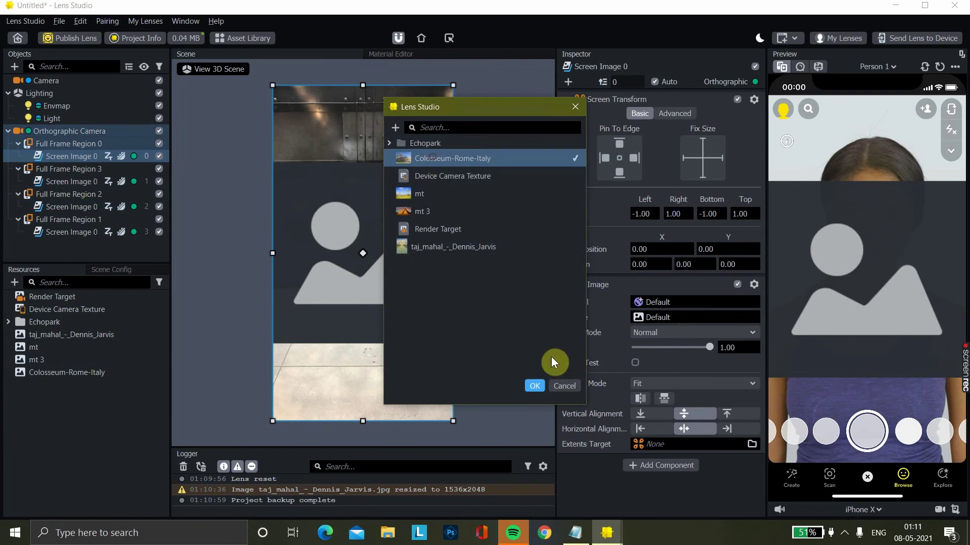
{"action": "left_click", "coordinate": [534, 386]}
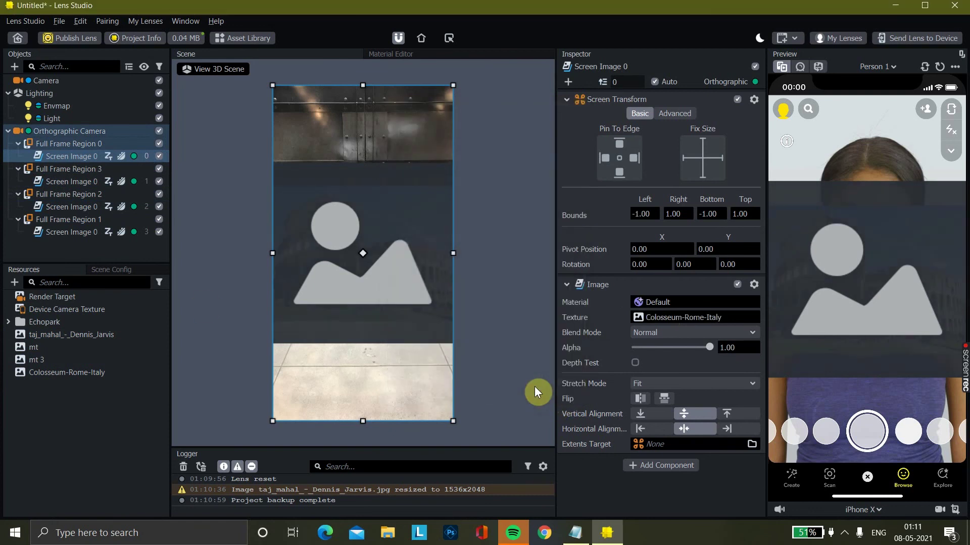
Step: Disable Full Frame Regions 3, 2 and 1 together with their screen images
{"action": "left_click", "coordinate": [161, 181]}
{"action": "left_click", "coordinate": [160, 181]}
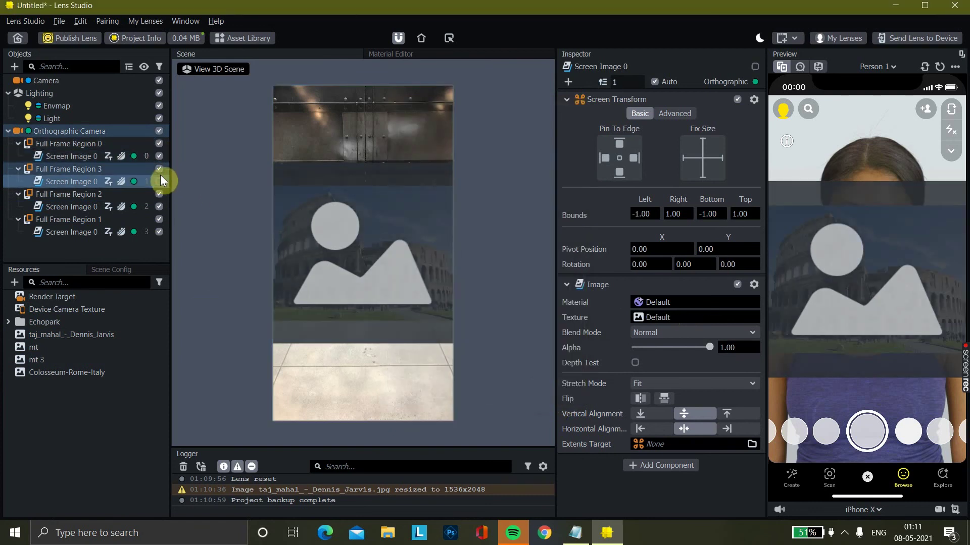
{"action": "left_click", "coordinate": [160, 170]}
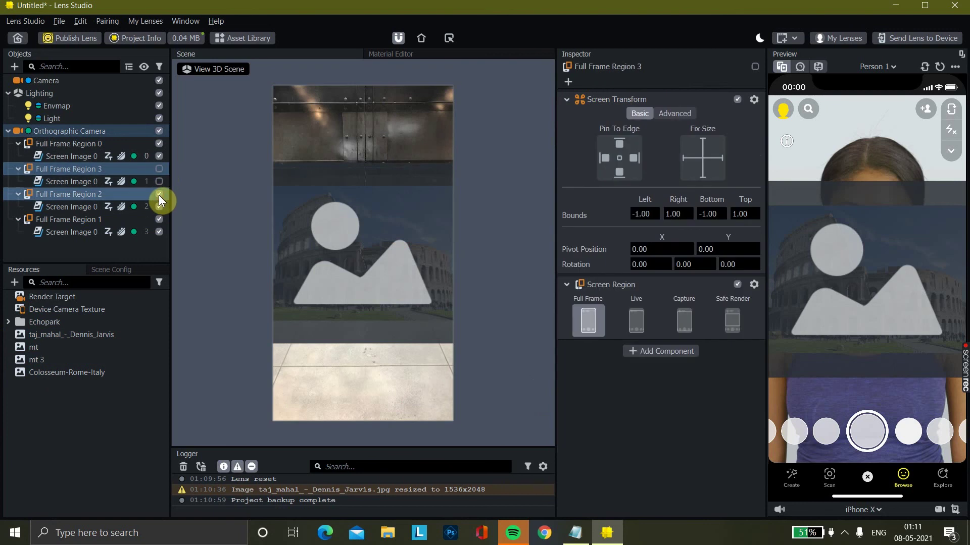
{"action": "left_click", "coordinate": [159, 195]}
{"action": "left_click", "coordinate": [157, 206]}
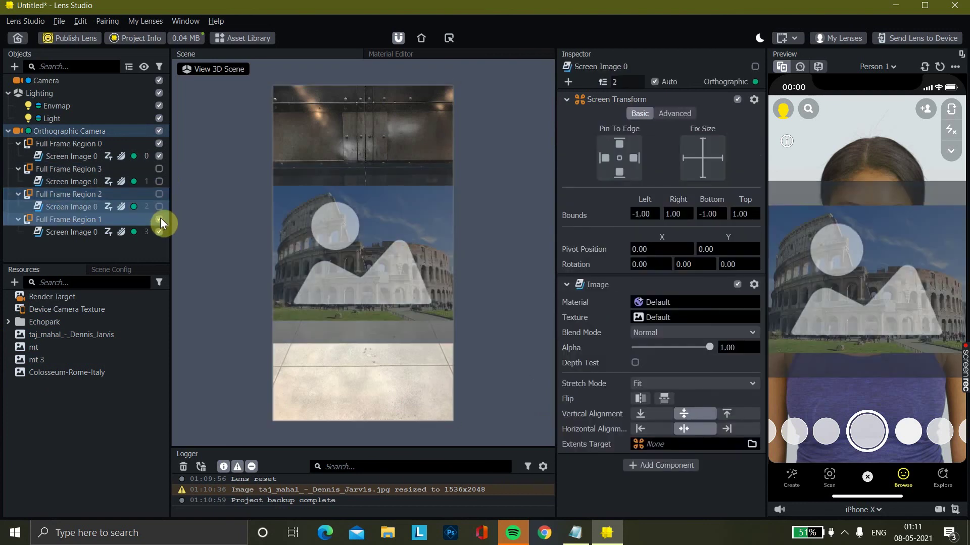
{"action": "left_click", "coordinate": [160, 220]}
{"action": "left_click", "coordinate": [160, 231]}
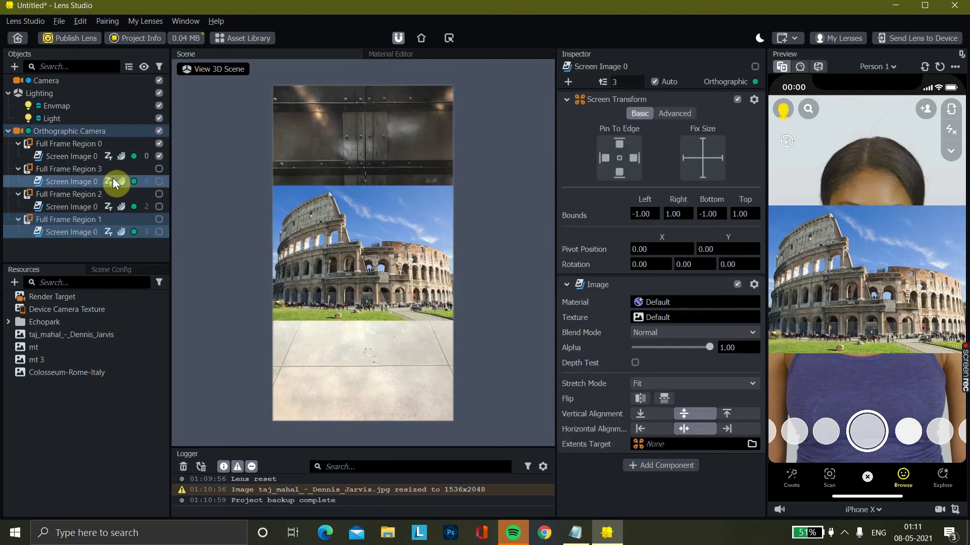
Step: Set the Colosseum screen image's stretch mode to Stretch and switch the preview device to iPhone 8
{"action": "left_click", "coordinate": [87, 157]}
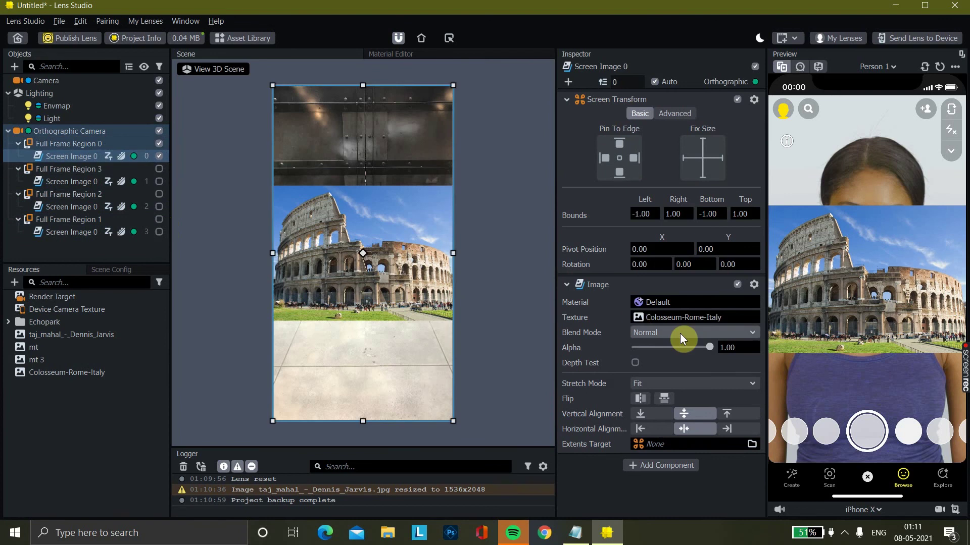
{"action": "left_click", "coordinate": [687, 382]}
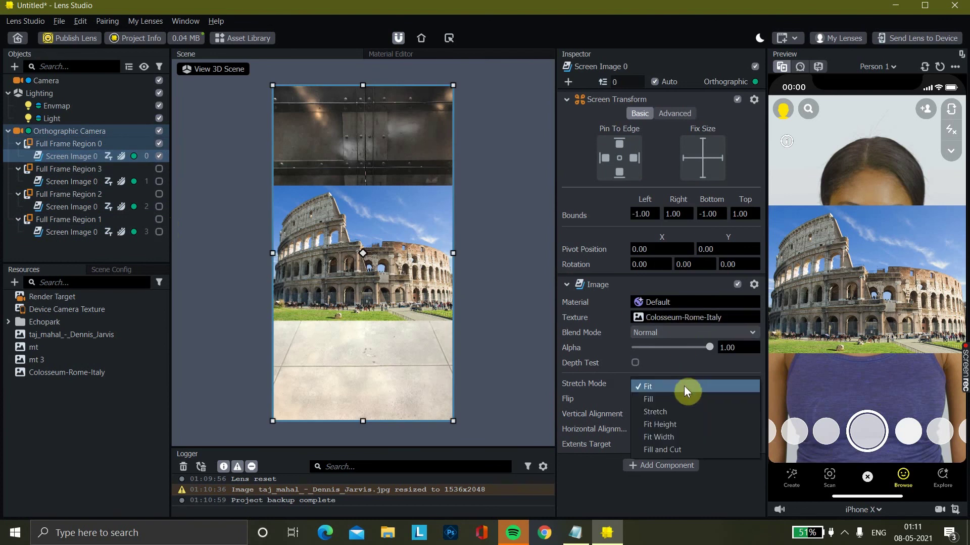
{"action": "left_click", "coordinate": [669, 409]}
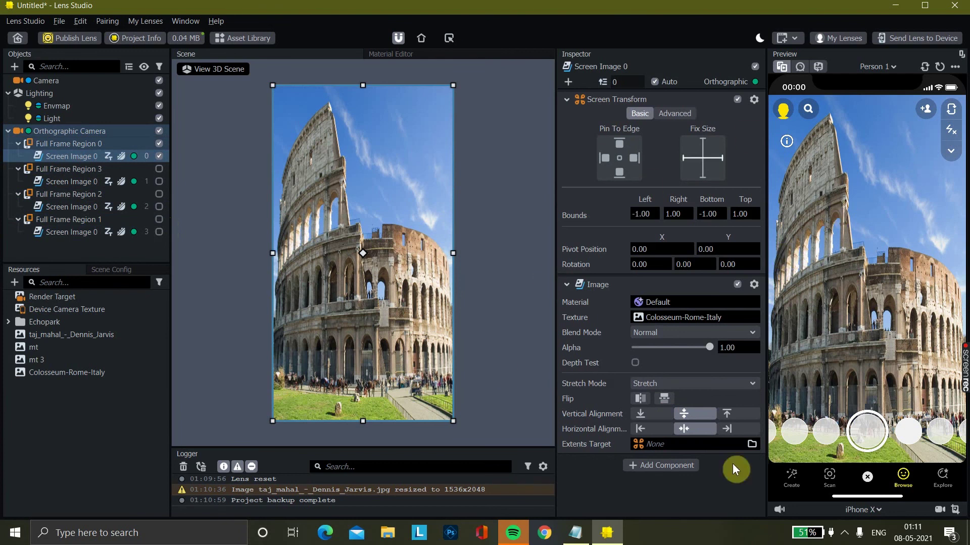
{"action": "left_click", "coordinate": [869, 504]}
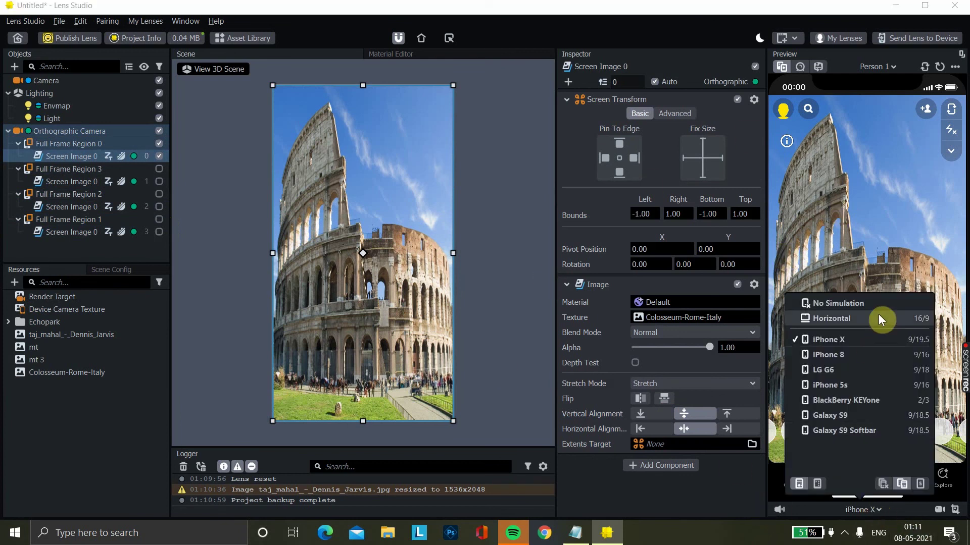
{"action": "left_click", "coordinate": [862, 351]}
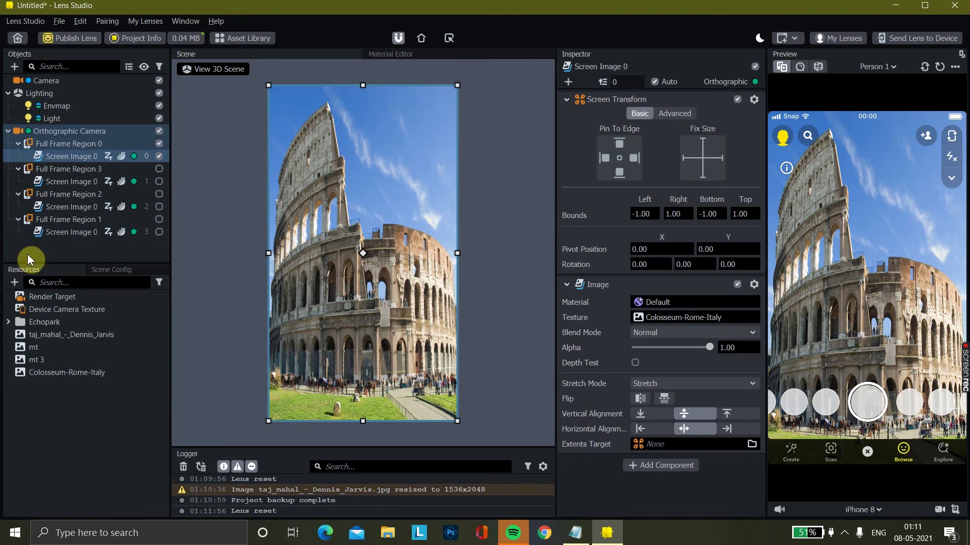
Step: Enable Full Frame Region 3 with its screen image and disable Full Frame Region 0 with its screen image
{"action": "left_click", "coordinate": [158, 167]}
{"action": "left_click", "coordinate": [158, 167]}
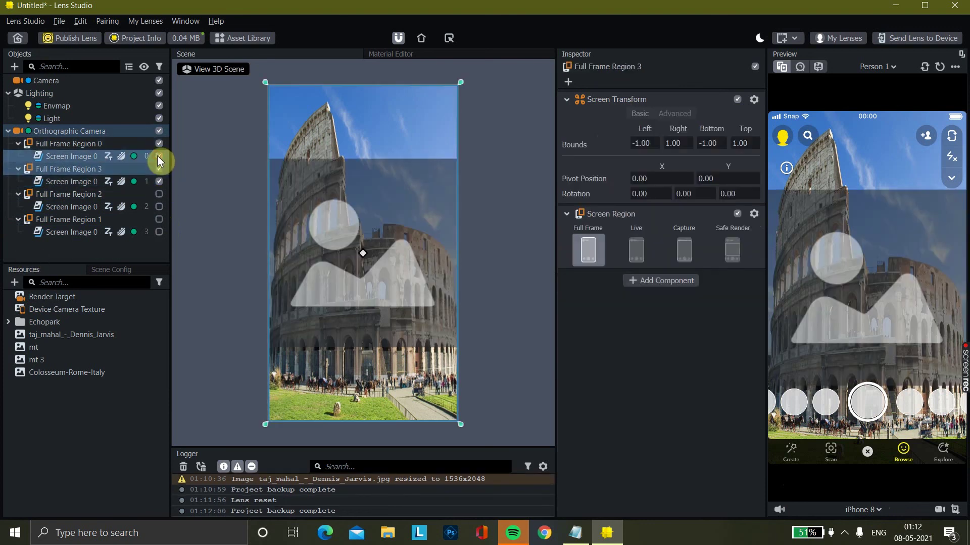
{"action": "left_click", "coordinate": [157, 156]}
{"action": "left_click", "coordinate": [159, 143]}
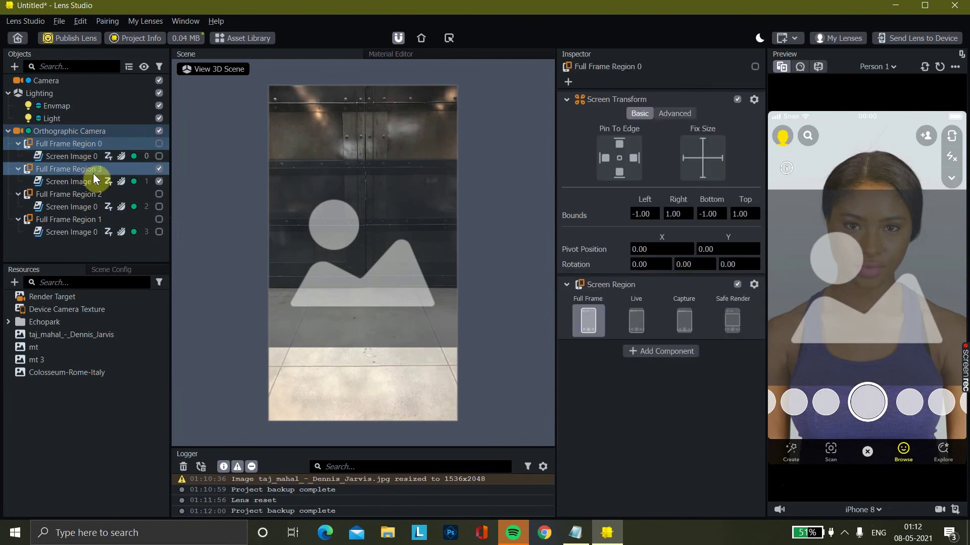
Step: Assign the Taj Mahal texture to the screen image under Full Frame Region 3
{"action": "left_click", "coordinate": [78, 179]}
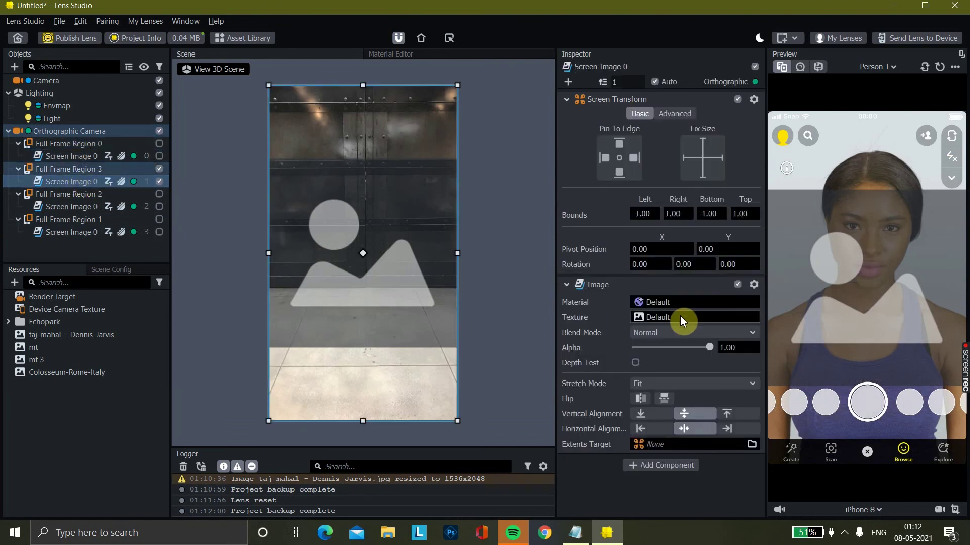
{"action": "left_click", "coordinate": [680, 316]}
{"action": "left_click", "coordinate": [426, 245]}
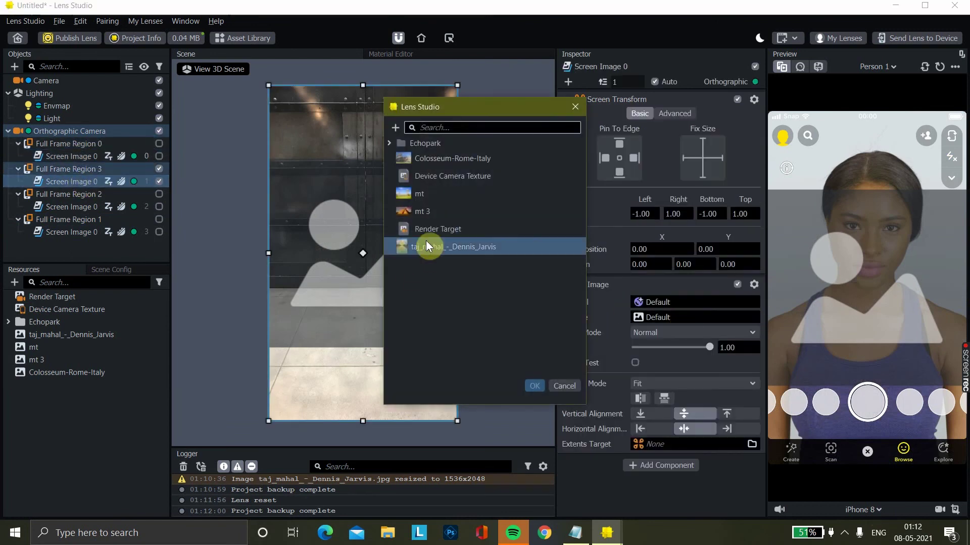
{"action": "left_click", "coordinate": [538, 389]}
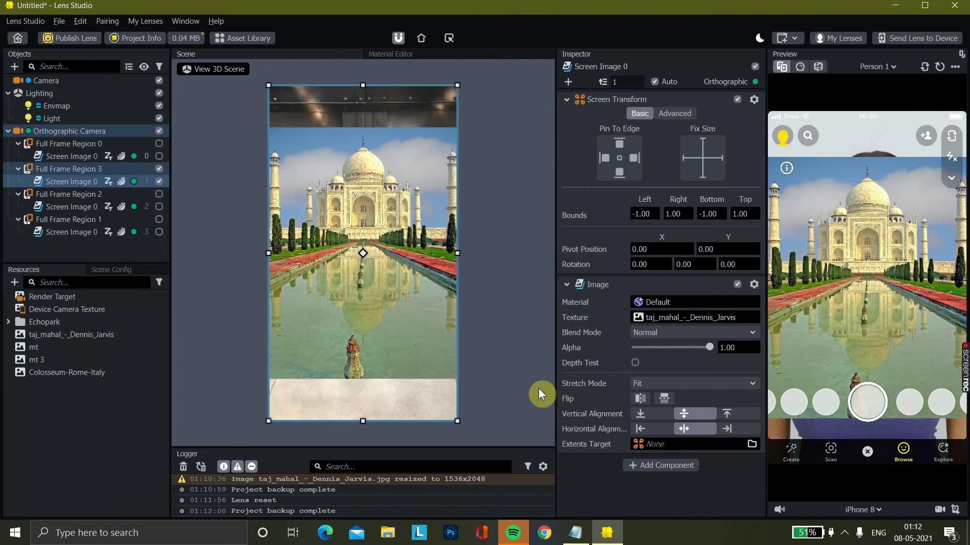
Step: Set the Taj Mahal screen image's stretch mode to Fill and narrow its bounds to left -0.4798 and right 0.469
{"action": "left_click", "coordinate": [682, 384]}
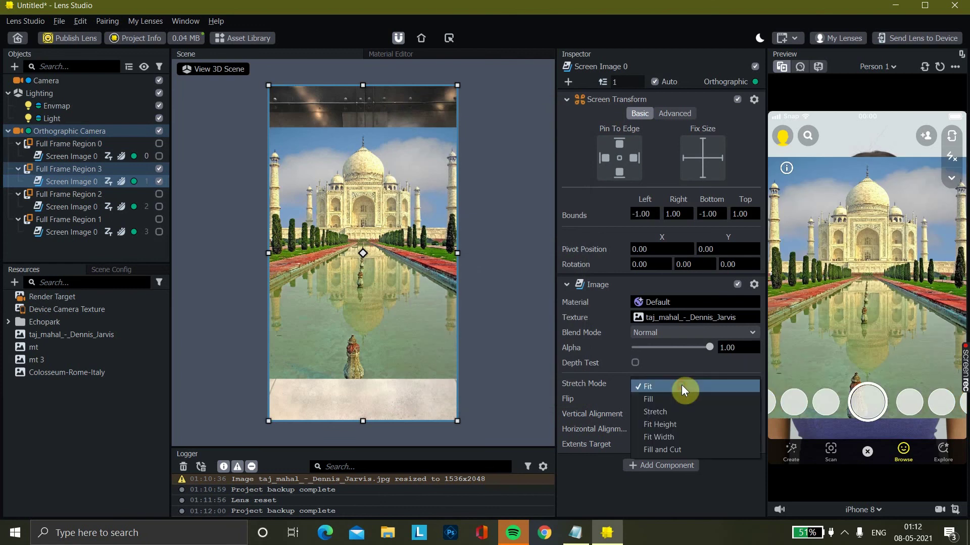
{"action": "left_click", "coordinate": [659, 400]}
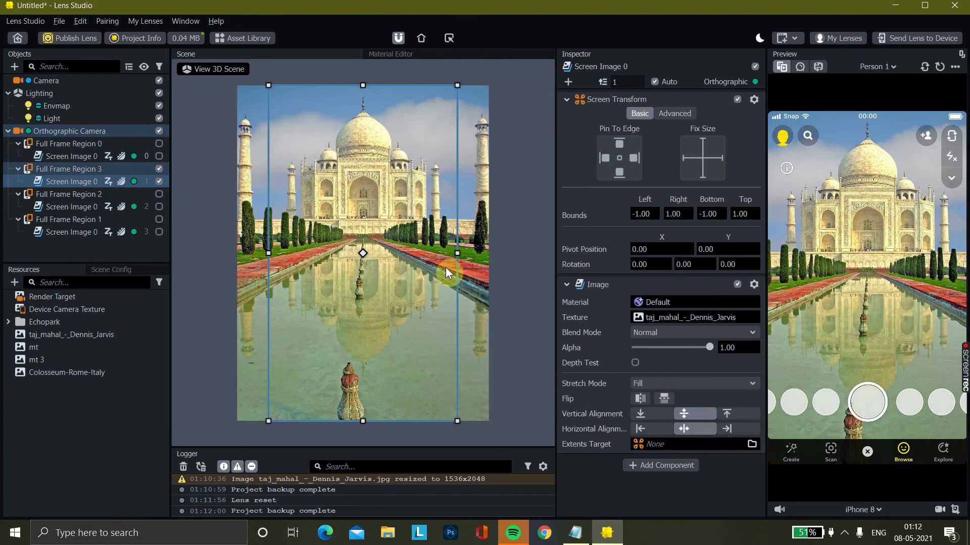
{"action": "left_click_drag", "start_coordinate": [457, 253], "coordinate": [407, 253]}
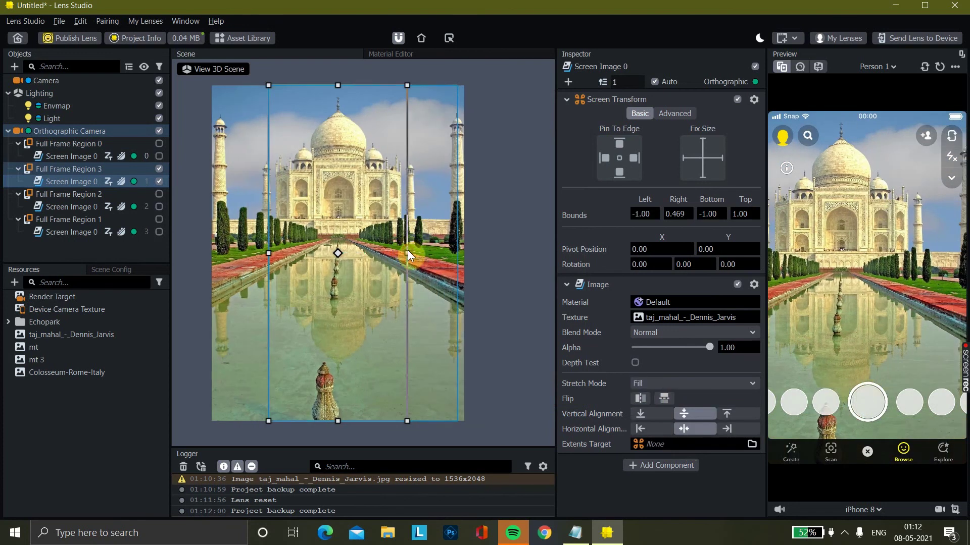
{"action": "left_click_drag", "start_coordinate": [268, 253], "coordinate": [318, 255]}
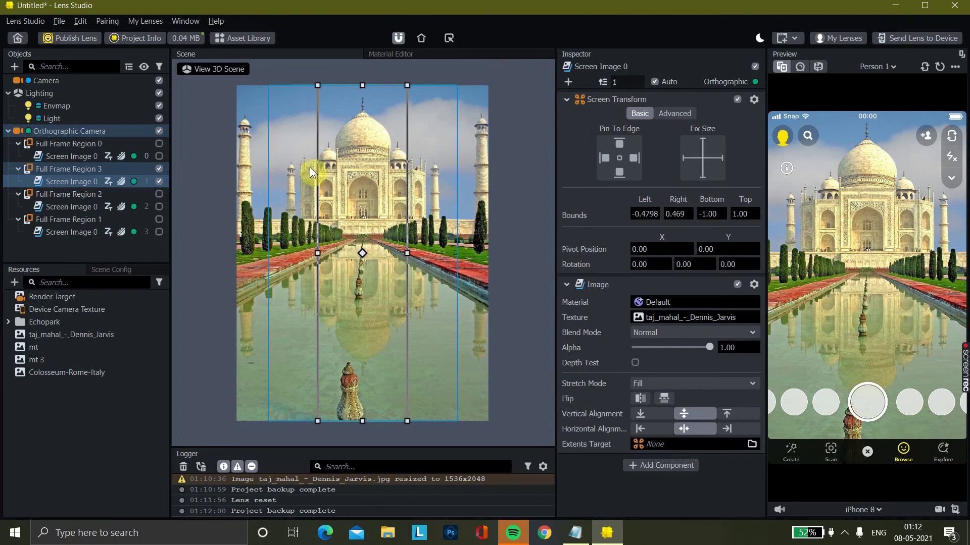
Step: Enable Full Frame Region 2 with its screen image and disable Full Frame Region 3 with its screen image
{"action": "left_click", "coordinate": [128, 197]}
{"action": "left_click", "coordinate": [63, 205]}
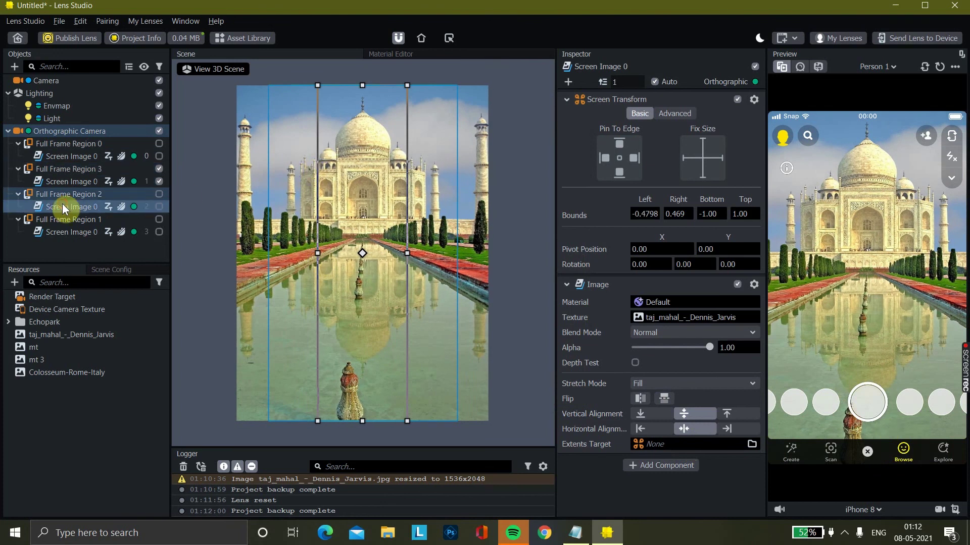
{"action": "left_click", "coordinate": [159, 193]}
{"action": "left_click", "coordinate": [159, 206]}
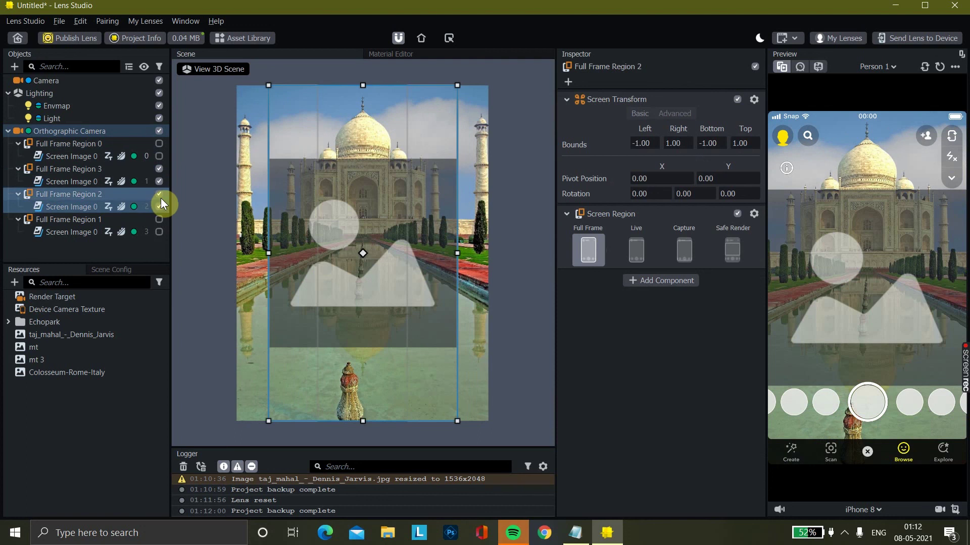
{"action": "left_click", "coordinate": [158, 180]}
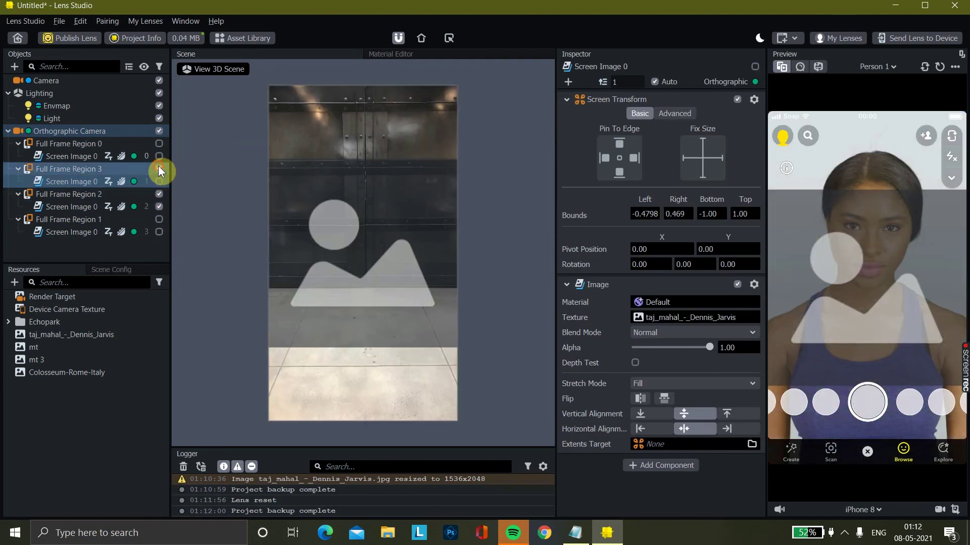
{"action": "left_click", "coordinate": [159, 167]}
Step: Assign the mt 3 texture to the screen image under Full Frame Region 2
{"action": "left_click", "coordinate": [81, 208]}
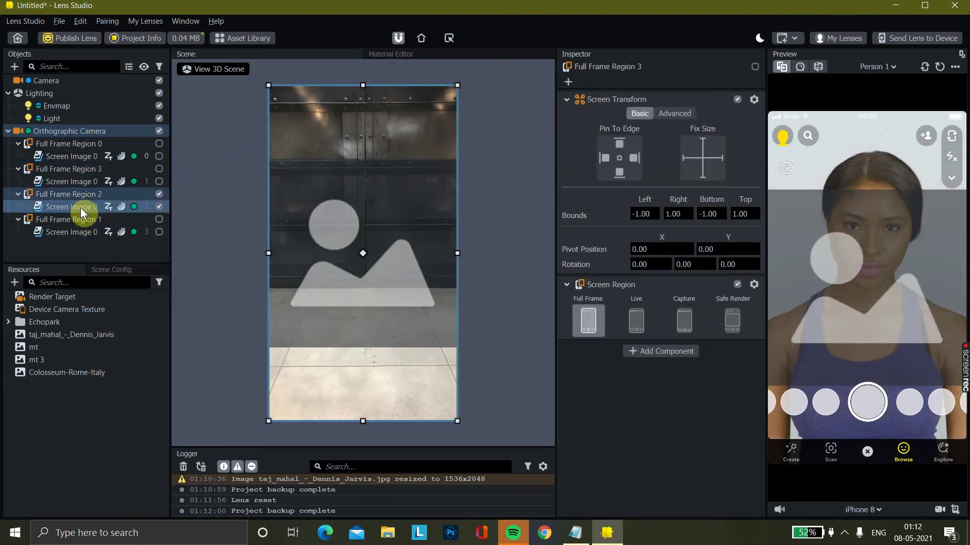
{"action": "left_click", "coordinate": [687, 317]}
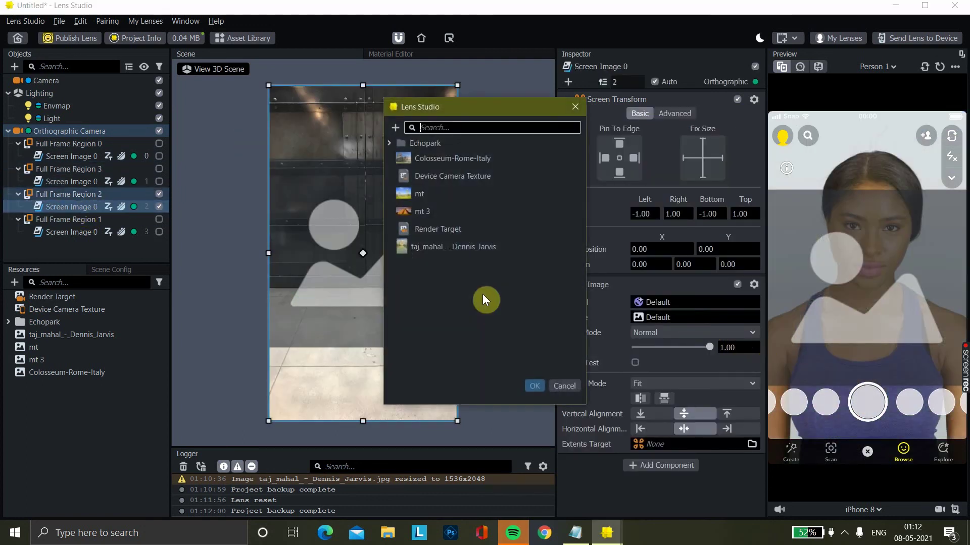
{"action": "left_click", "coordinate": [441, 207]}
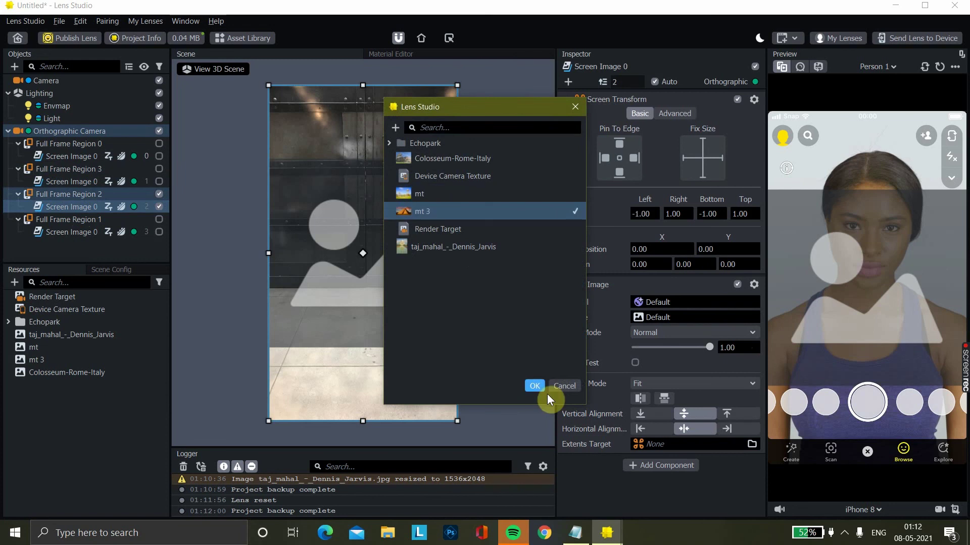
{"action": "left_click", "coordinate": [534, 386]}
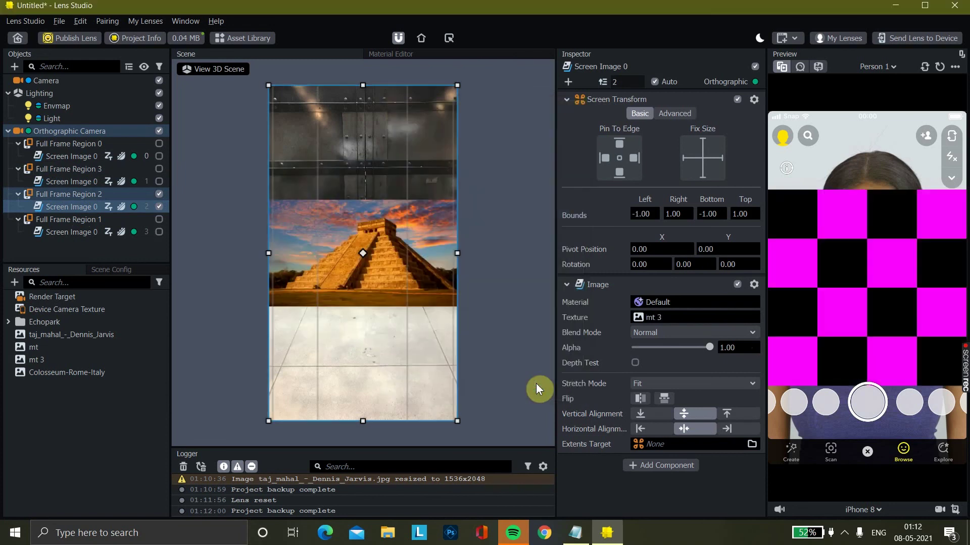
Step: Set the pyramid screen image's stretch mode to Fill after trying Stretch, and change its bounds to left 0.4481 and right -0.5446
{"action": "left_click", "coordinate": [675, 385]}
{"action": "left_click", "coordinate": [668, 411]}
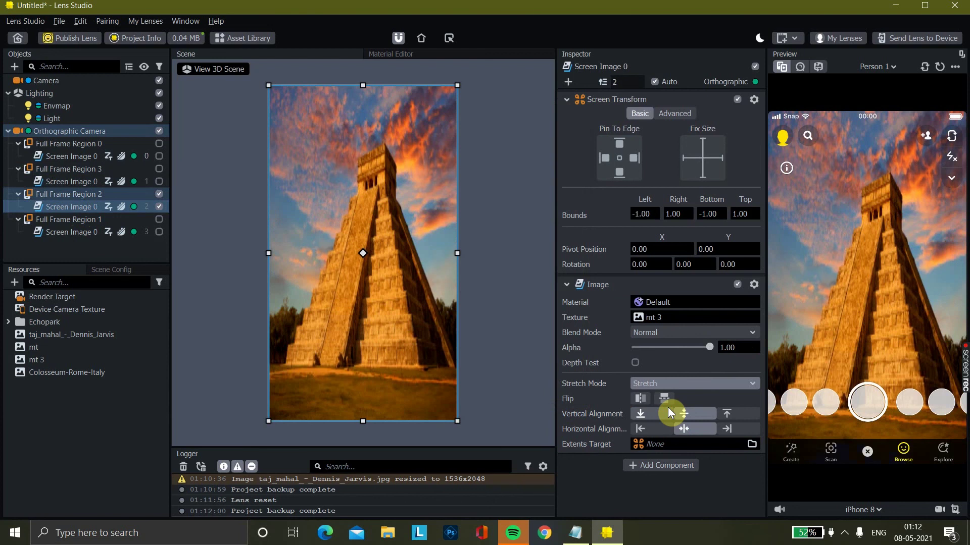
{"action": "left_click", "coordinate": [670, 385]}
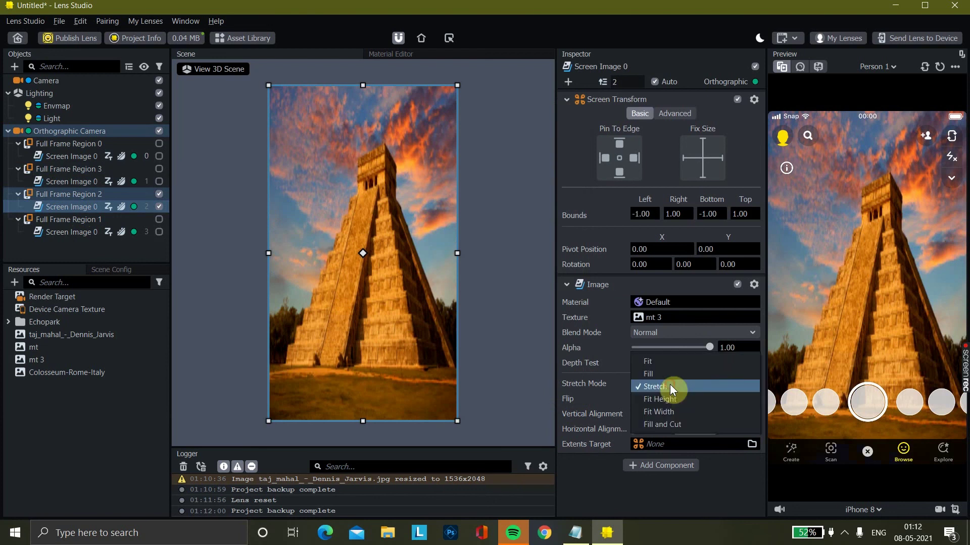
{"action": "left_click", "coordinate": [660, 373]}
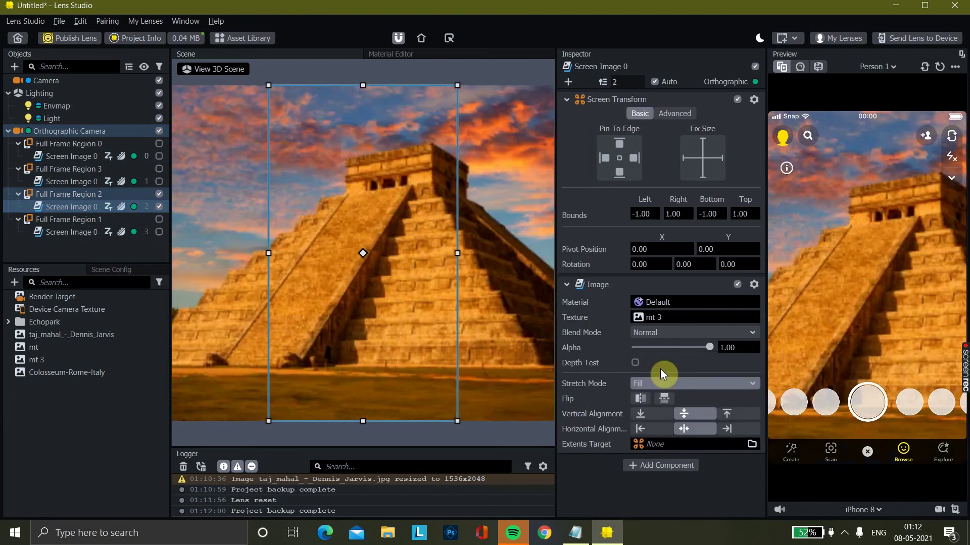
{"action": "left_click_drag", "start_coordinate": [457, 253], "coordinate": [404, 260]}
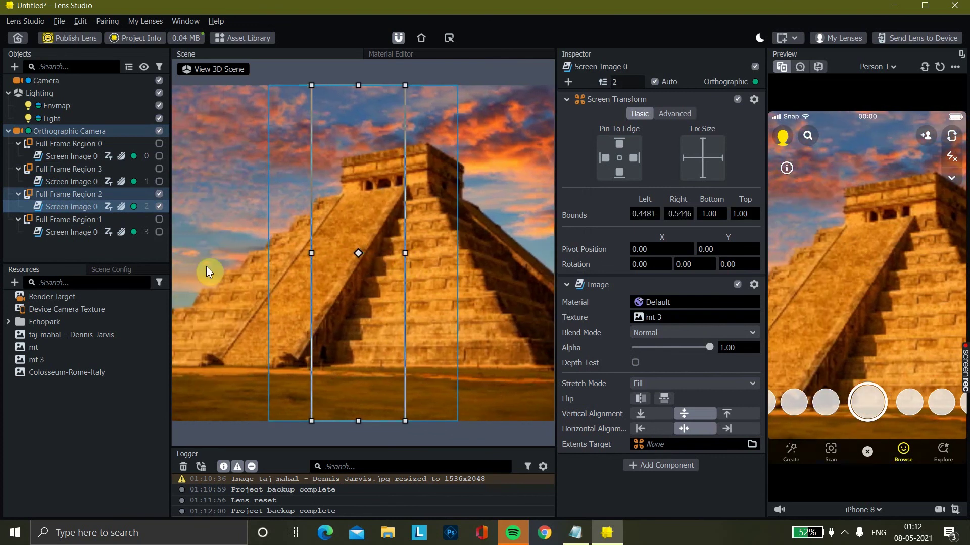
Step: Disable Full Frame Region 2 with its screen image and enable Full Frame Region 1 with its screen image
{"action": "left_click", "coordinate": [77, 228]}
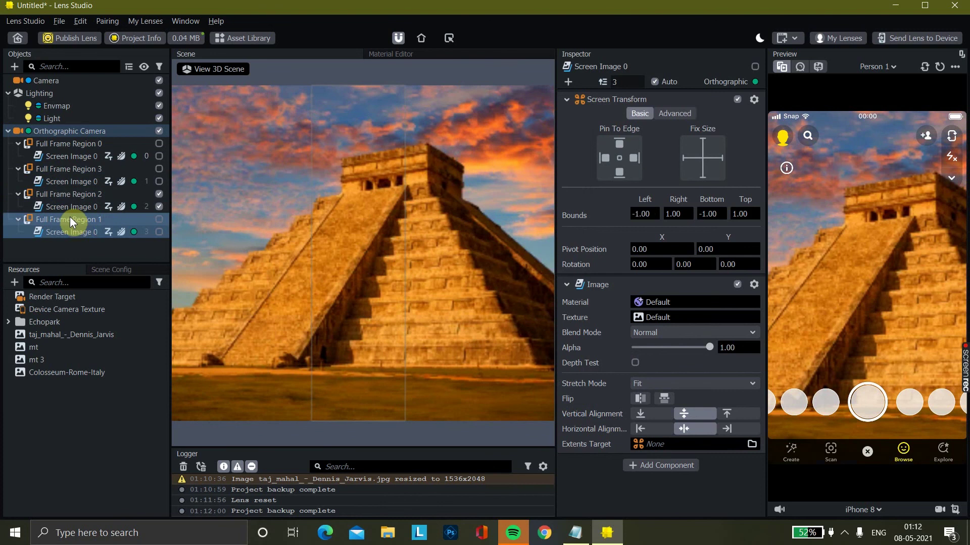
{"action": "left_click", "coordinate": [159, 199]}
{"action": "left_click", "coordinate": [159, 195]}
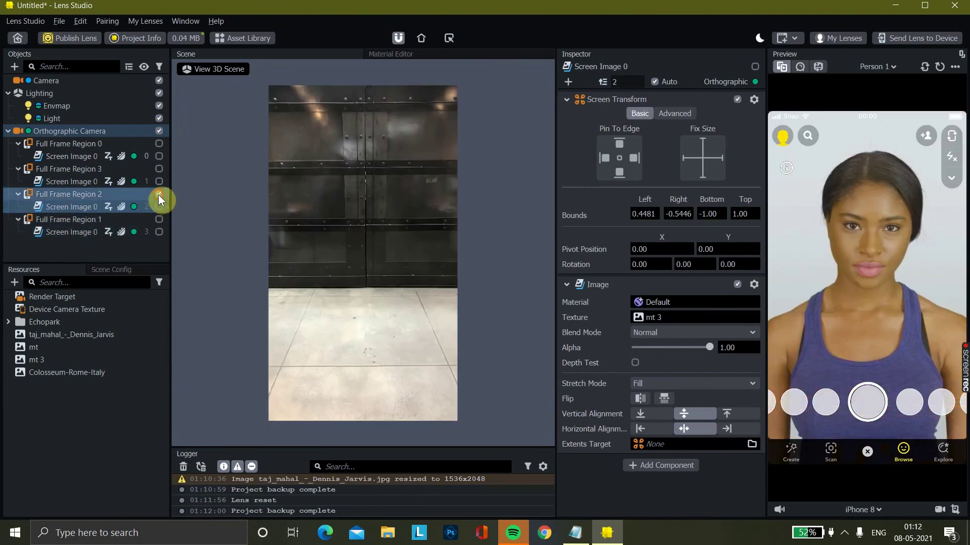
{"action": "left_click", "coordinate": [93, 231]}
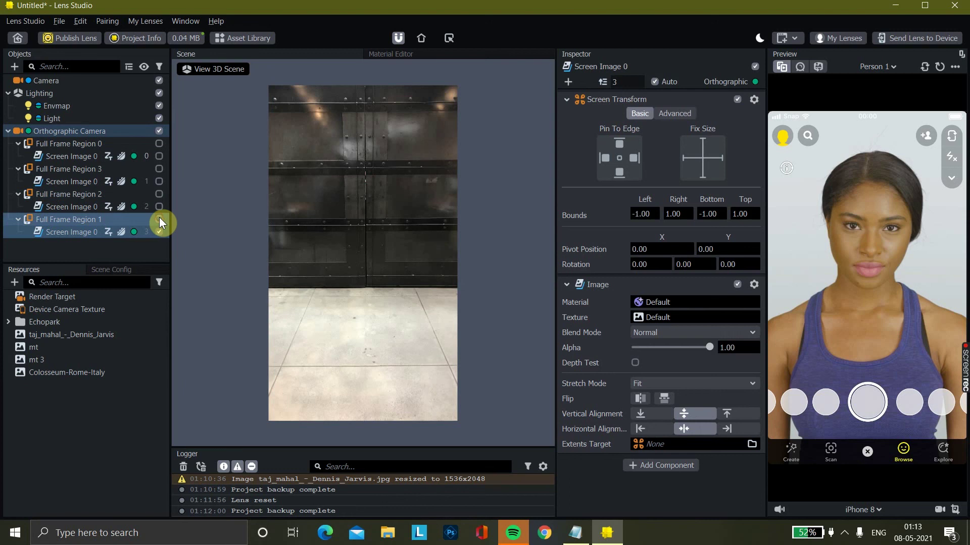
{"action": "left_click", "coordinate": [159, 218]}
Step: Assign the mt texture to the screen image under Full Frame Region 1 and set its stretch mode to Stretch
{"action": "left_click", "coordinate": [92, 231]}
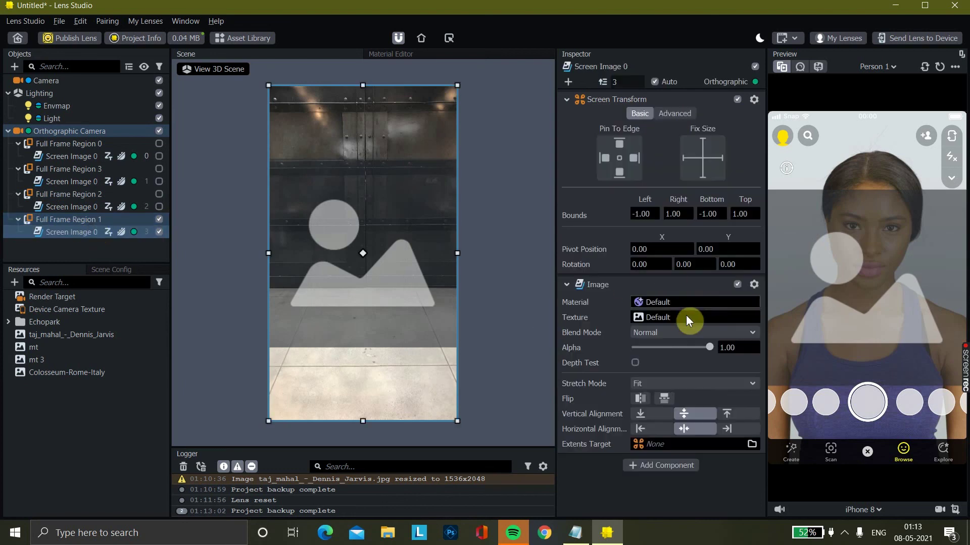
{"action": "left_click", "coordinate": [668, 319]}
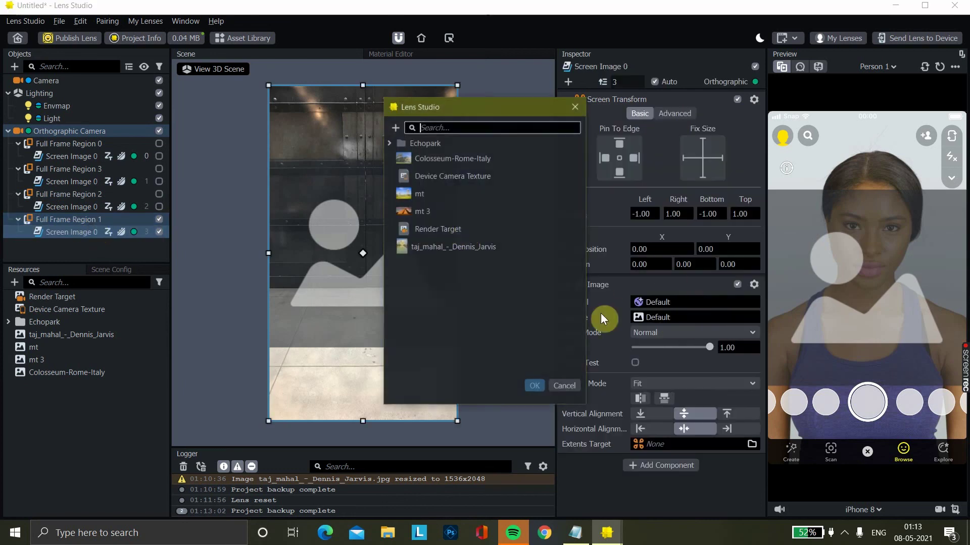
{"action": "left_click", "coordinate": [438, 196]}
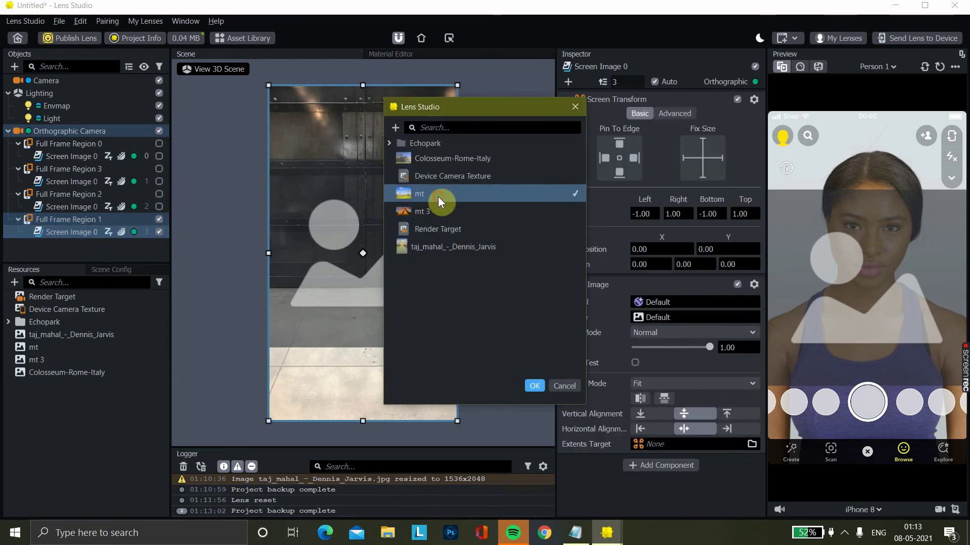
{"action": "left_click", "coordinate": [532, 384]}
{"action": "left_click", "coordinate": [695, 383]}
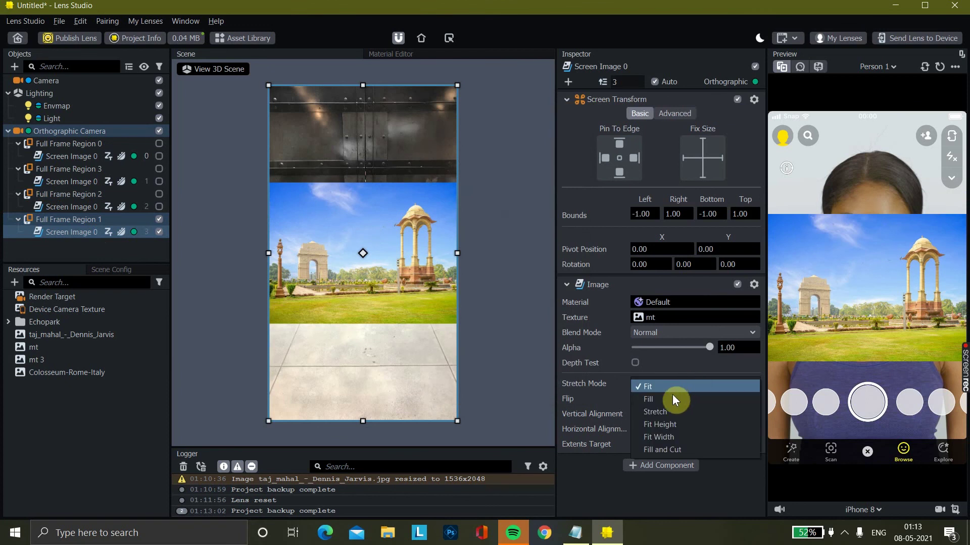
{"action": "left_click", "coordinate": [659, 411]}
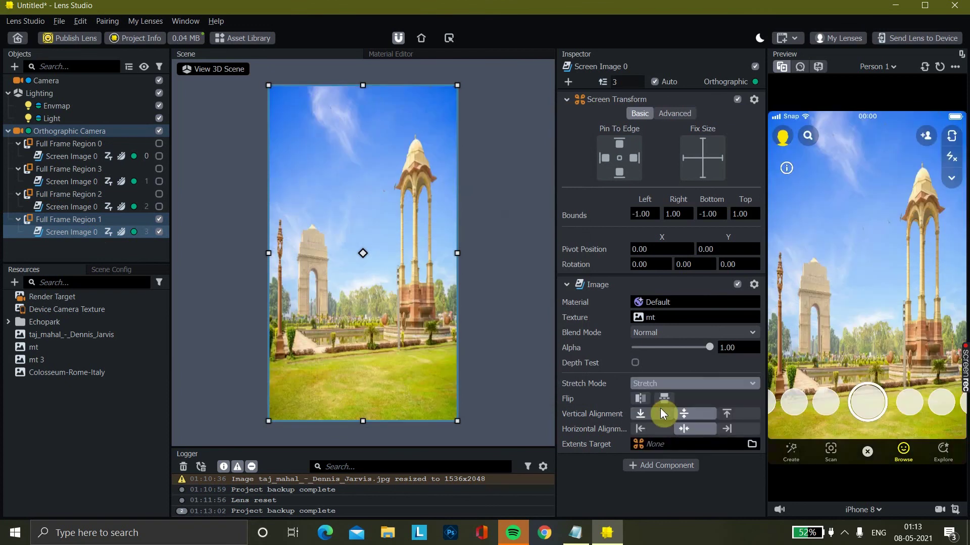
Step: Enable Full Frame Regions 2, 3 and 0 together with their screen images
{"action": "left_click", "coordinate": [162, 208]}
{"action": "left_click", "coordinate": [158, 194]}
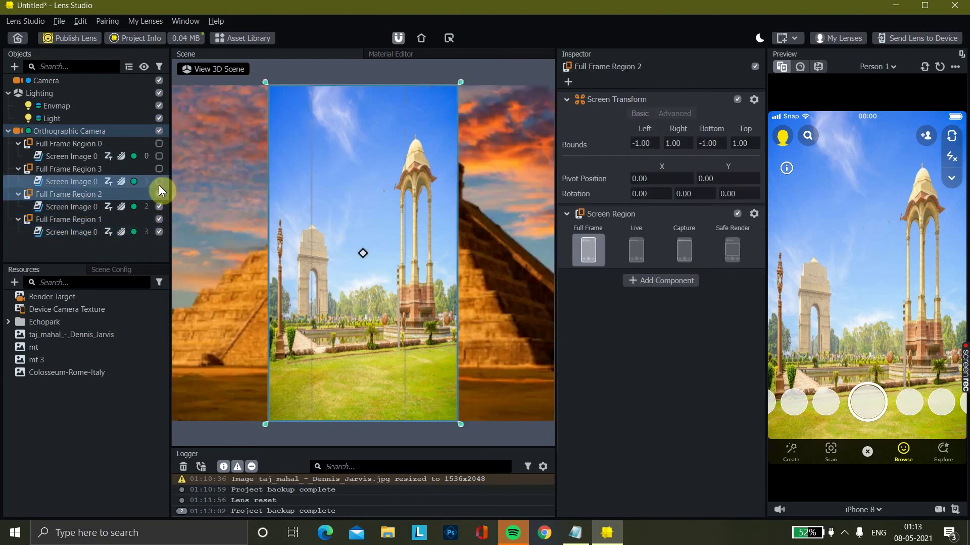
{"action": "left_click", "coordinate": [159, 182]}
{"action": "left_click", "coordinate": [158, 166]}
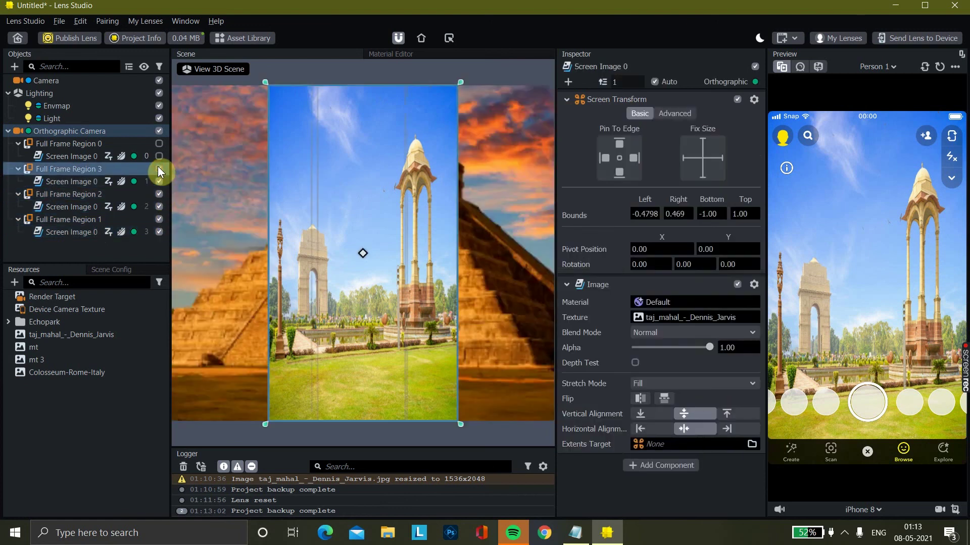
{"action": "left_click", "coordinate": [158, 156]}
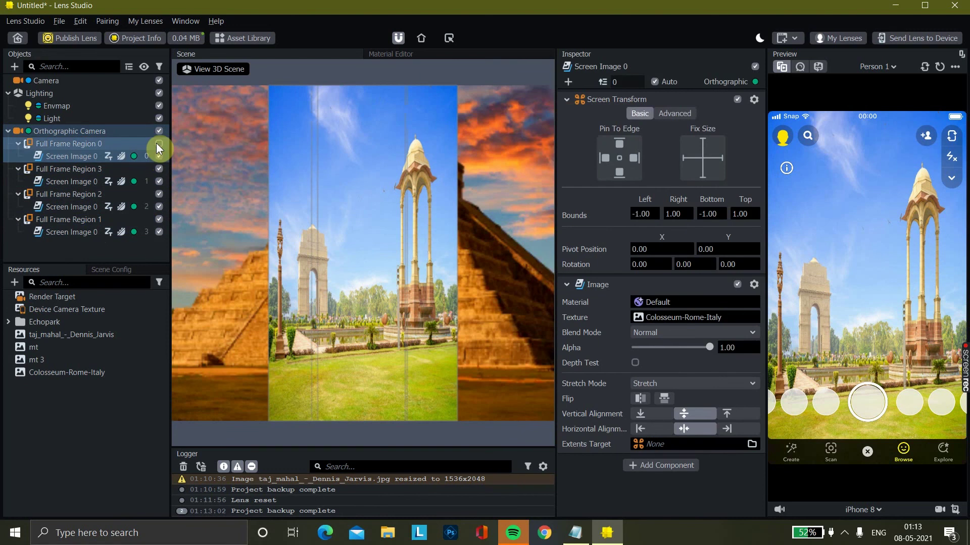
{"action": "left_click", "coordinate": [157, 144]}
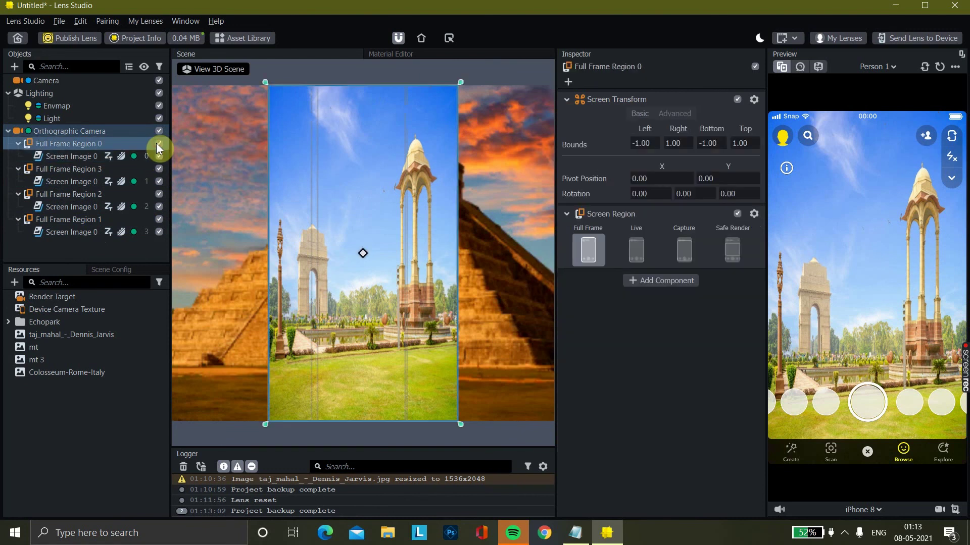
Step: Create an empty scene object at the top level of the scene, below the Orthographic Camera group
{"action": "left_click", "coordinate": [61, 249]}
{"action": "right_click", "coordinate": [61, 248]}
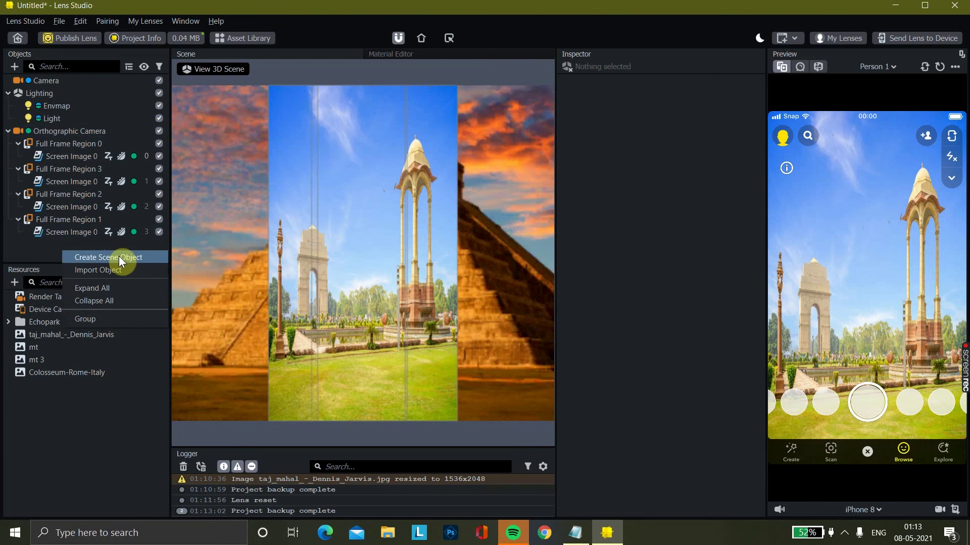
{"action": "key", "text": "Escape"}
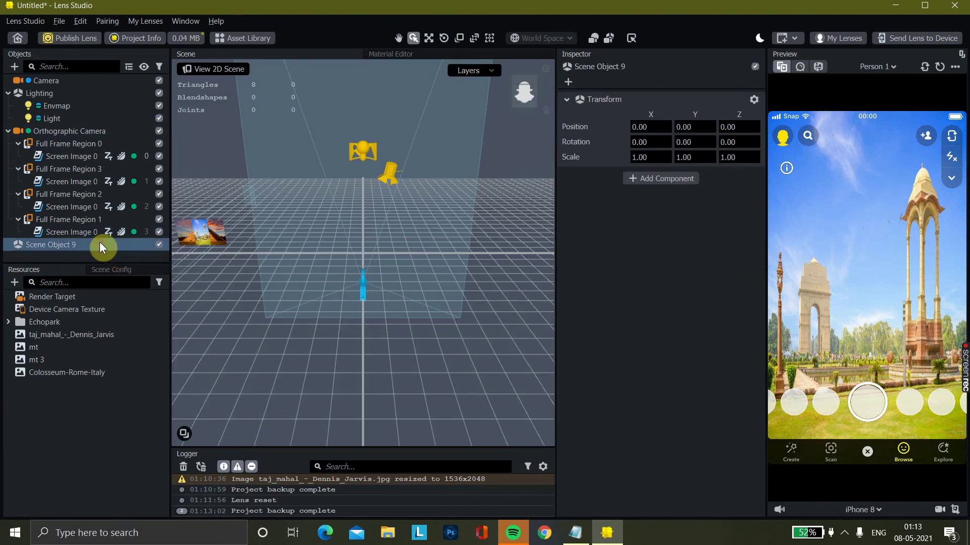
{"action": "left_click", "coordinate": [637, 181]}
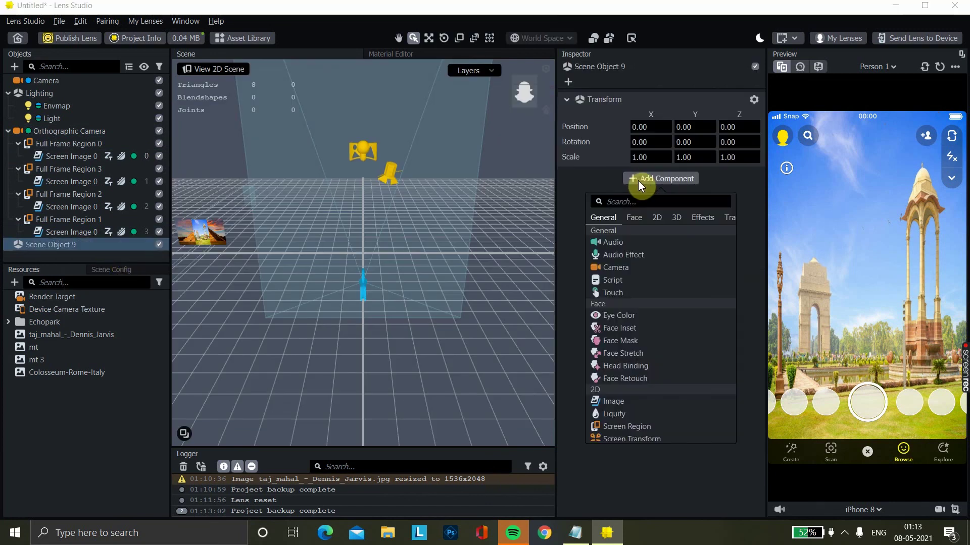
{"action": "left_click", "coordinate": [594, 184]}
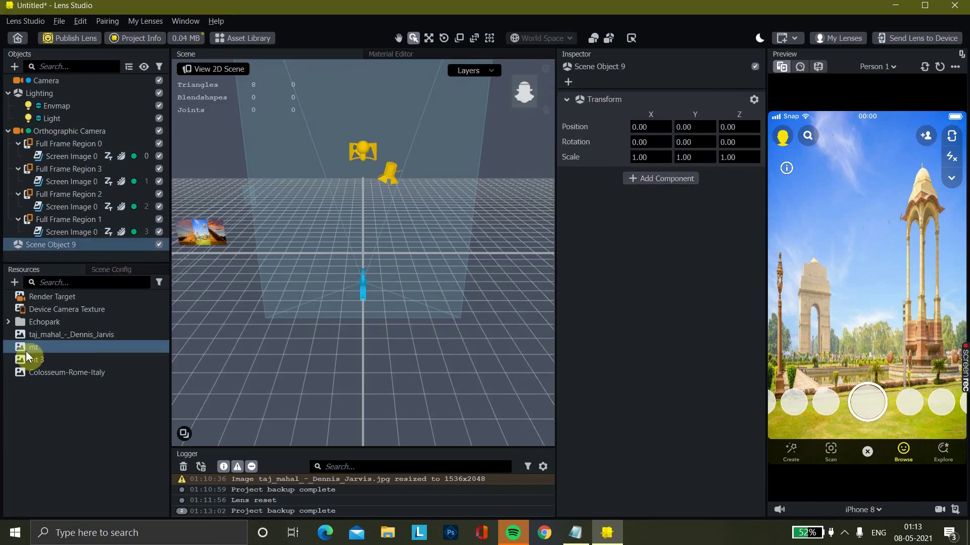
Step: Create a new Script resource and open it for editing
{"action": "left_click", "coordinate": [17, 281]}
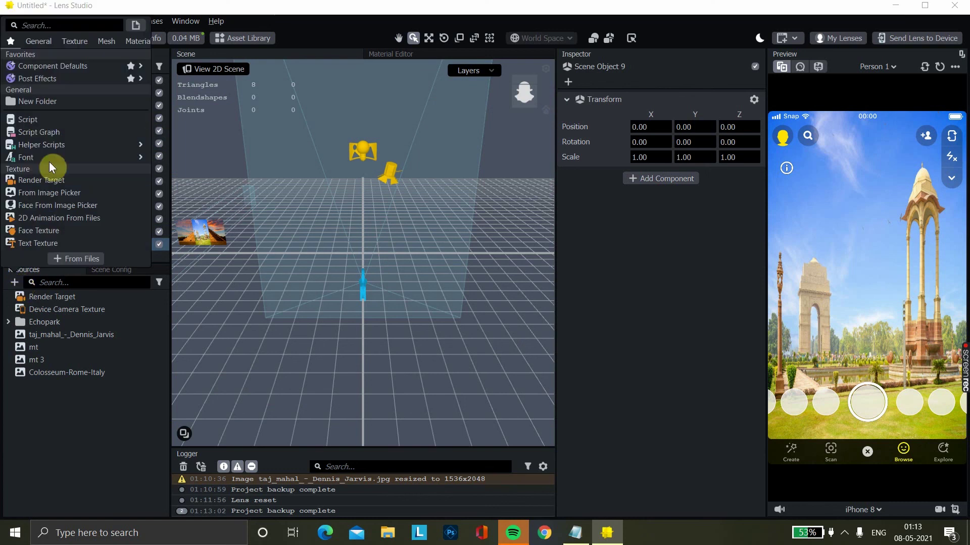
{"action": "left_click", "coordinate": [39, 118]}
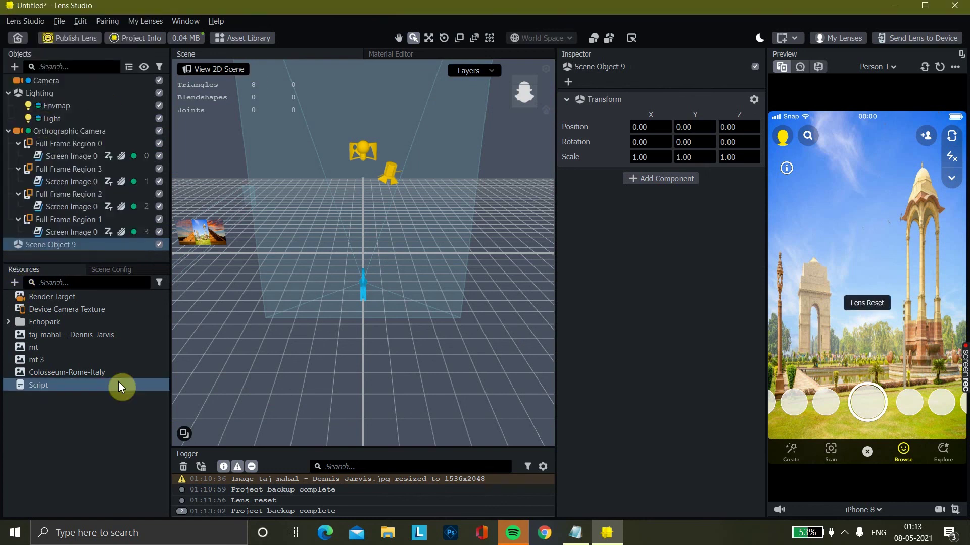
{"action": "left_click", "coordinate": [87, 381]}
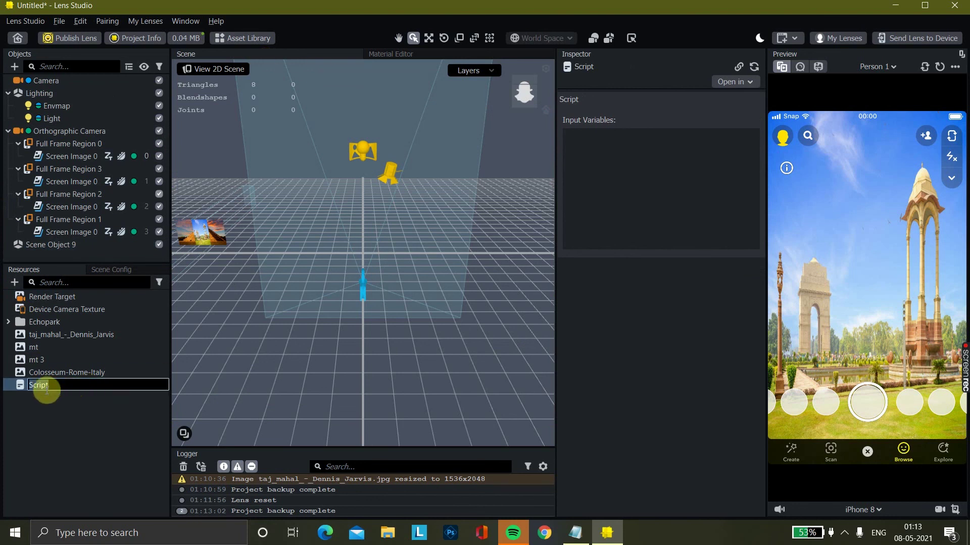
{"action": "double_click", "coordinate": [15, 390]}
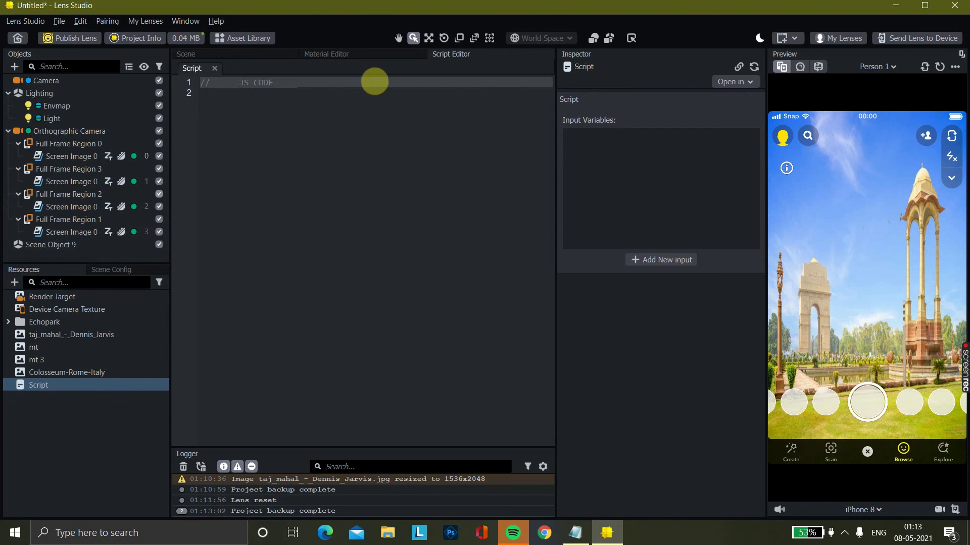
Step: Write a script with a SceneObject[] input obj and an onTapped function on TapEvent that enables one object at a time, save it and close it
{"action": "type", "text": "// -----JS CODE----- // @input SceneObject[] obj var count = 0; script.obj[0].enabled = true; for (var i = 1; i < script.obj.length; i++) { script.obj[i].enabled = false; } function onTapped(eventData) { count++   for (var i = 0; i < script.obj.length; i++) { if (count == i) { script.obj[i].enabled = true; } else { script.obj[i].enabled = false; } }   if (count == script.obj.length) { count = 0; script.obj[0].enabled = true; } } var event = script.createEvent(\"TapEvent\"); event.bind(onTapped);"}
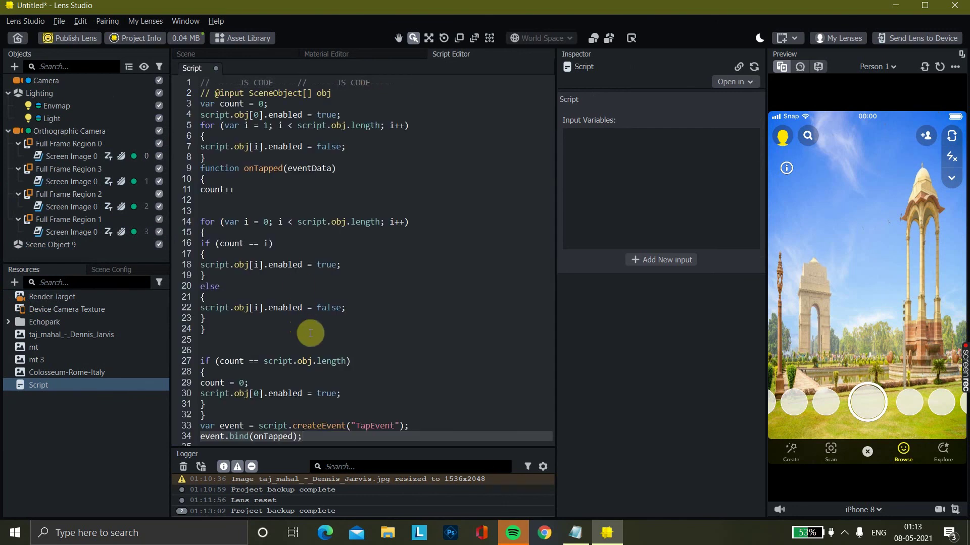
{"action": "key", "text": "ctrl+s"}
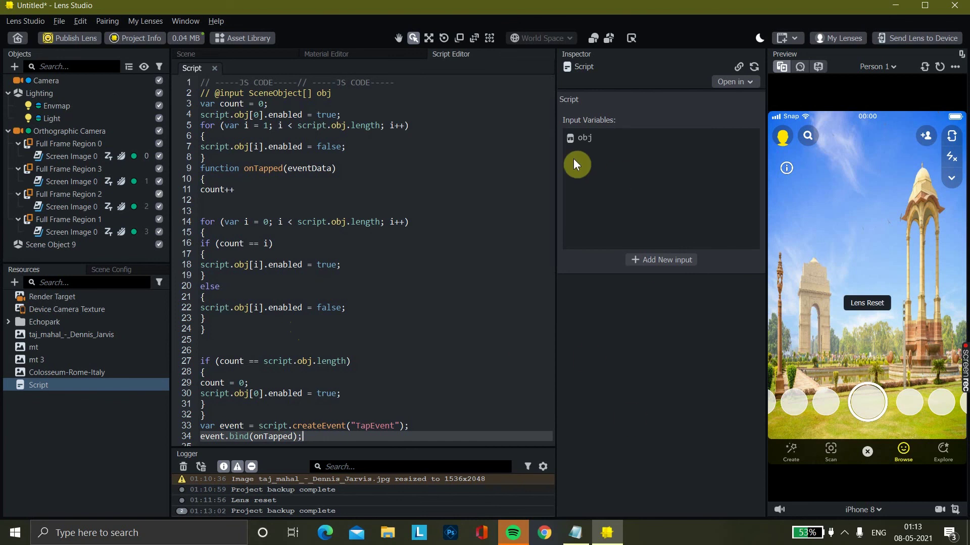
{"action": "left_click", "coordinate": [215, 71]}
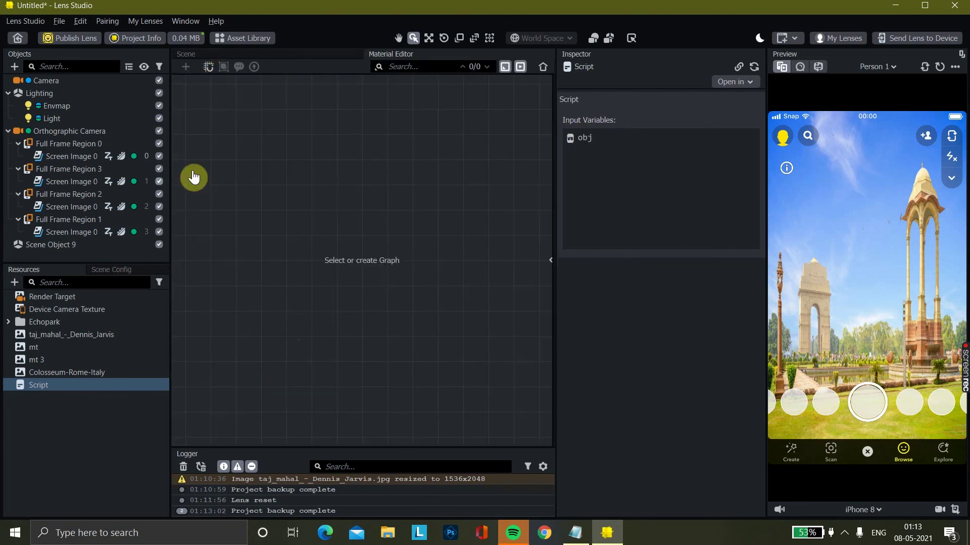
Step: Add a Script component to Scene Object 9 and assign the Script resource to it
{"action": "left_click", "coordinate": [88, 244]}
{"action": "left_click", "coordinate": [249, 54]}
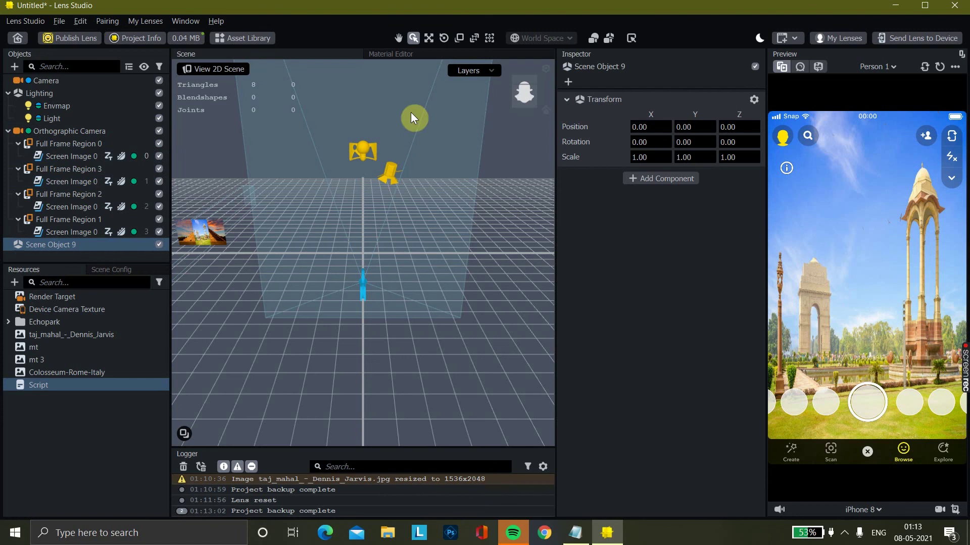
{"action": "left_click", "coordinate": [639, 174]}
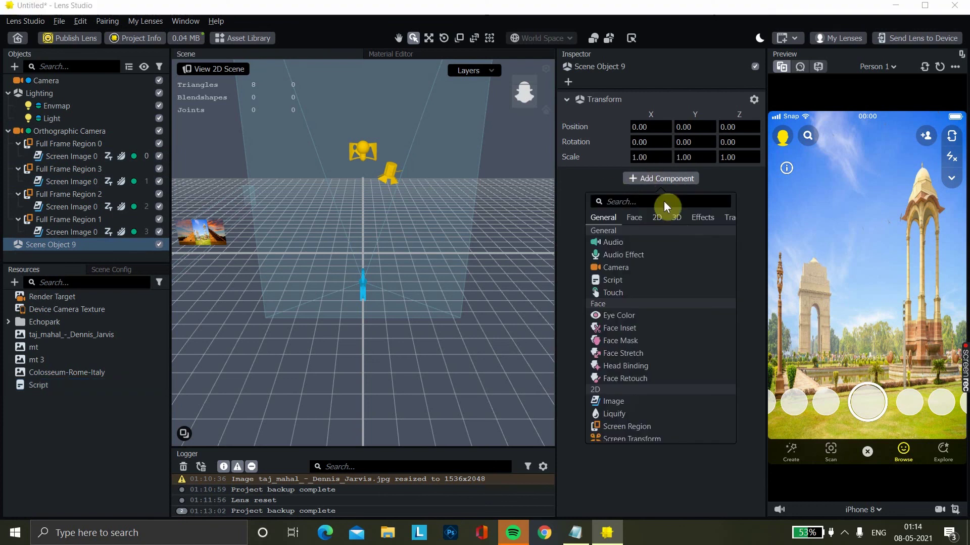
{"action": "left_click", "coordinate": [632, 281]}
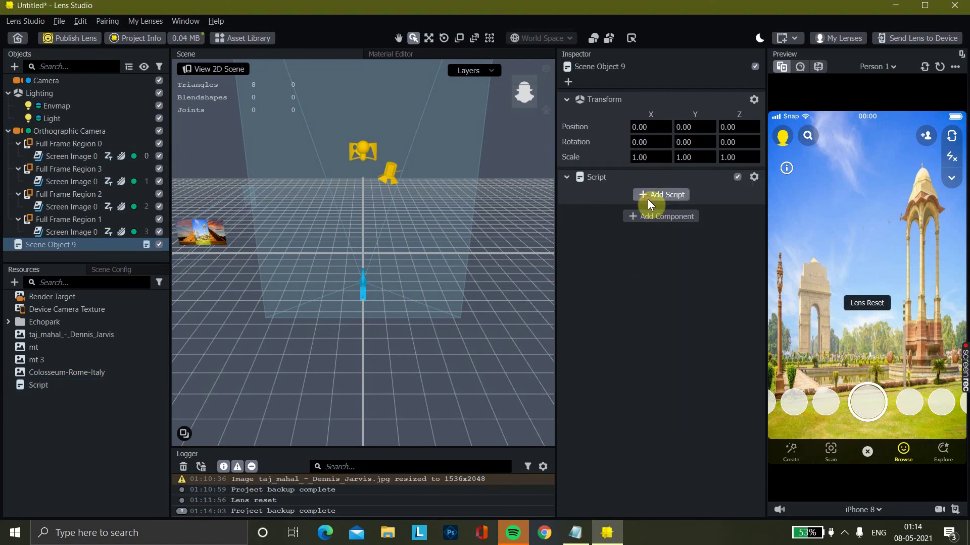
{"action": "left_click", "coordinate": [660, 194]}
{"action": "left_click", "coordinate": [446, 146]}
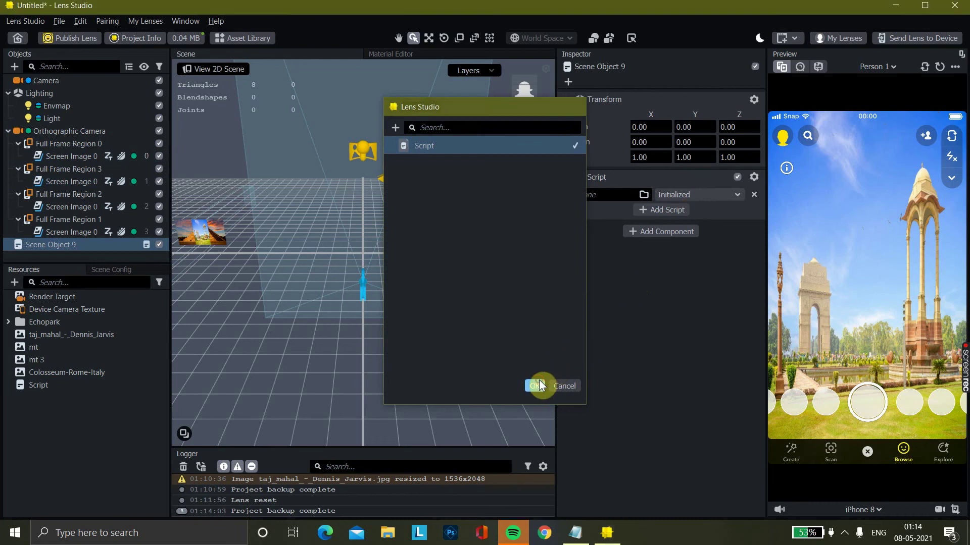
{"action": "left_click", "coordinate": [538, 386]}
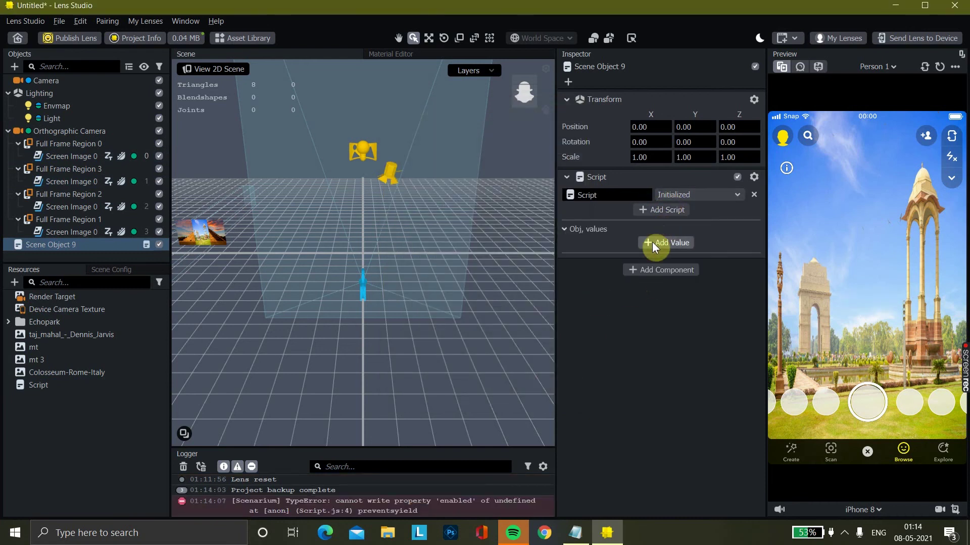
Step: Add four empty values to the script's obj input on Scene Object 9
{"action": "left_click", "coordinate": [676, 243]}
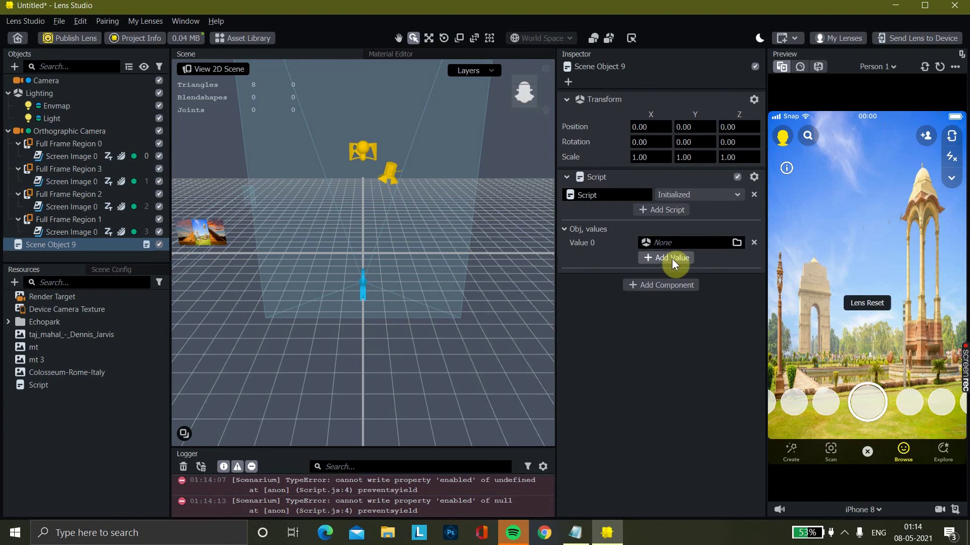
{"action": "left_click", "coordinate": [671, 259]}
{"action": "left_click", "coordinate": [670, 271]}
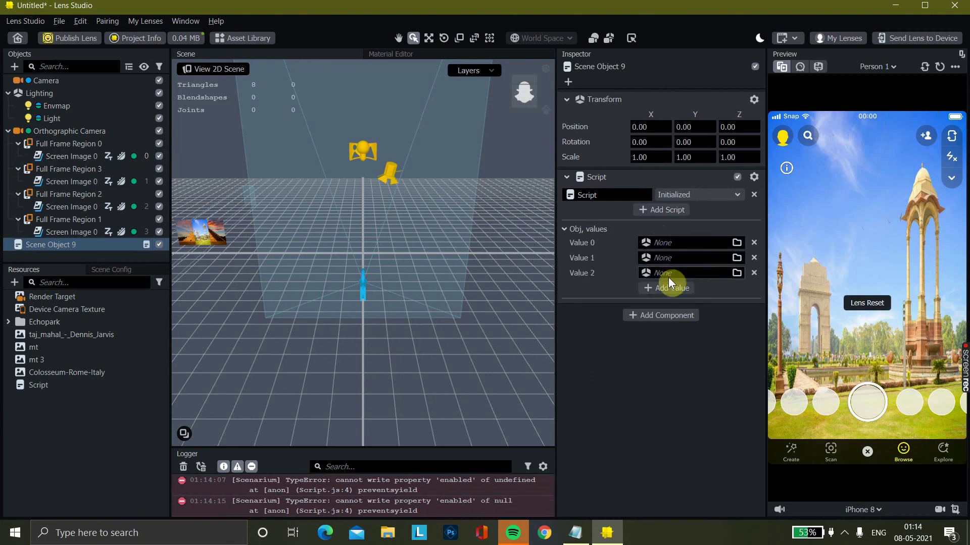
{"action": "left_click", "coordinate": [665, 286]}
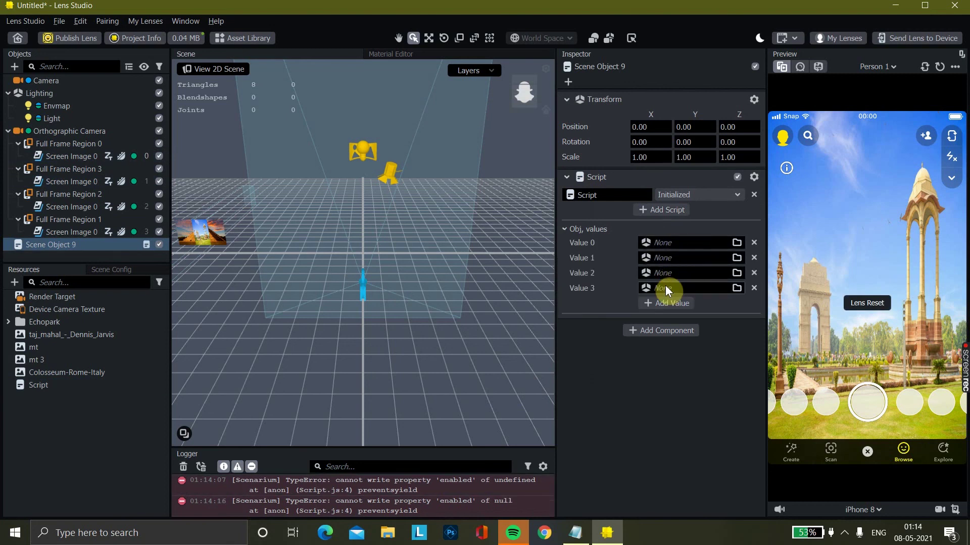
Step: Assign the screen image under Full Frame Region 0 to Value 0 and the one under Full Frame Region 1 to Value 1
{"action": "left_click", "coordinate": [669, 244]}
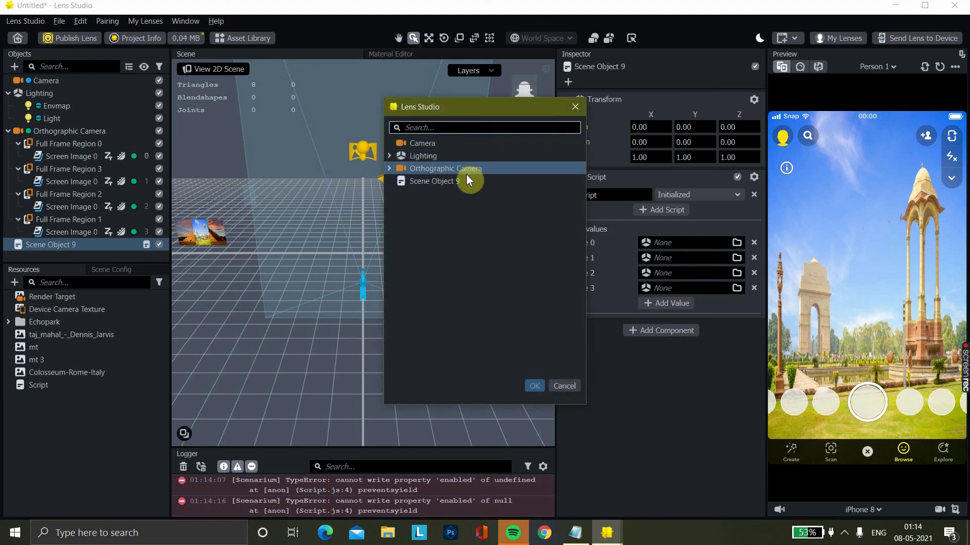
{"action": "left_click", "coordinate": [442, 127]}
{"action": "type", "text": "s"}
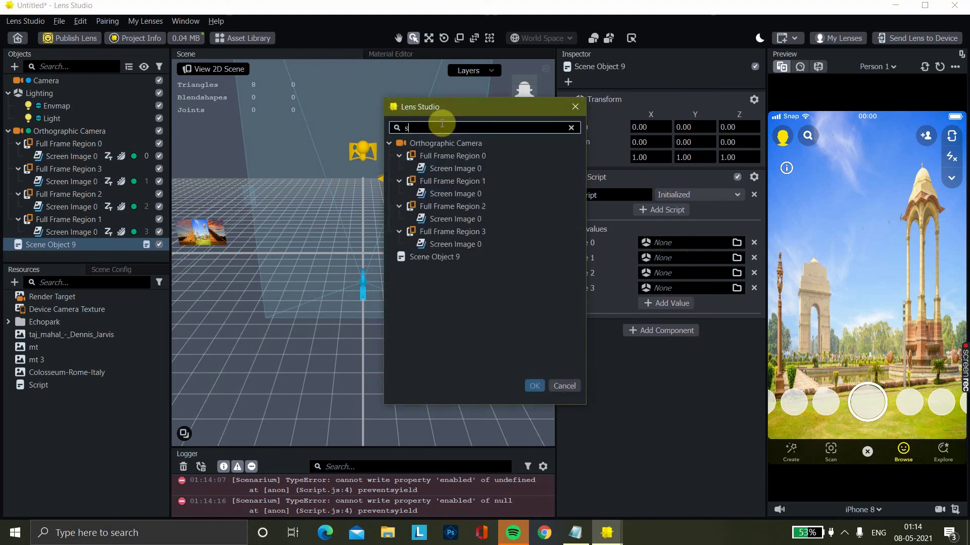
{"action": "left_click", "coordinate": [457, 168]}
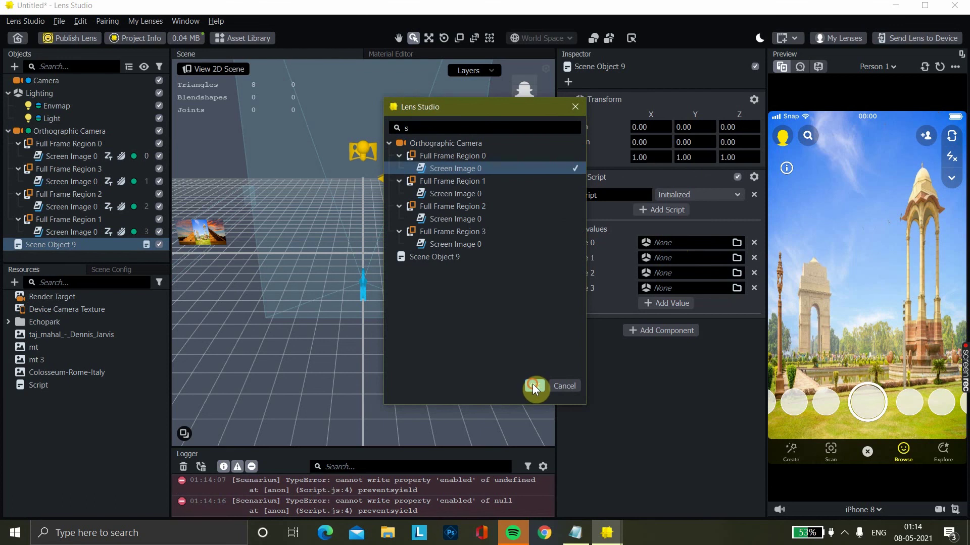
{"action": "left_click", "coordinate": [533, 385]}
{"action": "left_click", "coordinate": [672, 257]}
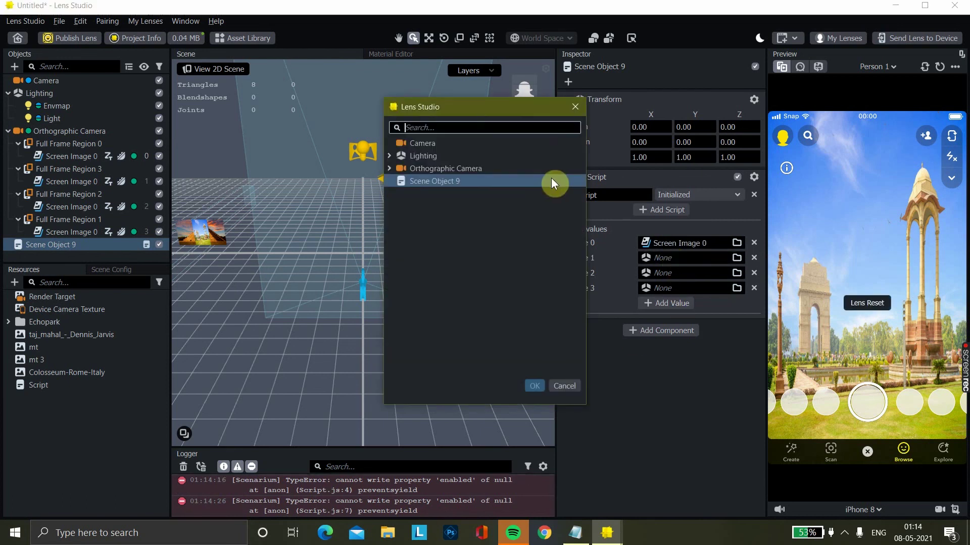
{"action": "type", "text": "s"}
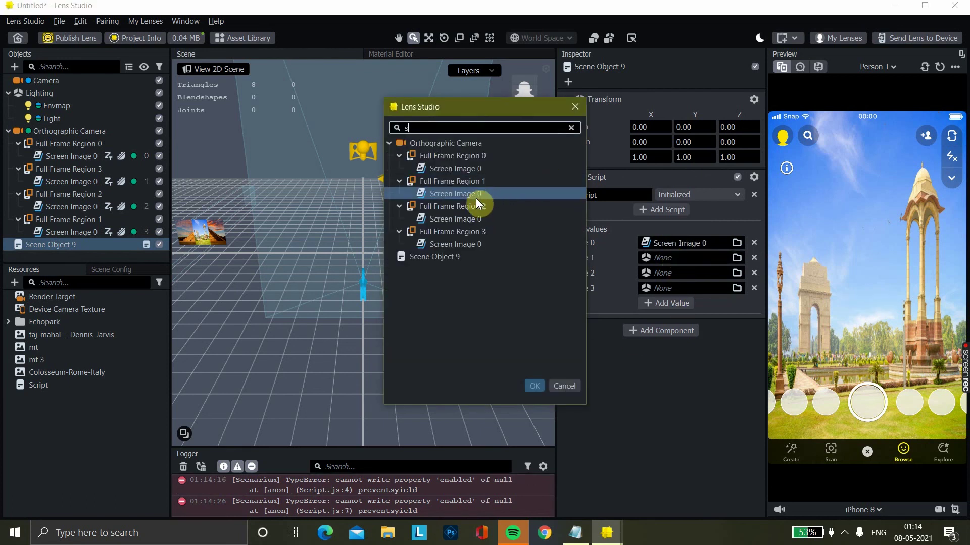
{"action": "left_click", "coordinate": [474, 195]}
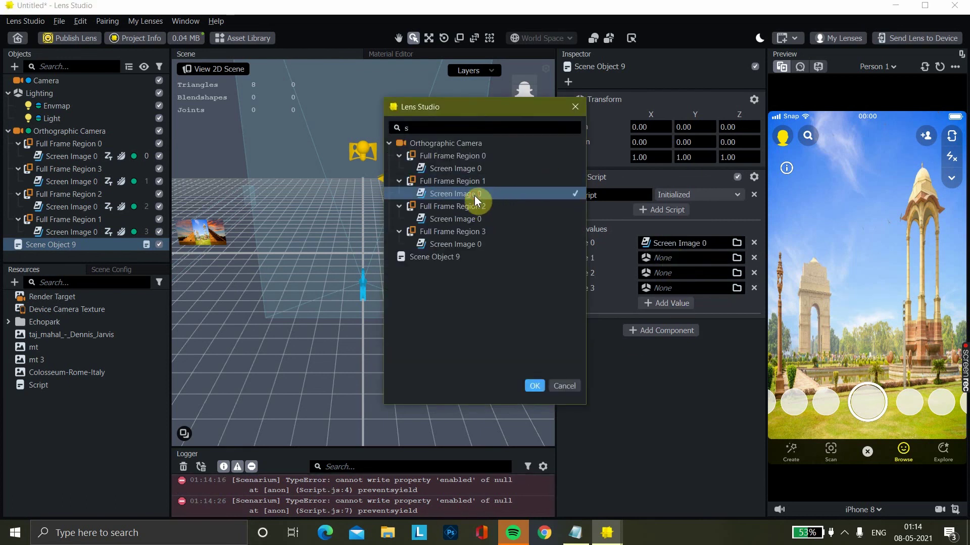
{"action": "left_click", "coordinate": [533, 386]}
Step: Assign the screen image under Full Frame Region 2 to Value 2 and the one under Full Frame Region 3 to Value 3
{"action": "left_click", "coordinate": [675, 271]}
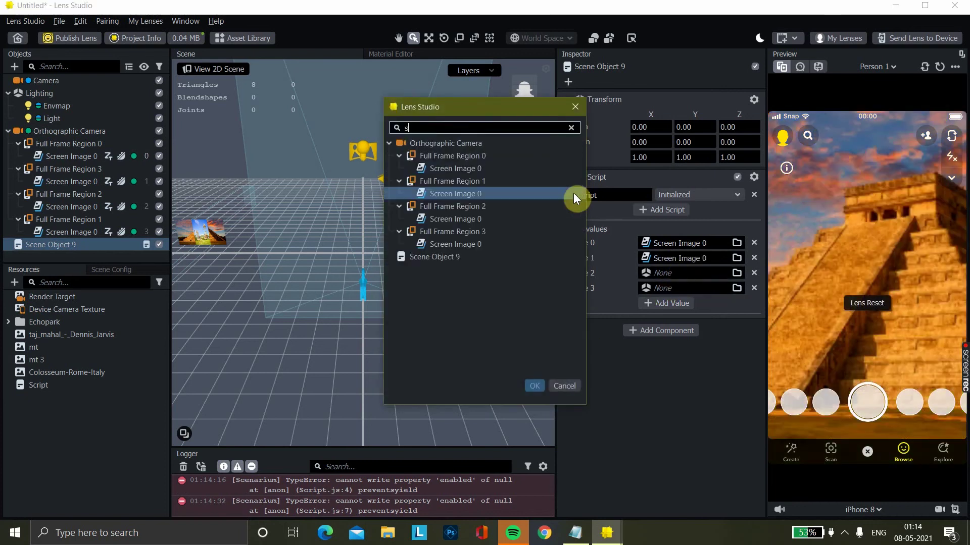
{"action": "left_click", "coordinate": [502, 221]}
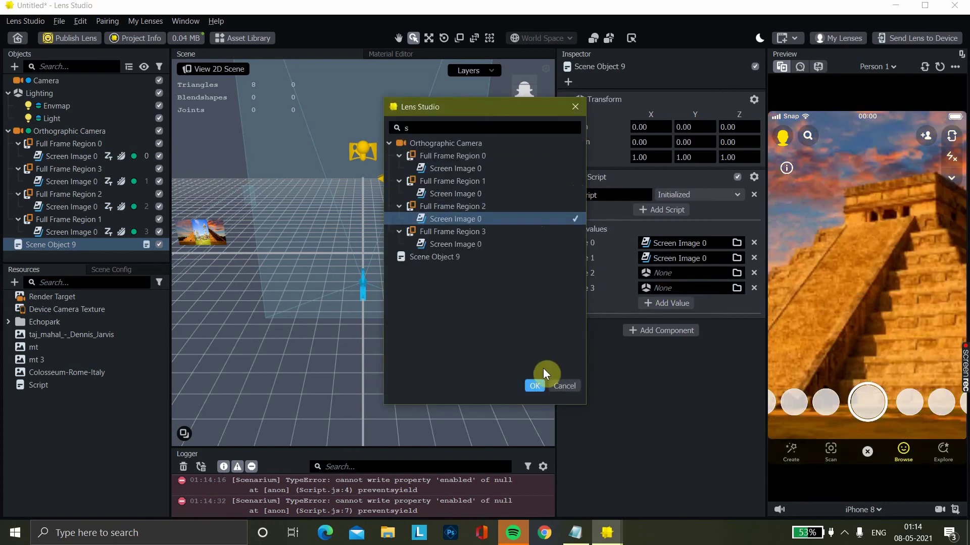
{"action": "left_click", "coordinate": [536, 386]}
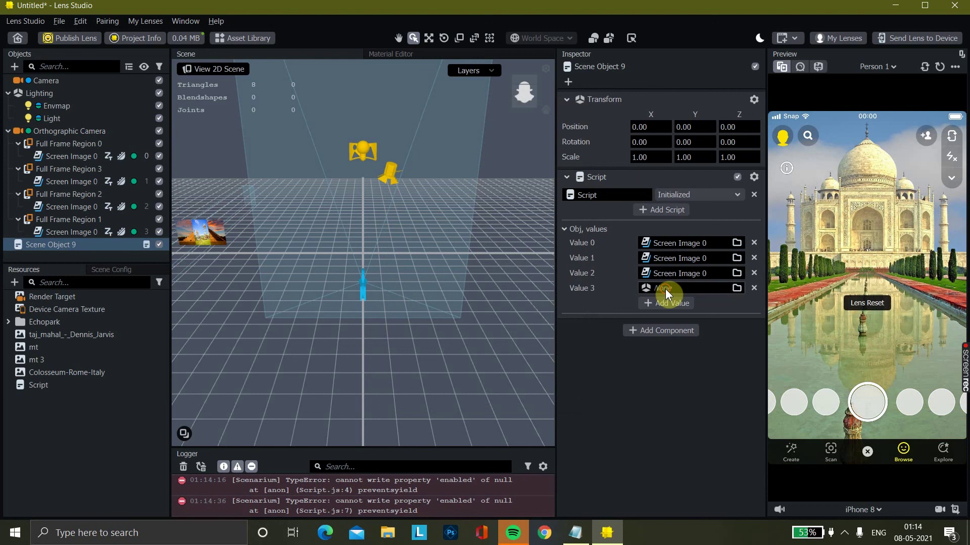
{"action": "left_click", "coordinate": [666, 288]}
{"action": "type", "text": "s"}
{"action": "left_click", "coordinate": [493, 244]}
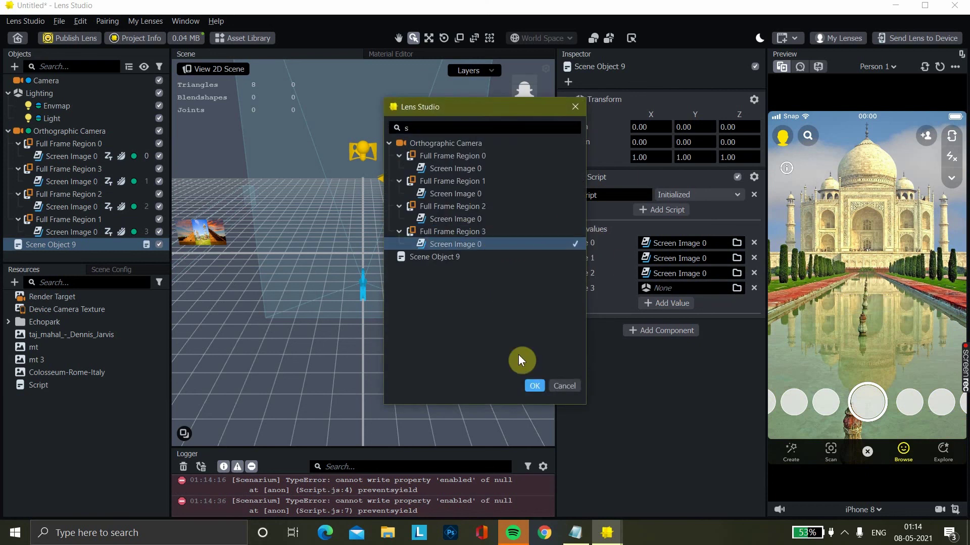
{"action": "left_click", "coordinate": [536, 386]}
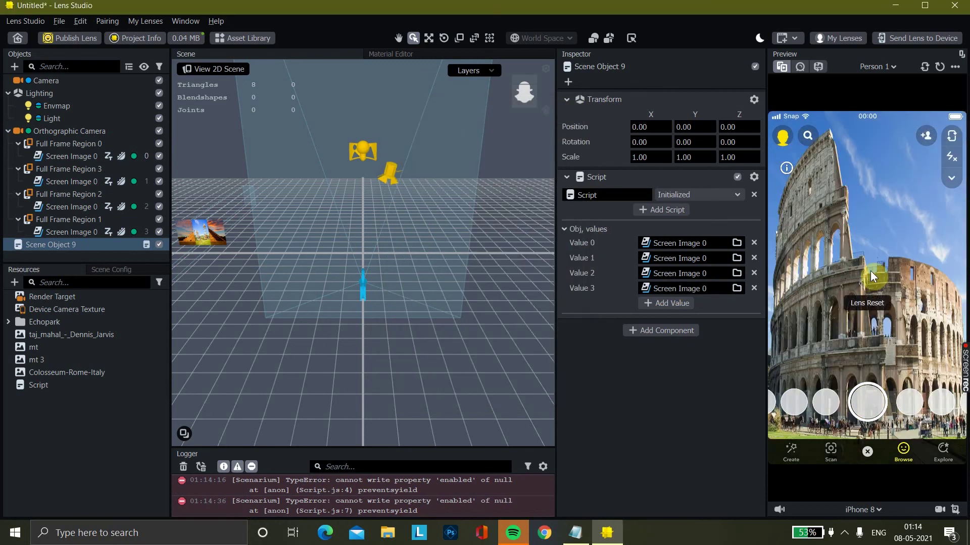
Step: Test the lens by tapping through all four landmark images in the preview
{"action": "left_click", "coordinate": [871, 271]}
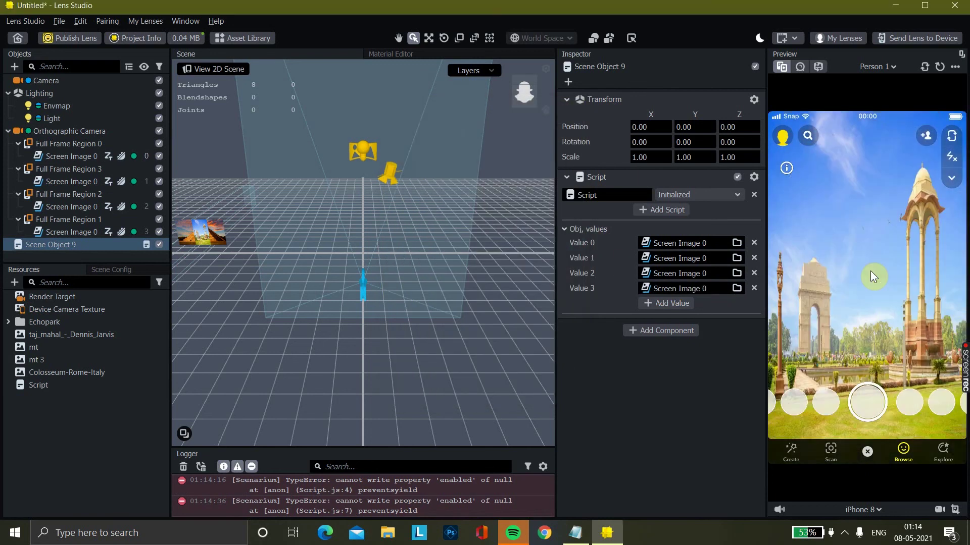
{"action": "left_click", "coordinate": [871, 270]}
{"action": "left_click", "coordinate": [870, 271]}
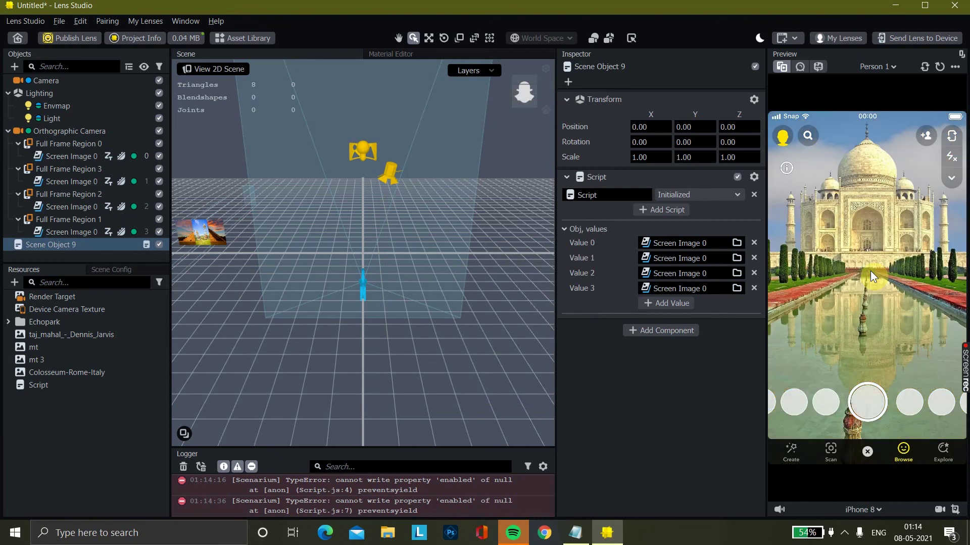
{"action": "left_click", "coordinate": [871, 271]}
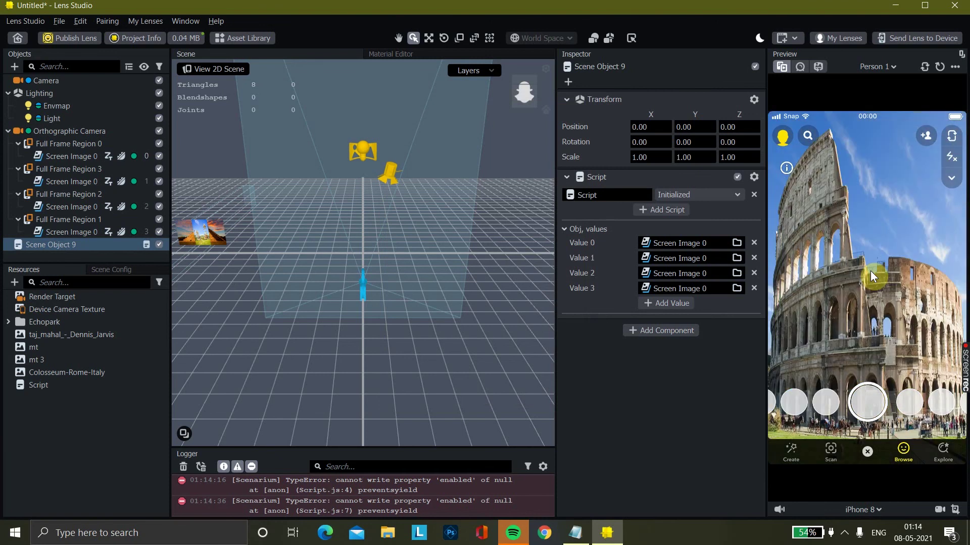